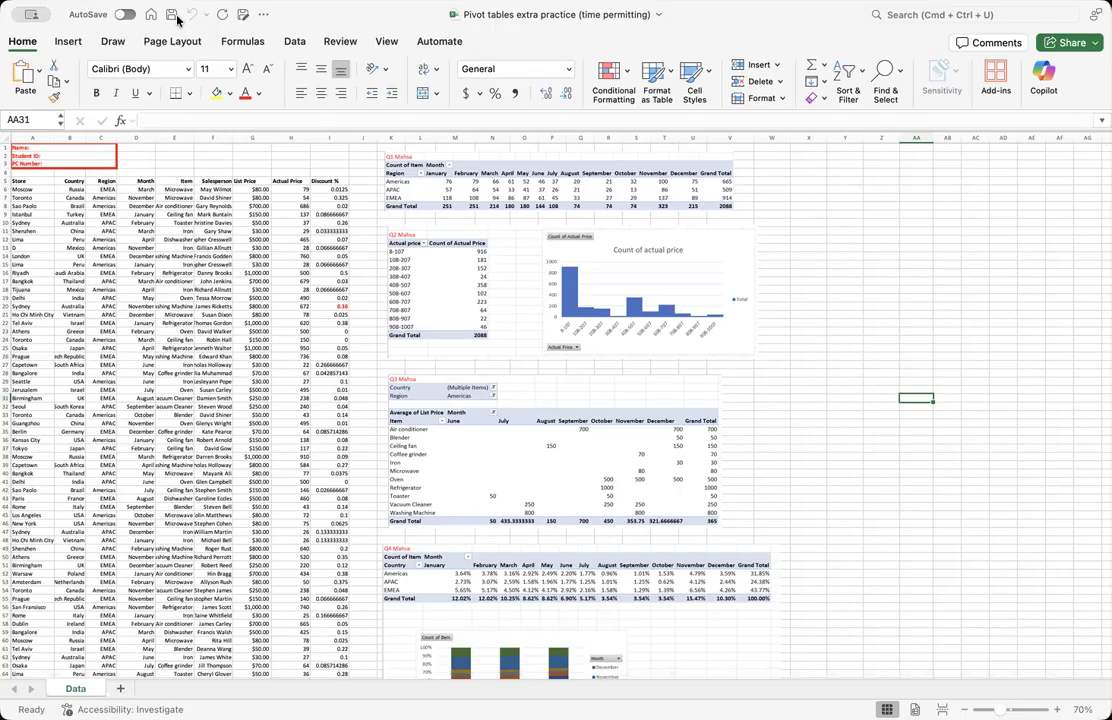
# Convert the sales data range A5:I2093 into a table with headers
pyautogui.click(28, 182)
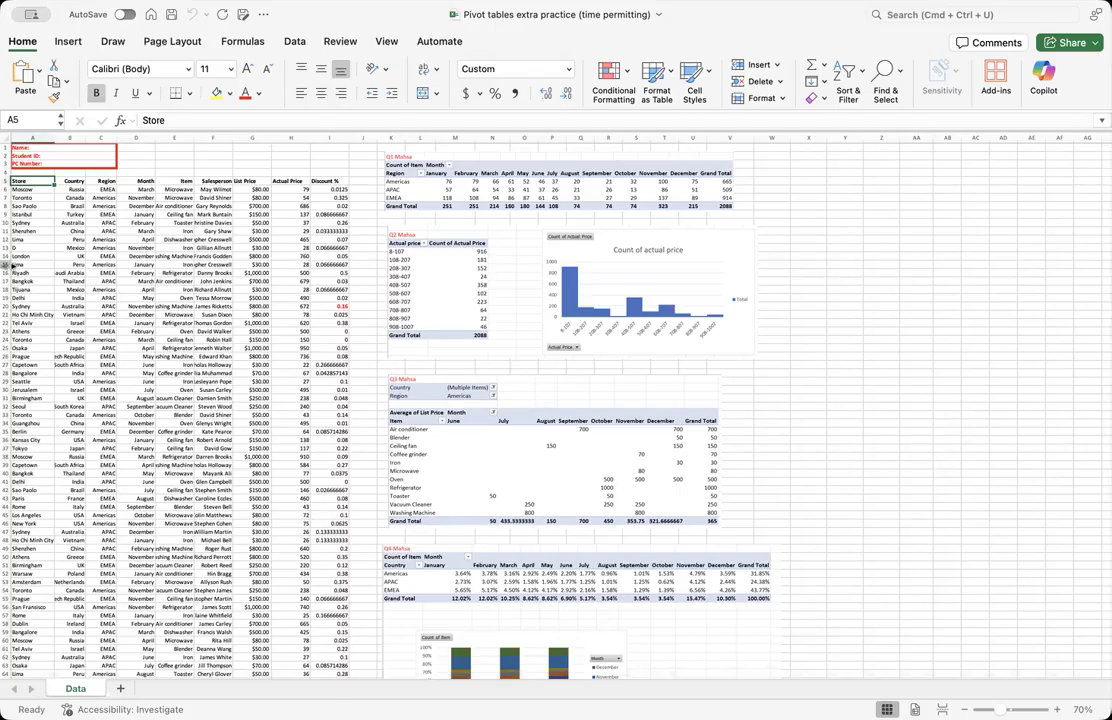
pyautogui.moveTo(20, 182); pyautogui.dragTo(334, 391)
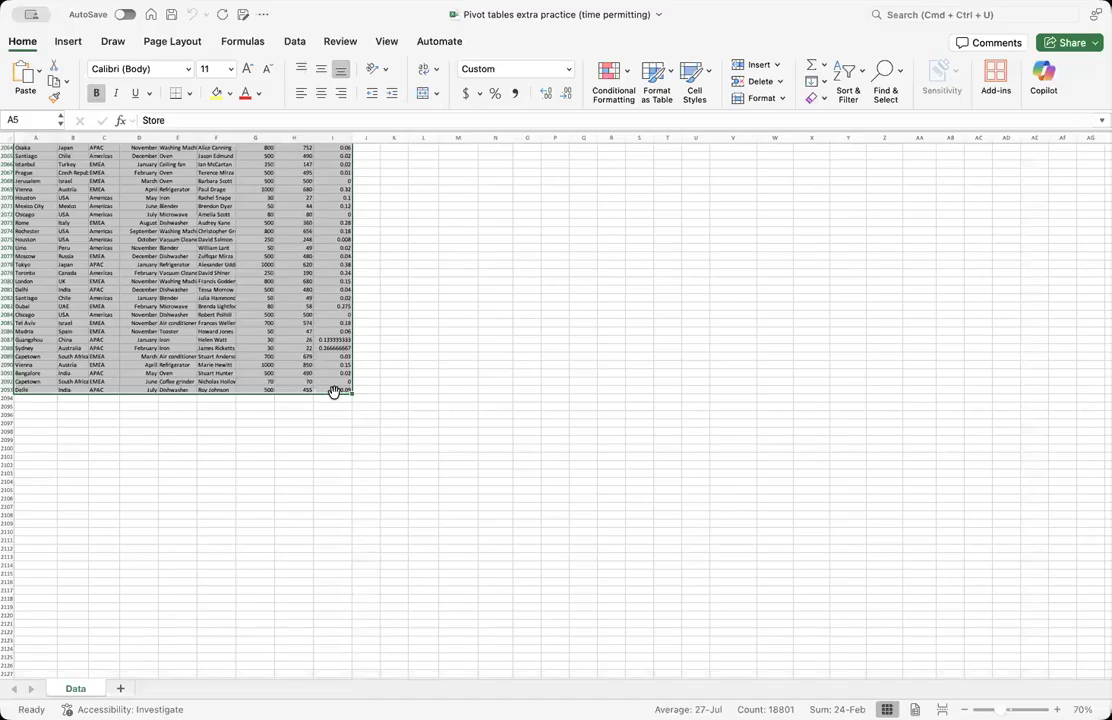
pyautogui.click(68, 44)
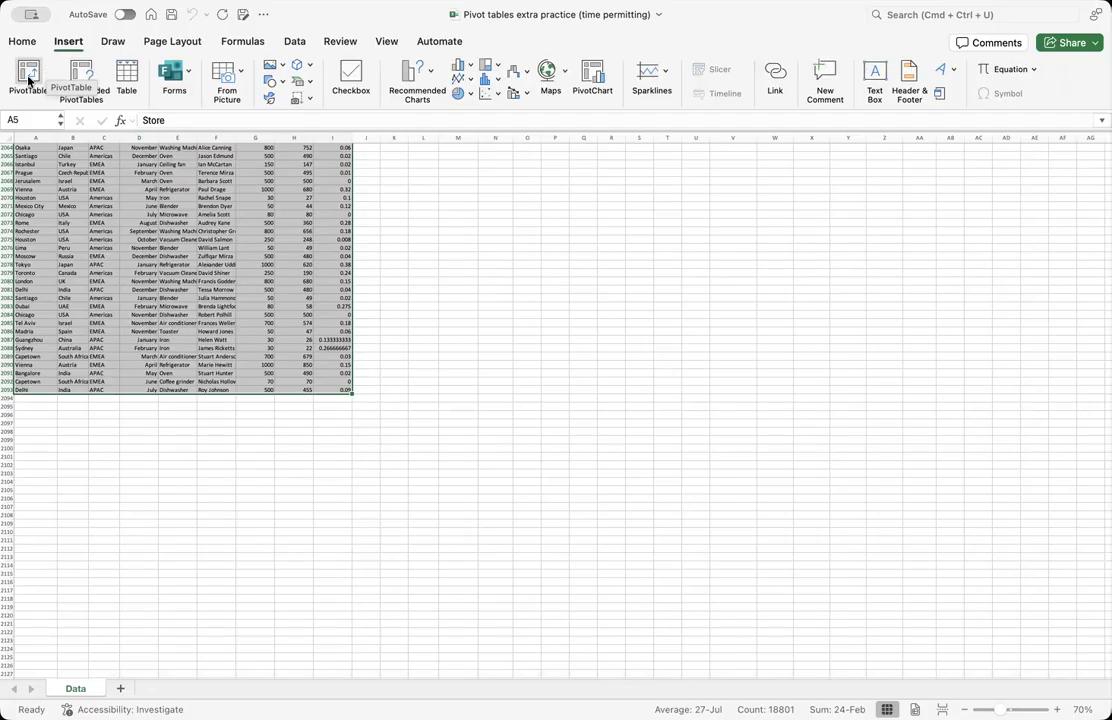
pyautogui.click(29, 80)
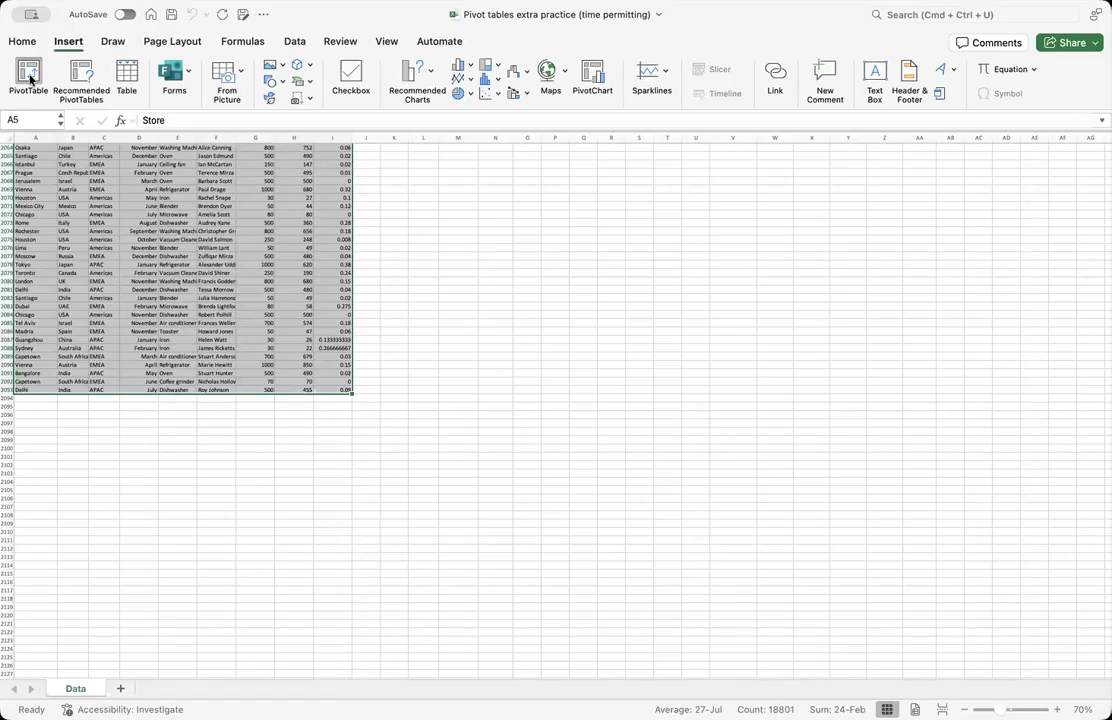
pyautogui.click(127, 75)
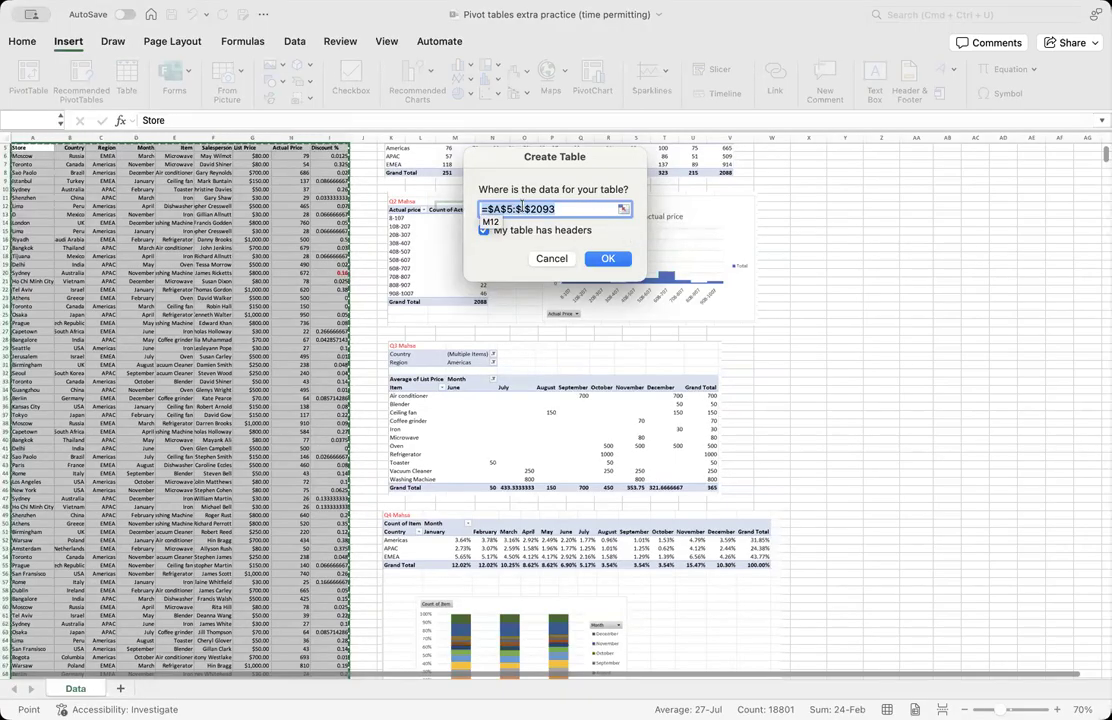
pyautogui.click(607, 260)
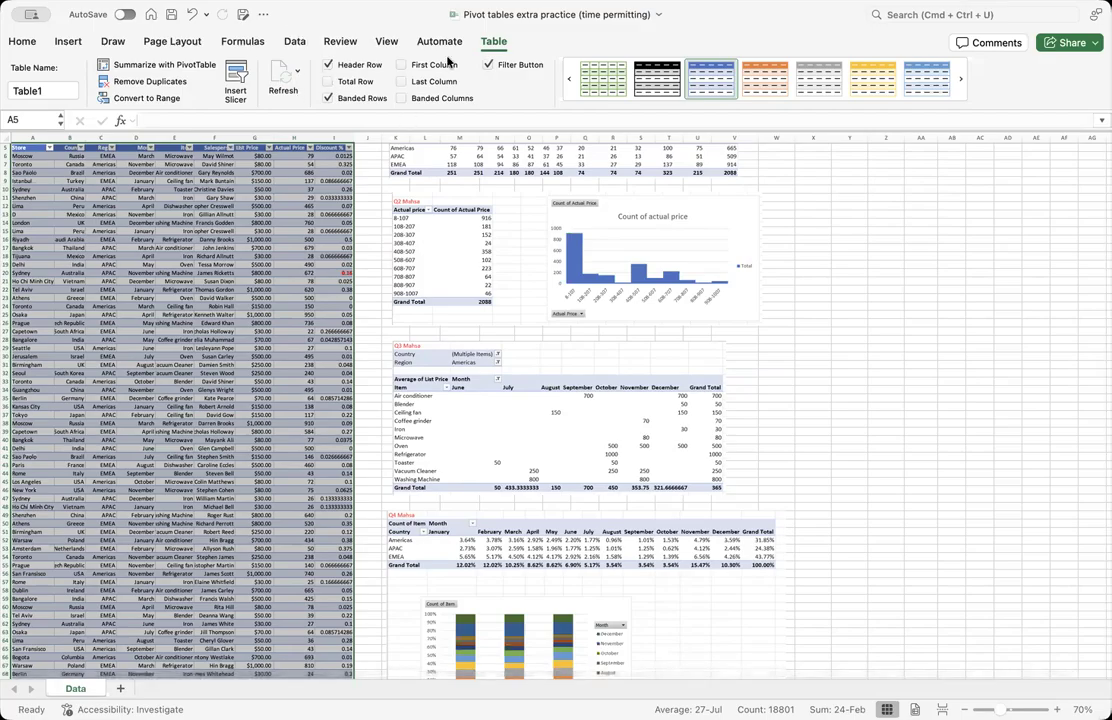
# Rename the new table as Dataset
pyautogui.click(58, 88)
pyautogui.doubleClick(47, 86)
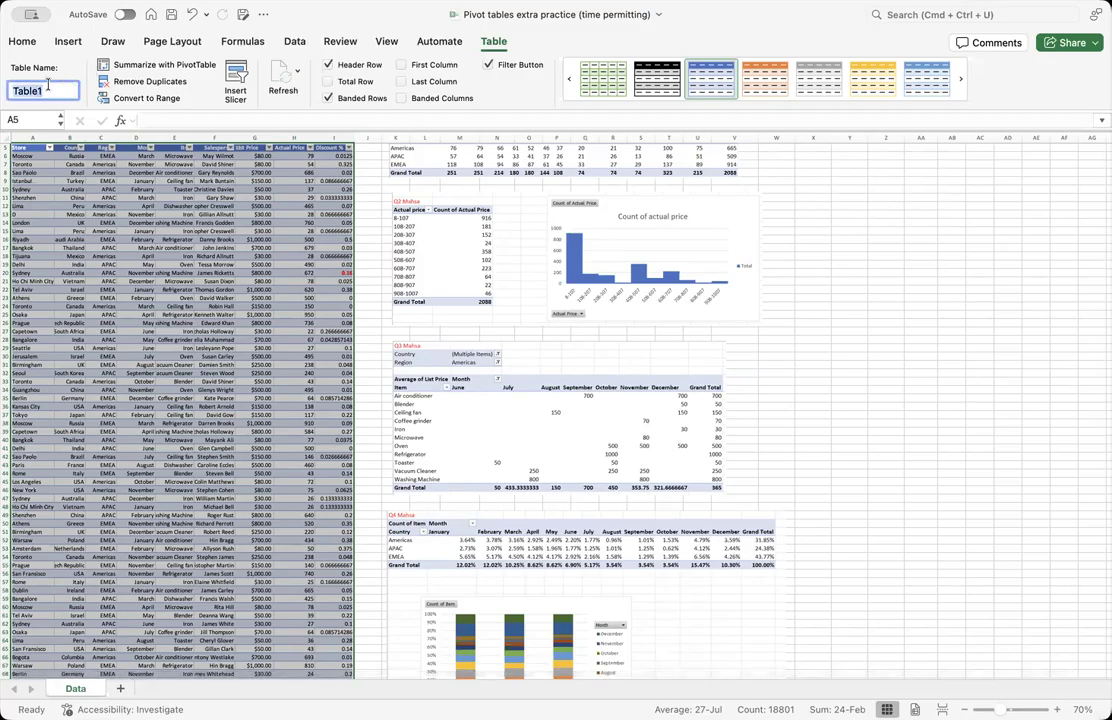
pyautogui.press('BackSpace')
pyautogui.click(806, 354)
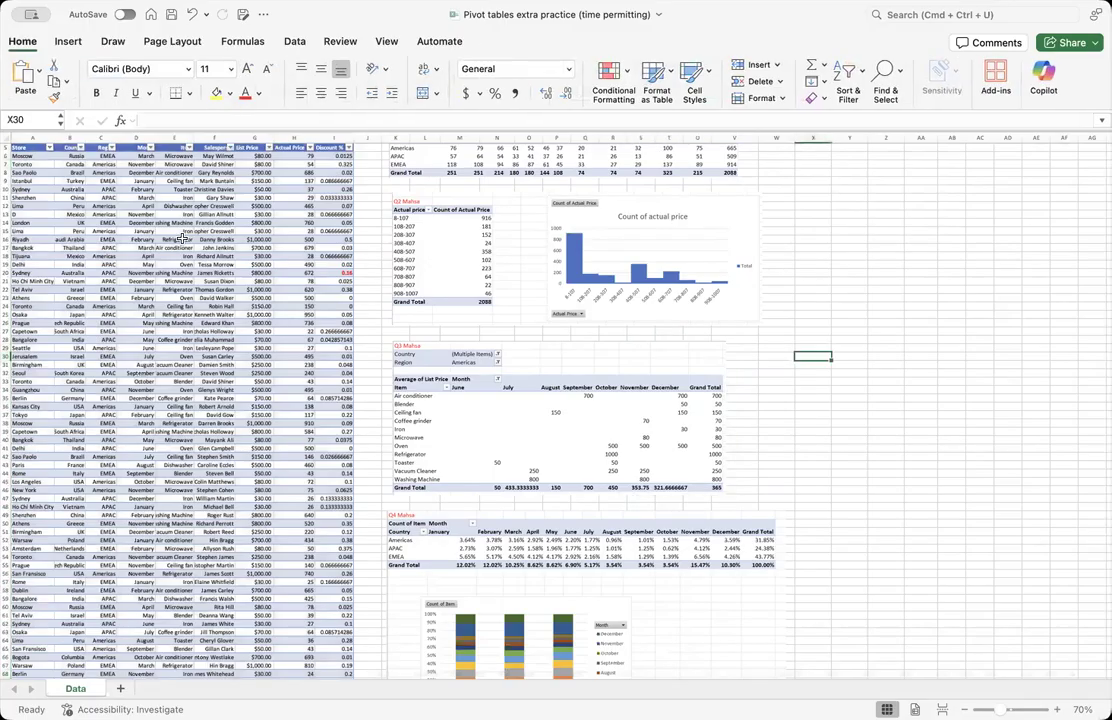
pyautogui.click(136, 298)
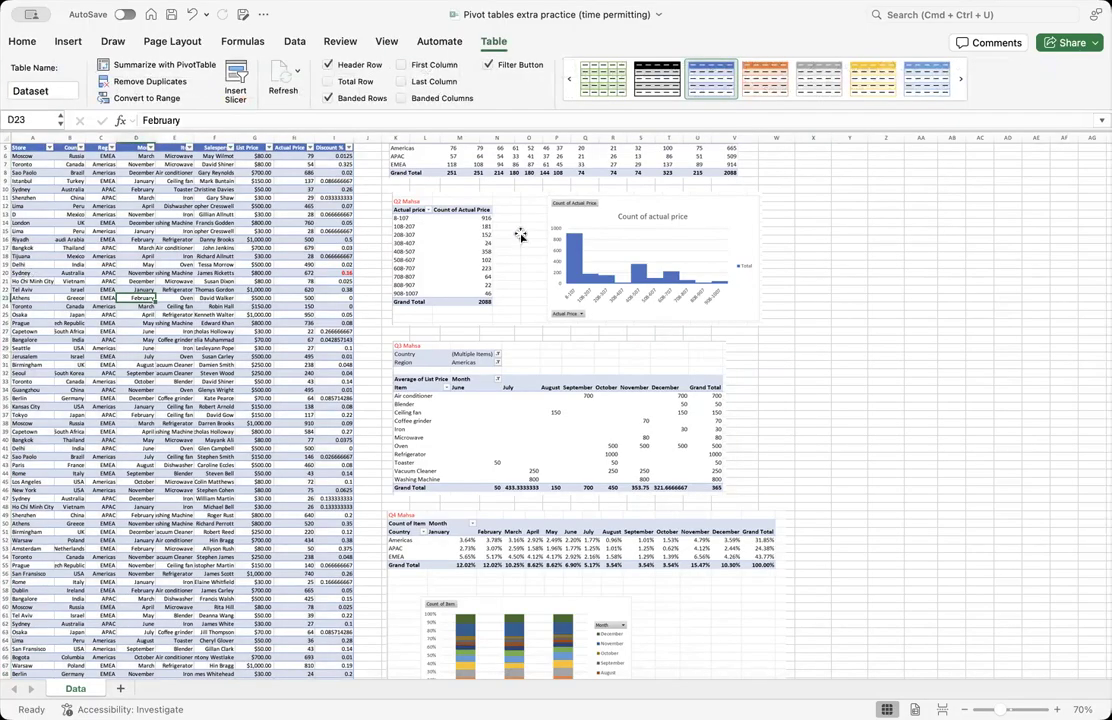
pyautogui.scroll(1, 520, 235)
pyautogui.scroll(2, 520, 235)
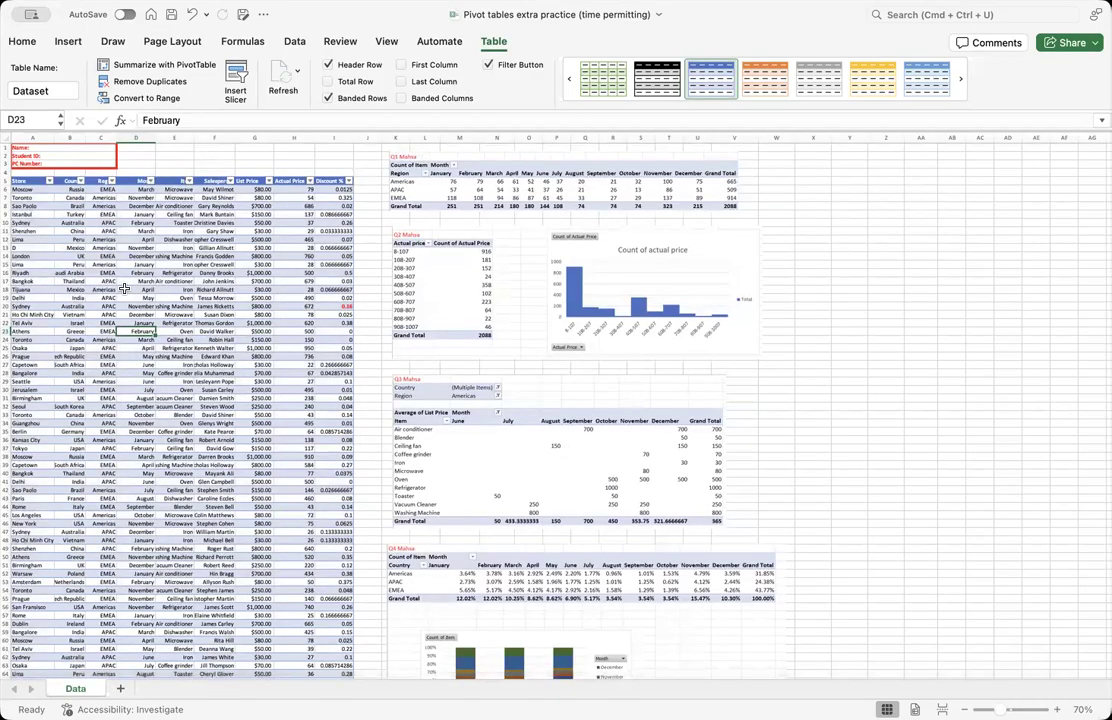
pyautogui.scroll(-1, 68, 254)
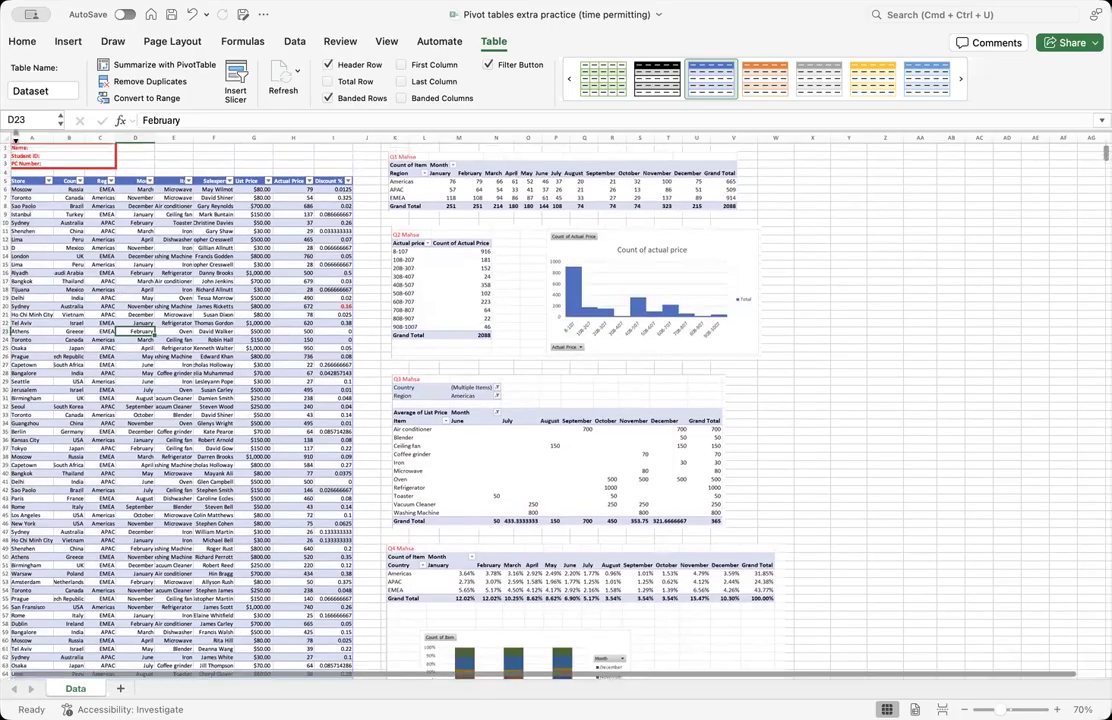
pyautogui.click(54, 91)
pyautogui.scroll(-1, 323, 334)
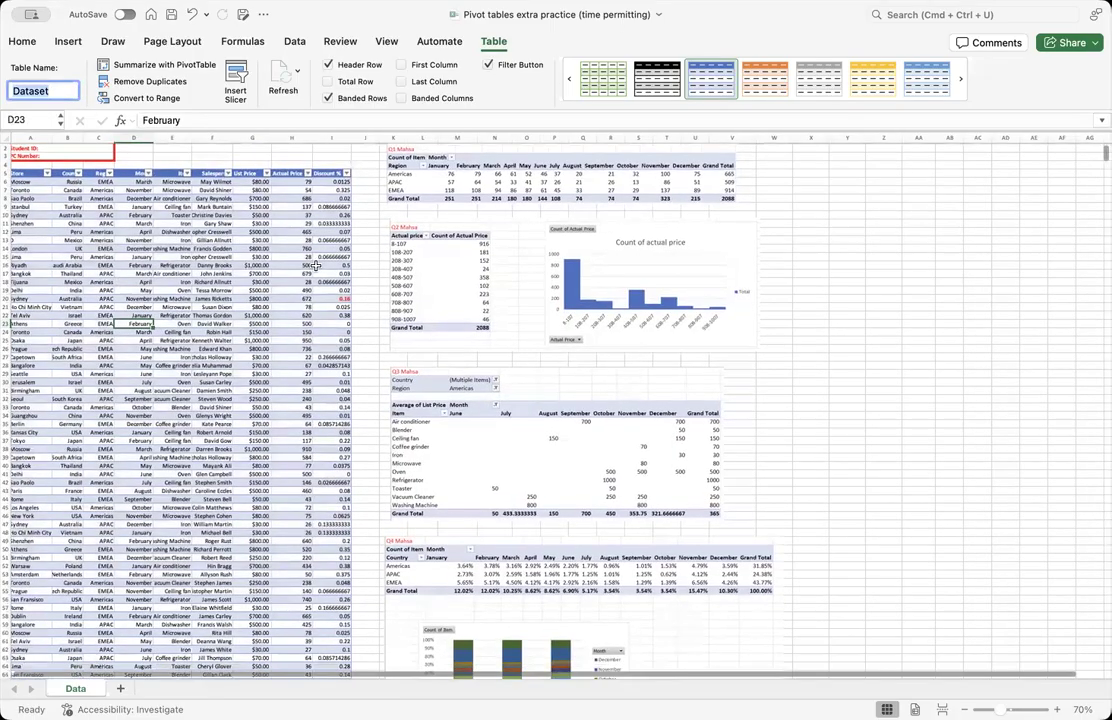
pyautogui.scroll(-2, 323, 334)
pyautogui.scroll(3, 340, 350)
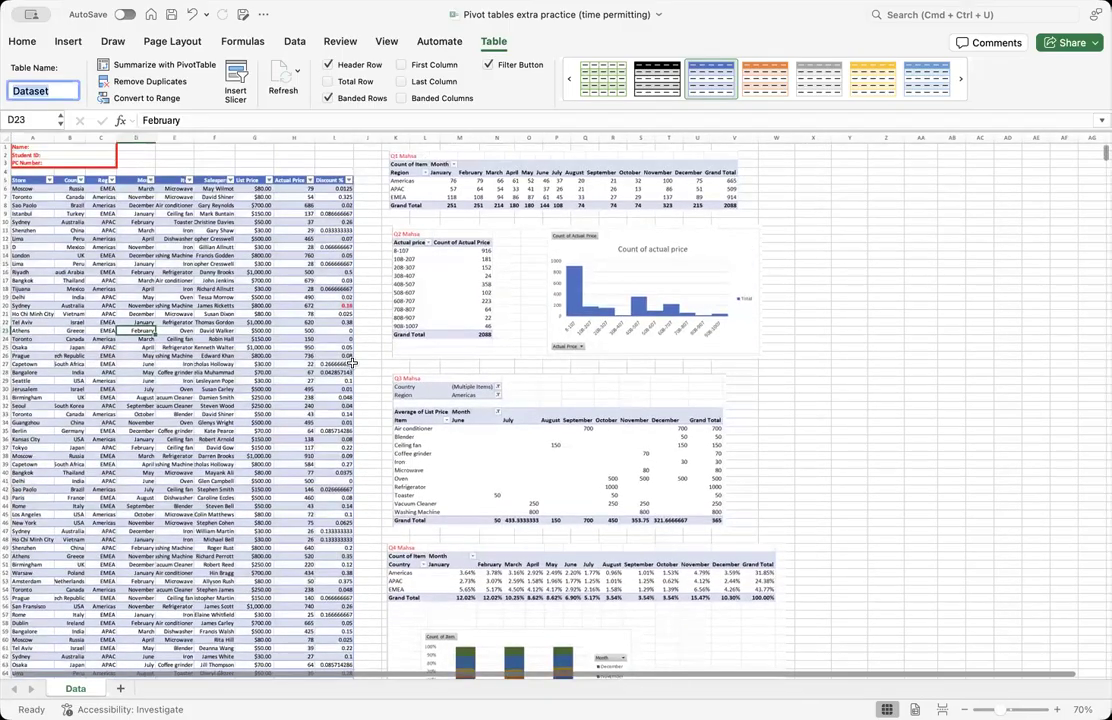
# Insert a PivotTable based on the Dataset table, placed on the existing Data worksheet at cell X3
pyautogui.click(215, 230)
pyautogui.click(175, 247)
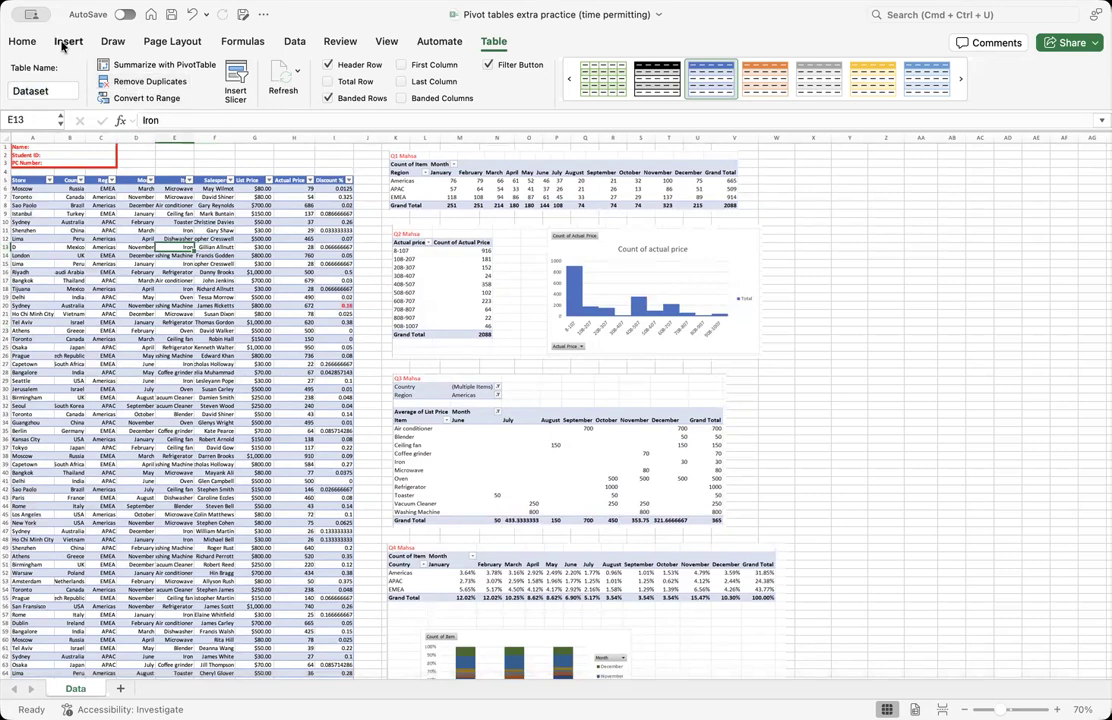
pyautogui.click(66, 43)
pyautogui.click(24, 75)
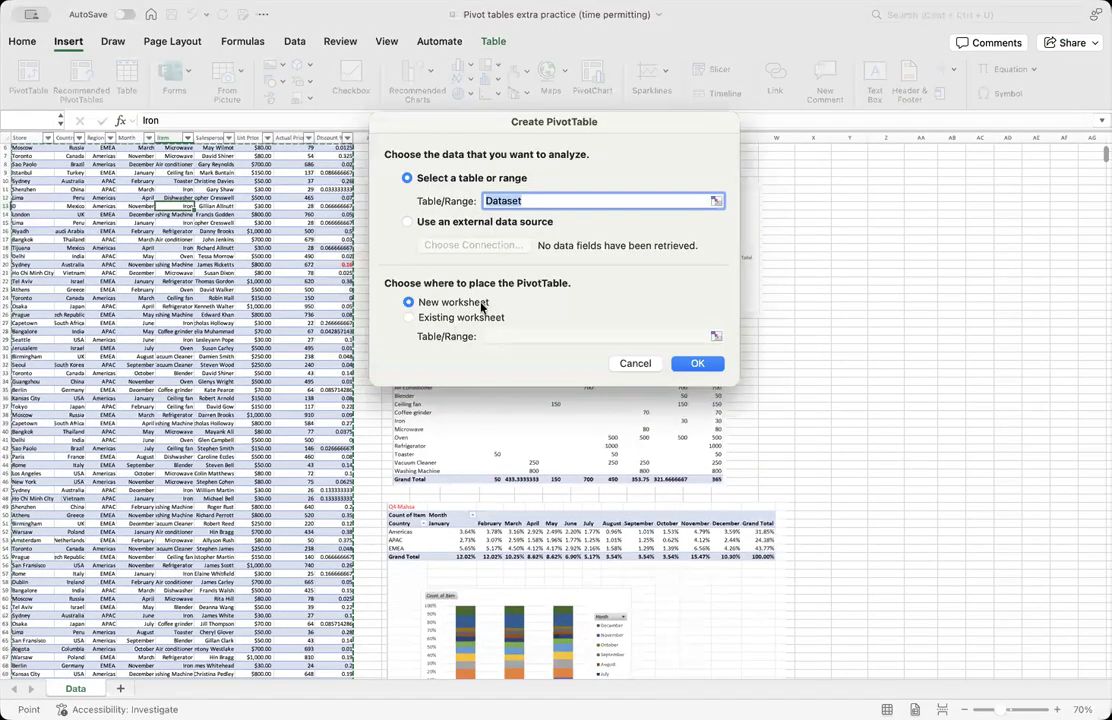
pyautogui.click(410, 317)
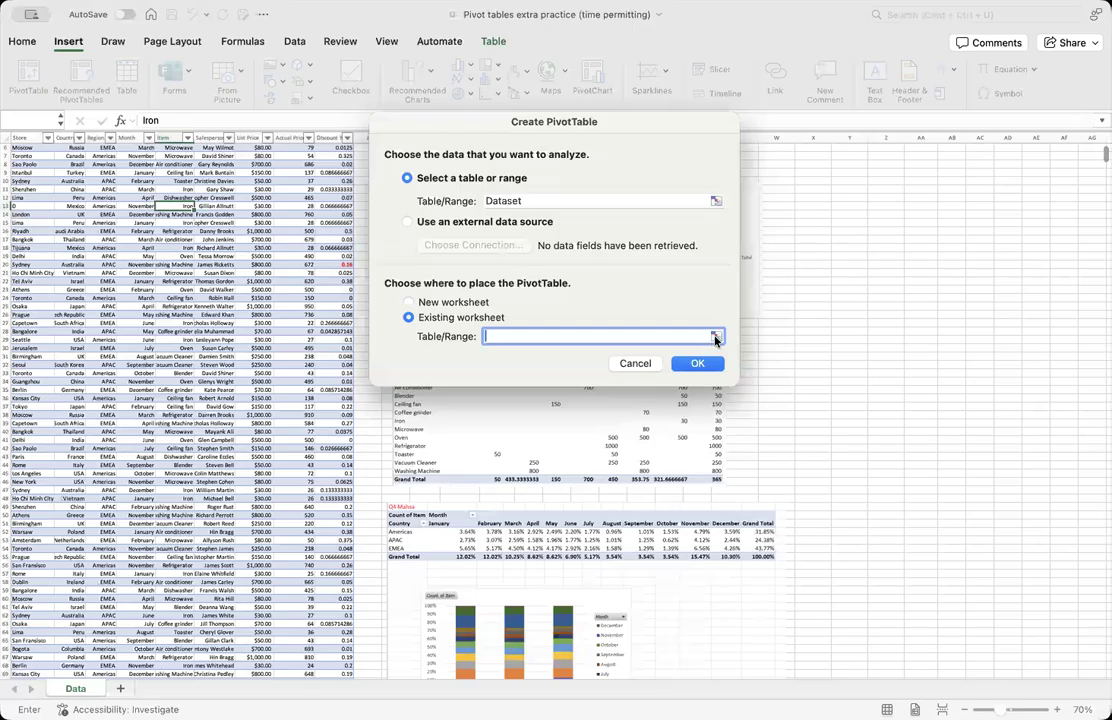
pyautogui.click(715, 337)
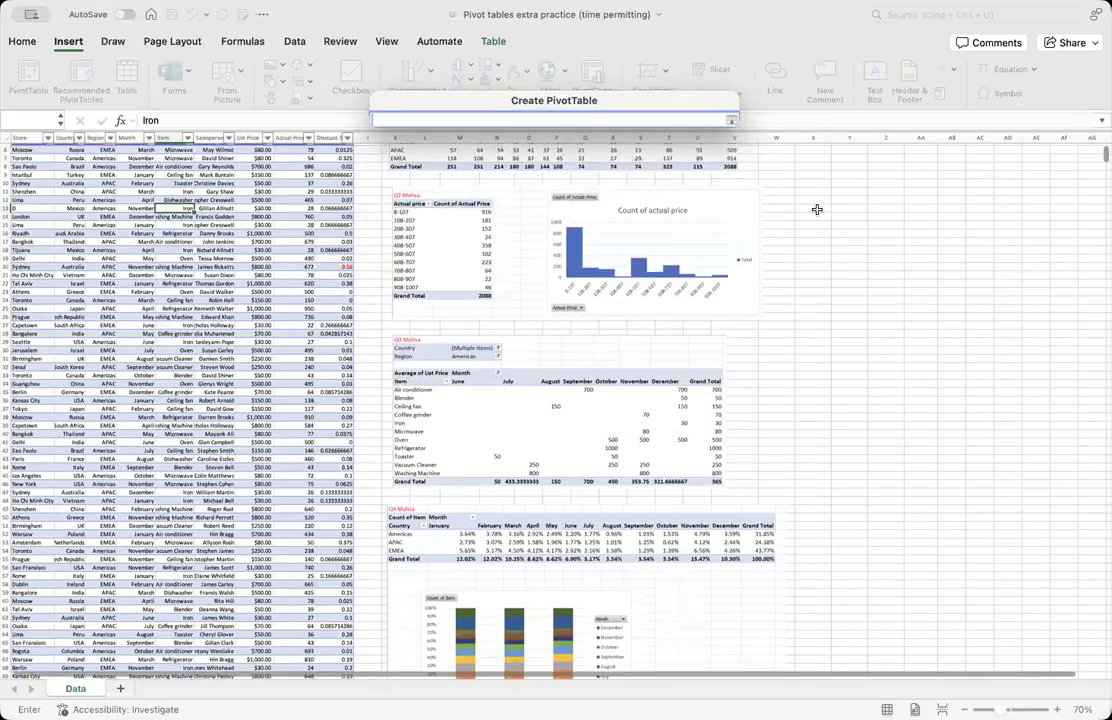
pyautogui.scroll(3, 817, 209)
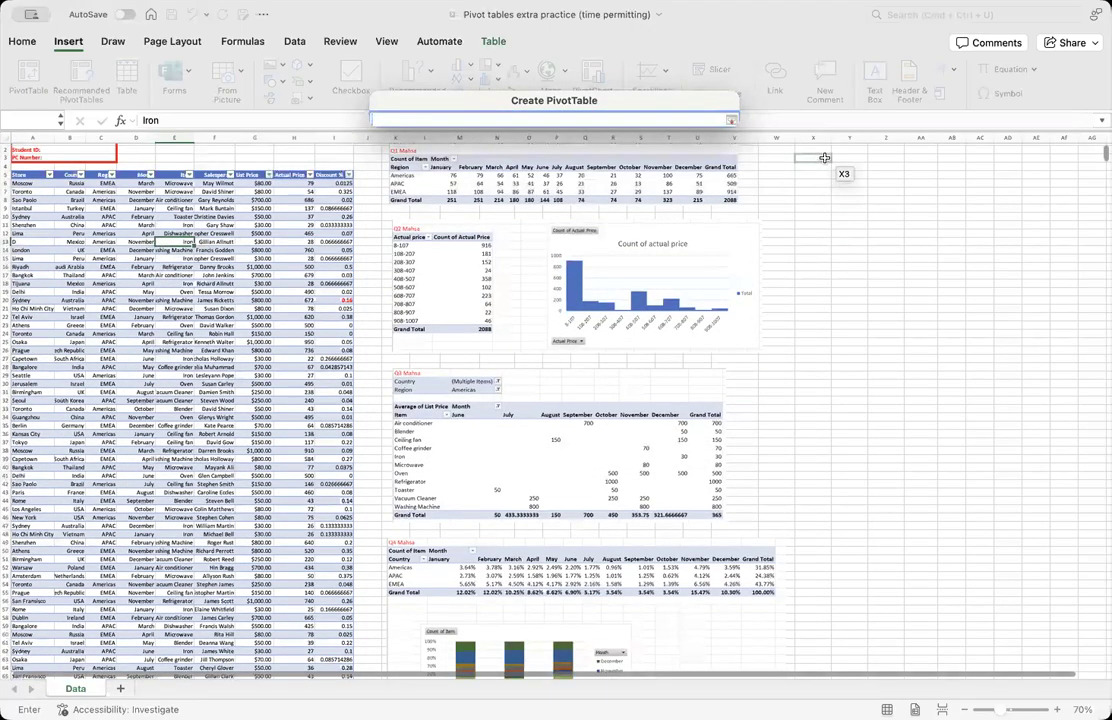
pyautogui.click(812, 157)
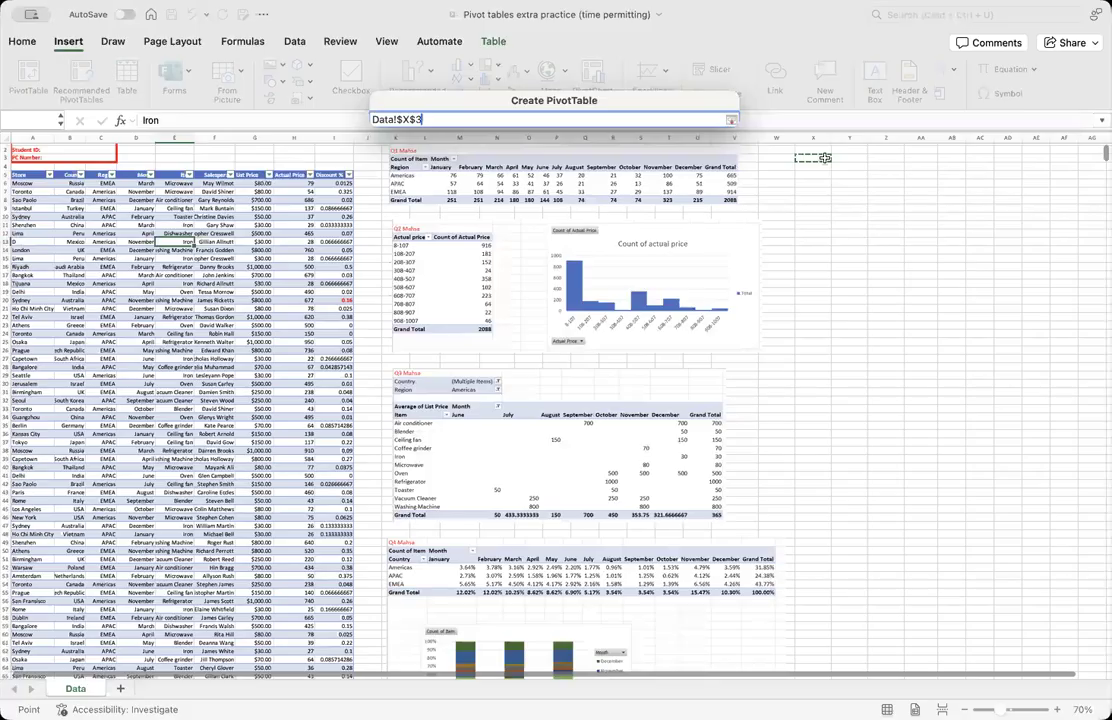
pyautogui.click(730, 120)
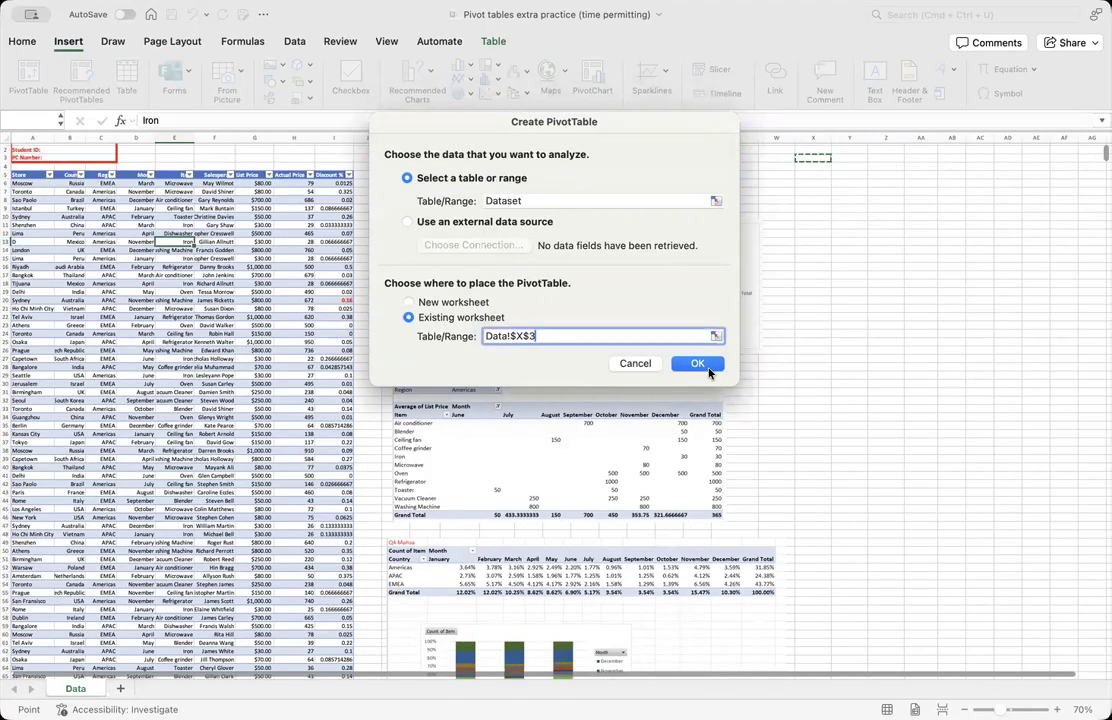
pyautogui.click(700, 363)
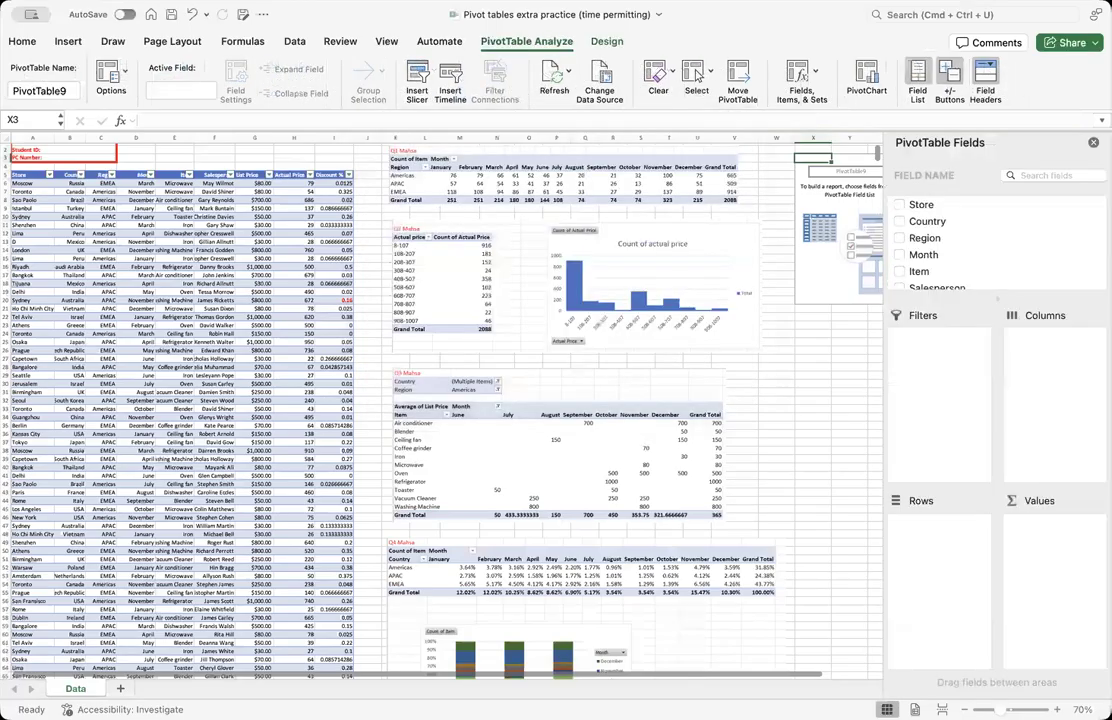
pyautogui.click(829, 343)
pyautogui.press('Right')
pyautogui.press('Right')
pyautogui.press('Right')
pyautogui.press('Right')
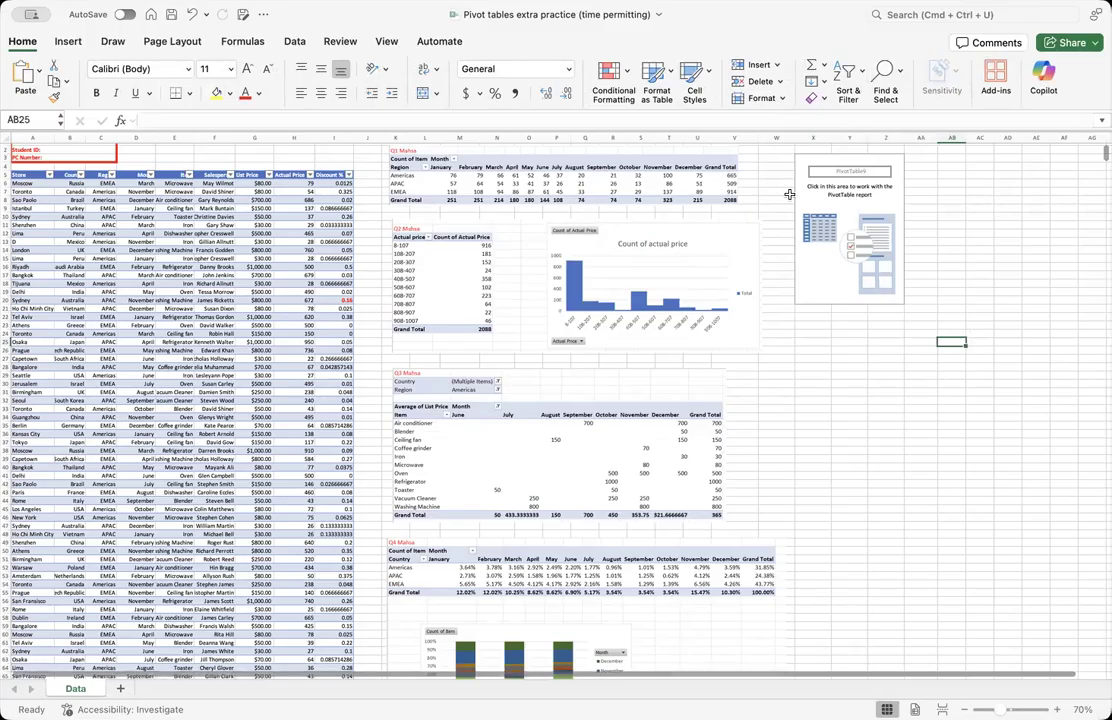
# Set Region as the row field and Month as the column field of the new PivotTable
pyautogui.click(826, 200)
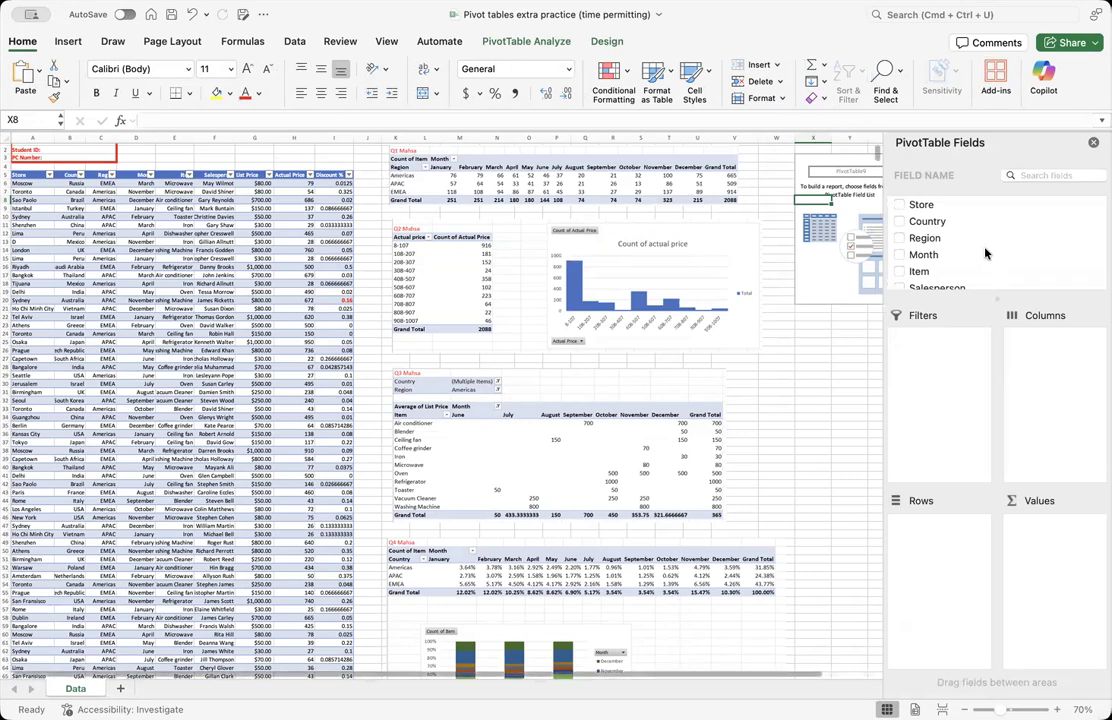
pyautogui.moveTo(940, 241); pyautogui.dragTo(955, 578)
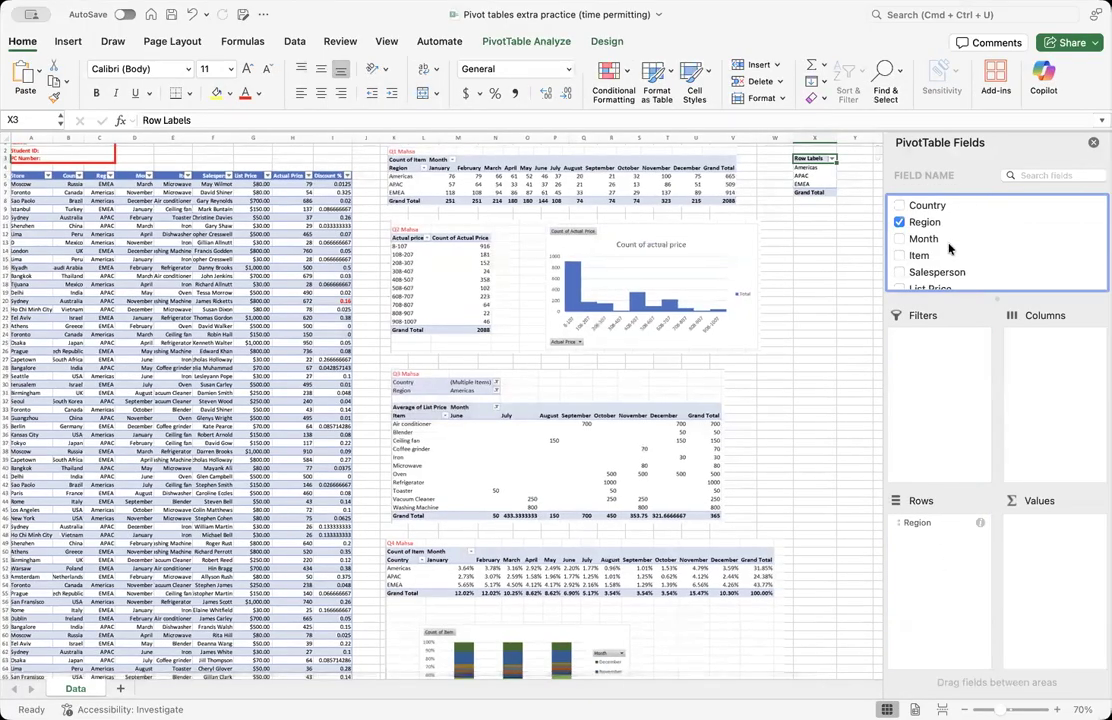
pyautogui.moveTo(918, 242); pyautogui.dragTo(1054, 361)
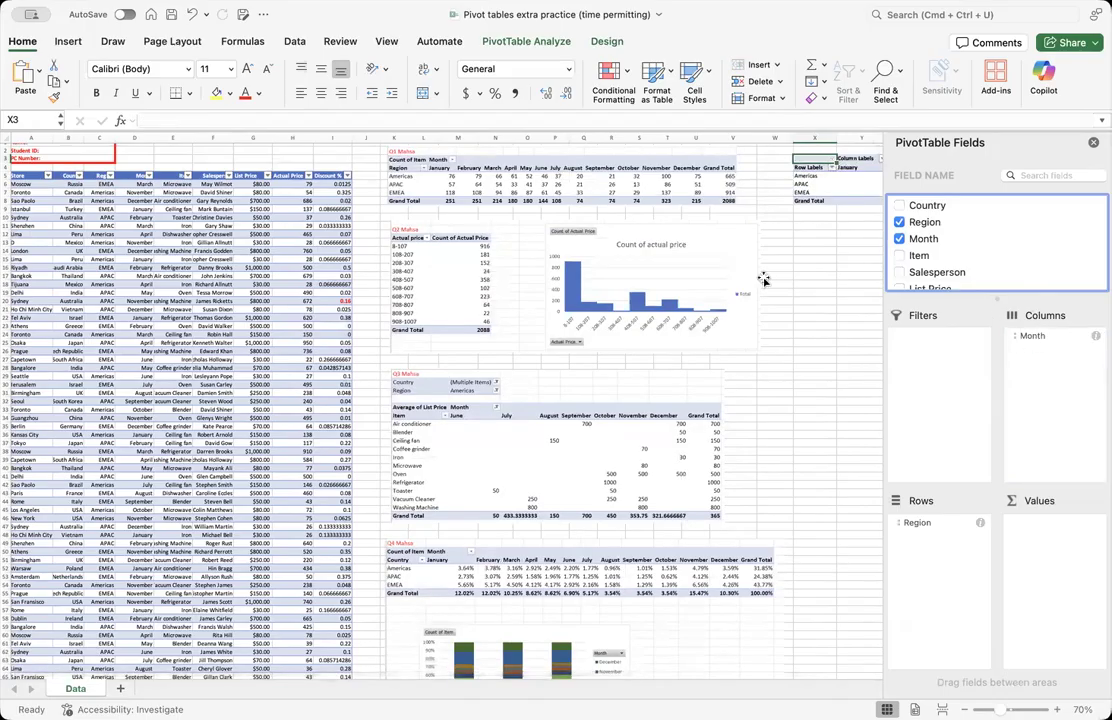
# Add Item to the PivotTable values as a count, matching the Q1 reference table
pyautogui.scroll(-1, 762, 272)
pyautogui.hscroll(1, 640, 185)
pyautogui.scroll(2, 638, 183)
pyautogui.hscroll(8, 740, 222)
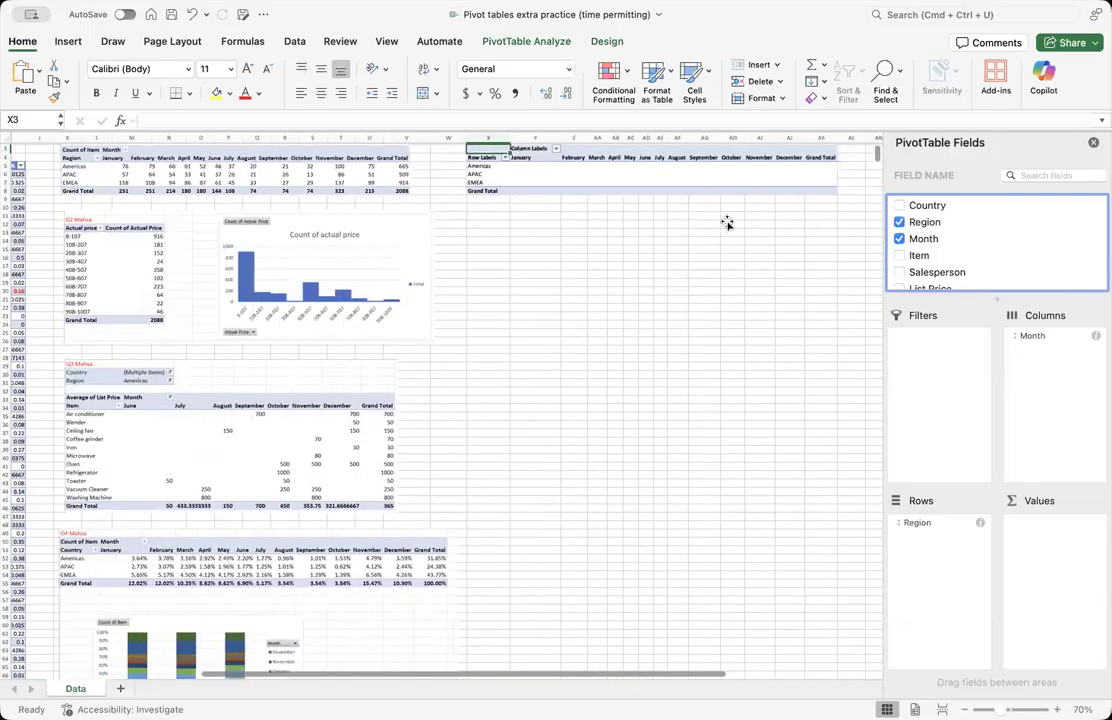
pyautogui.scroll(1, 183, 166)
pyautogui.hscroll(-1, 183, 166)
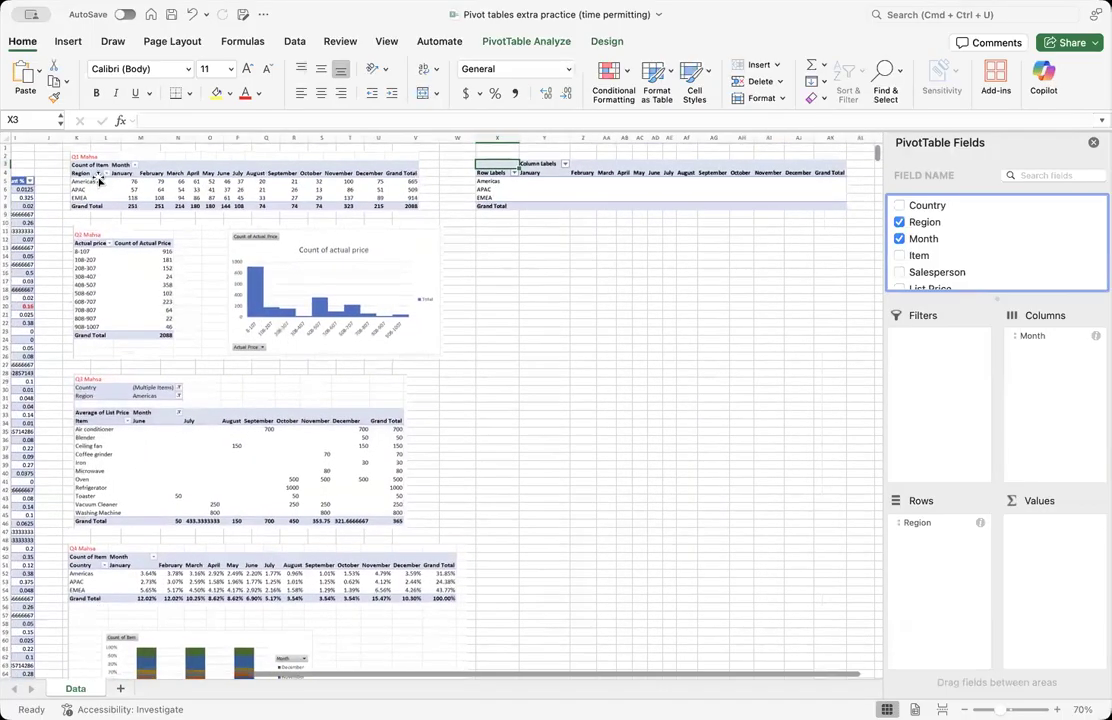
pyautogui.scroll(-1, 99, 181)
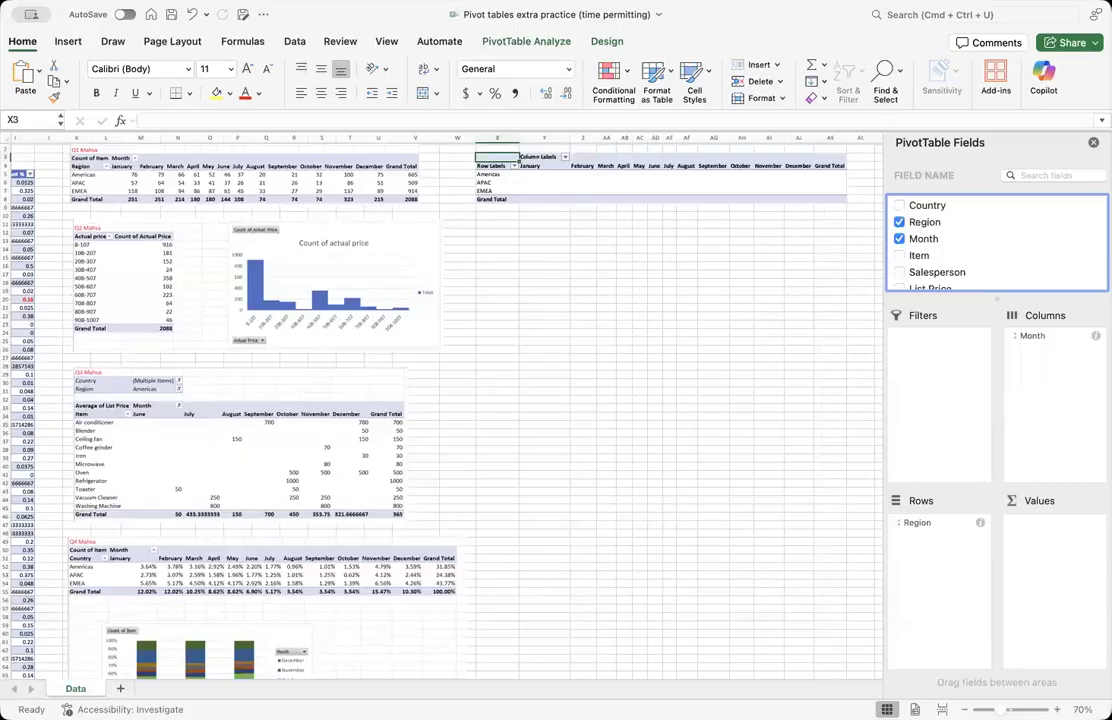
pyautogui.moveTo(912, 265); pyautogui.dragTo(1052, 548)
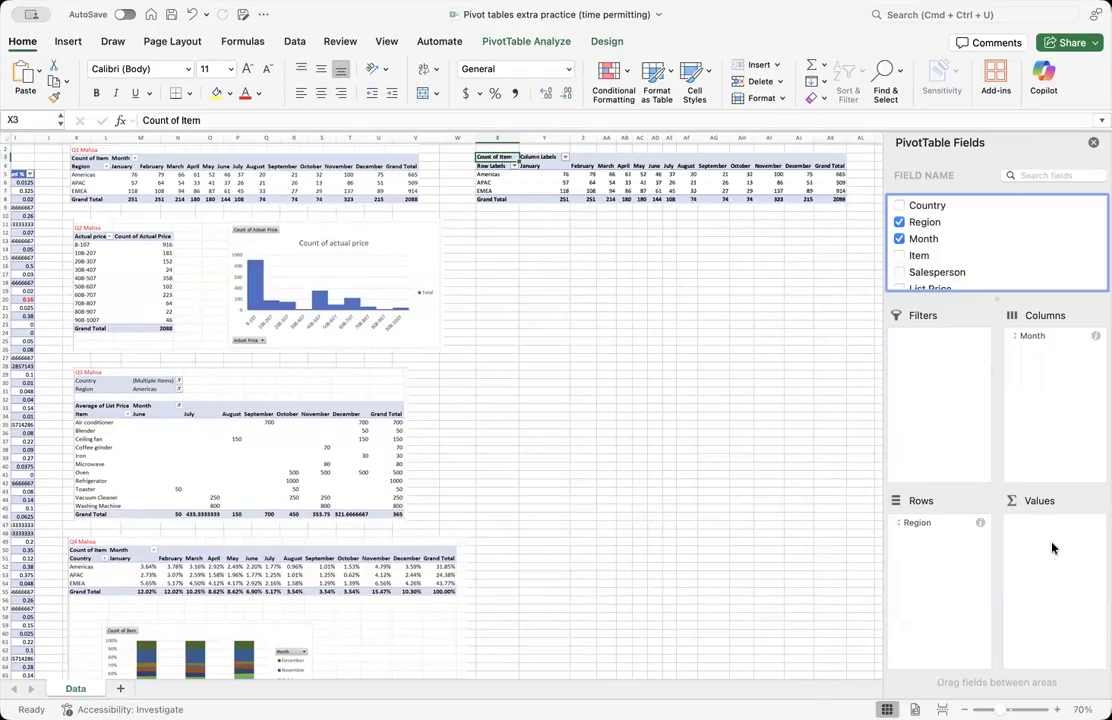
pyautogui.moveTo(545, 316); pyautogui.dragTo(592, 309)
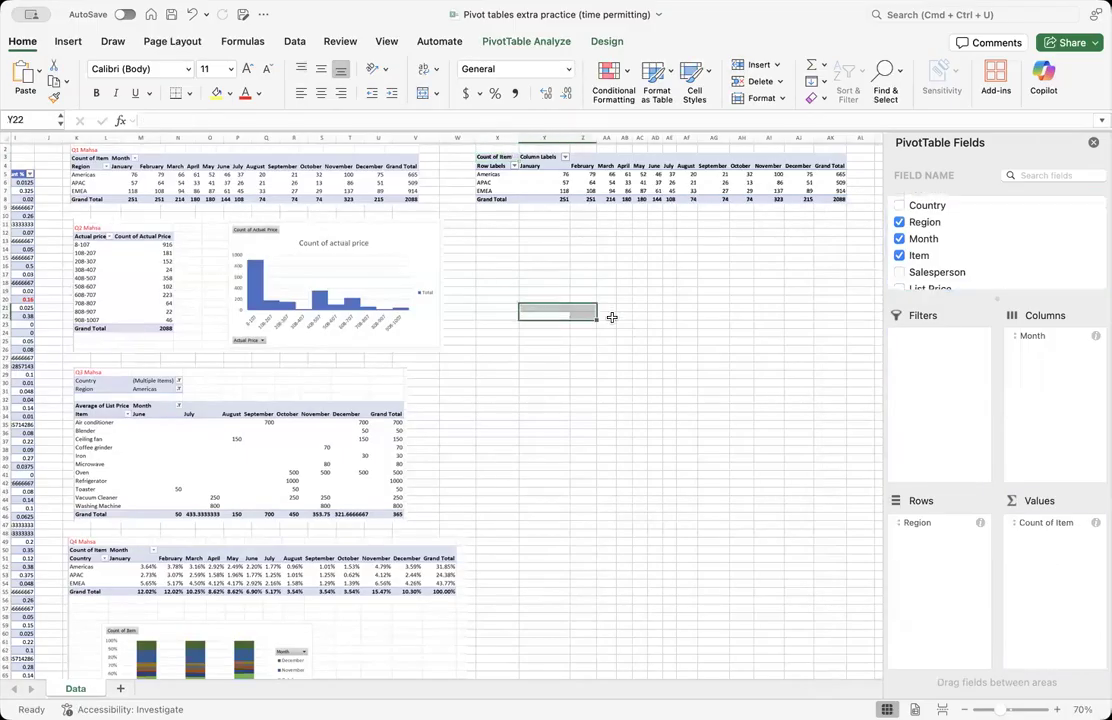
pyautogui.click(740, 291)
pyautogui.scroll(-1, 725, 275)
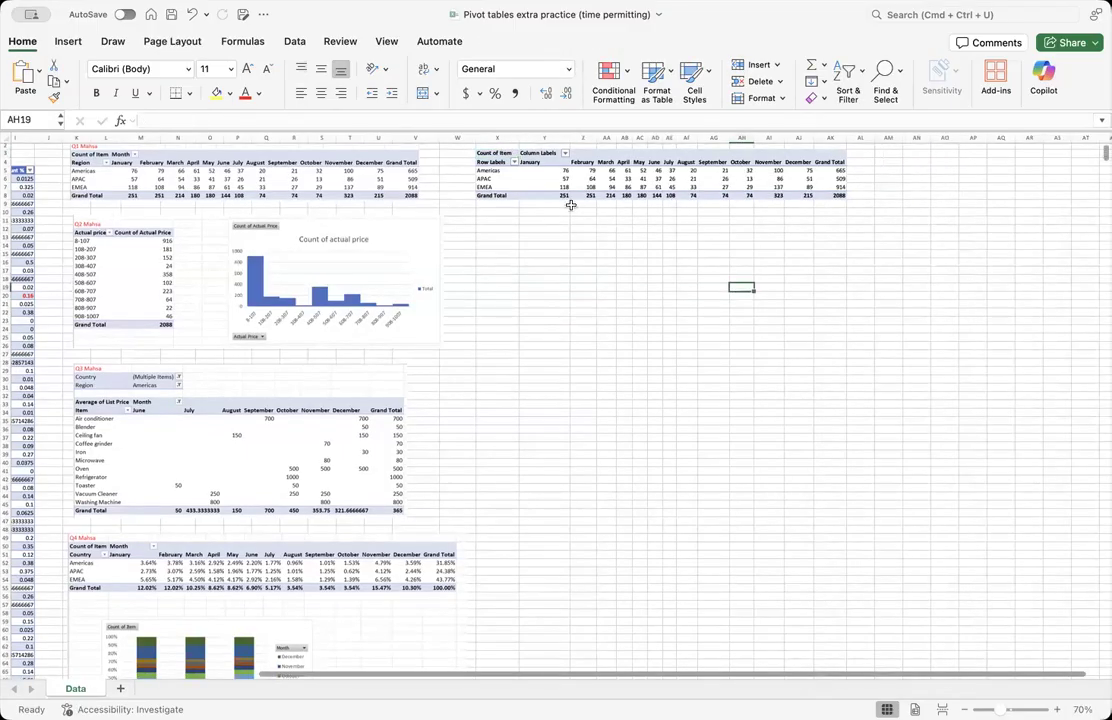
# Rename the PivotTable's Row Labels header as Region and its Column Labels header as Month
pyautogui.scroll(1, 571, 205)
pyautogui.click(487, 167)
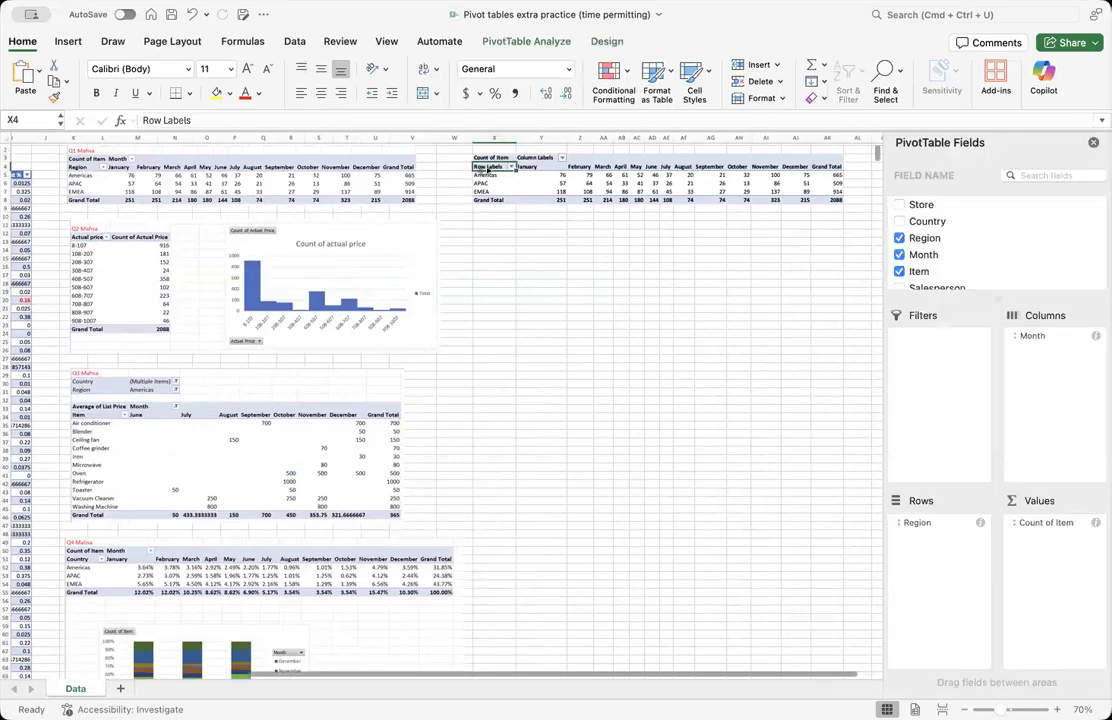
pyautogui.write('Reg')
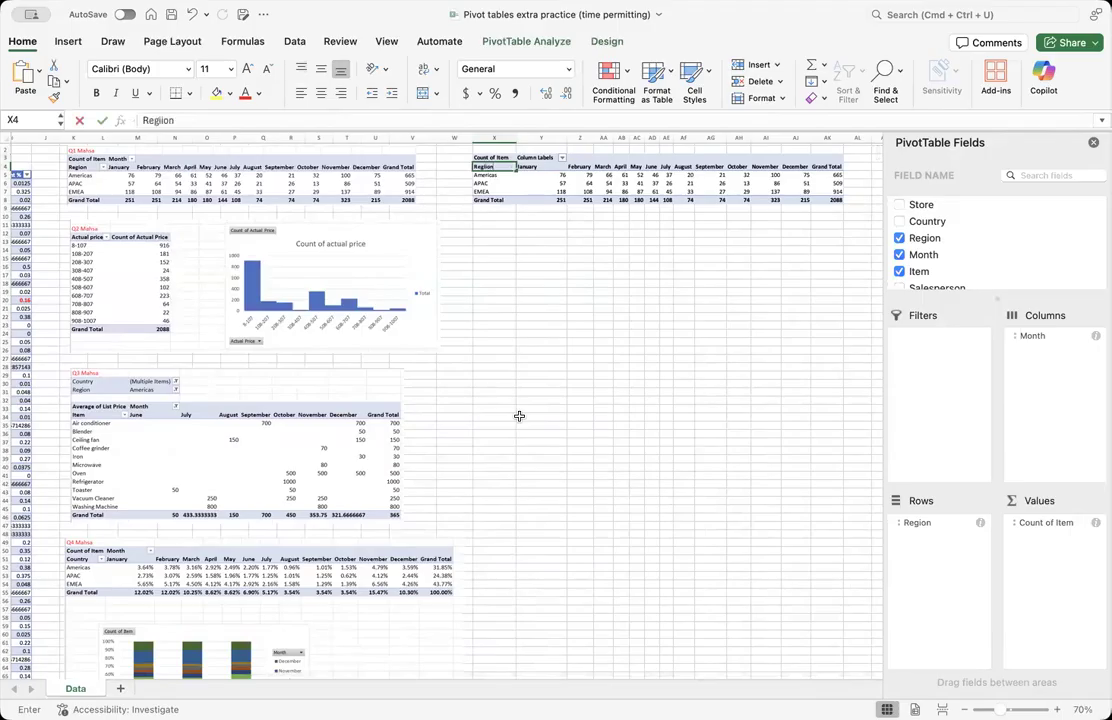
pyautogui.write('ion')
pyautogui.click(537, 157)
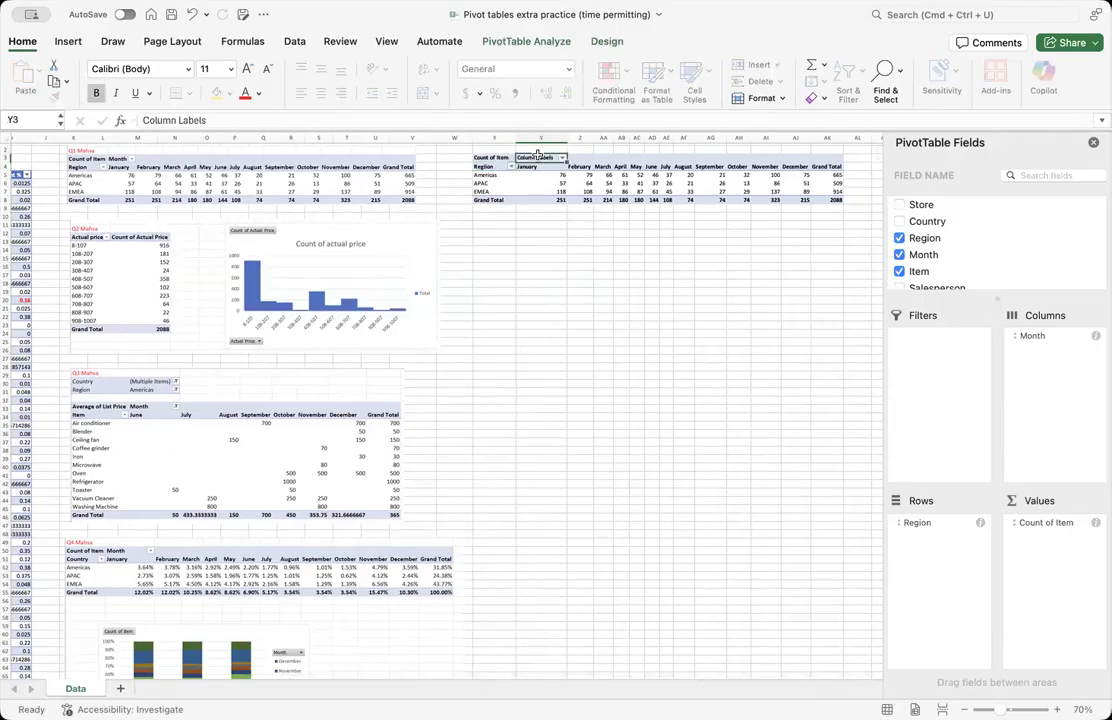
pyautogui.write('Month')
pyautogui.click(543, 226)
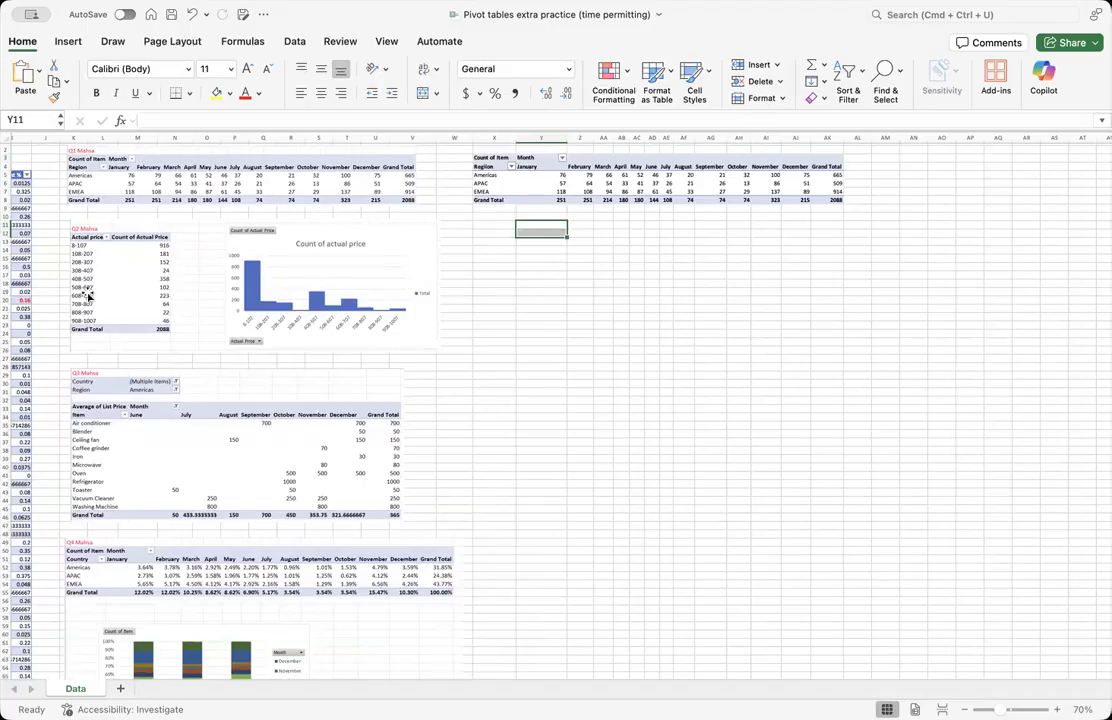
# Insert a second PivotTable based on the Dataset table, placed on the existing Data worksheet at cell X11
pyautogui.click(20, 250)
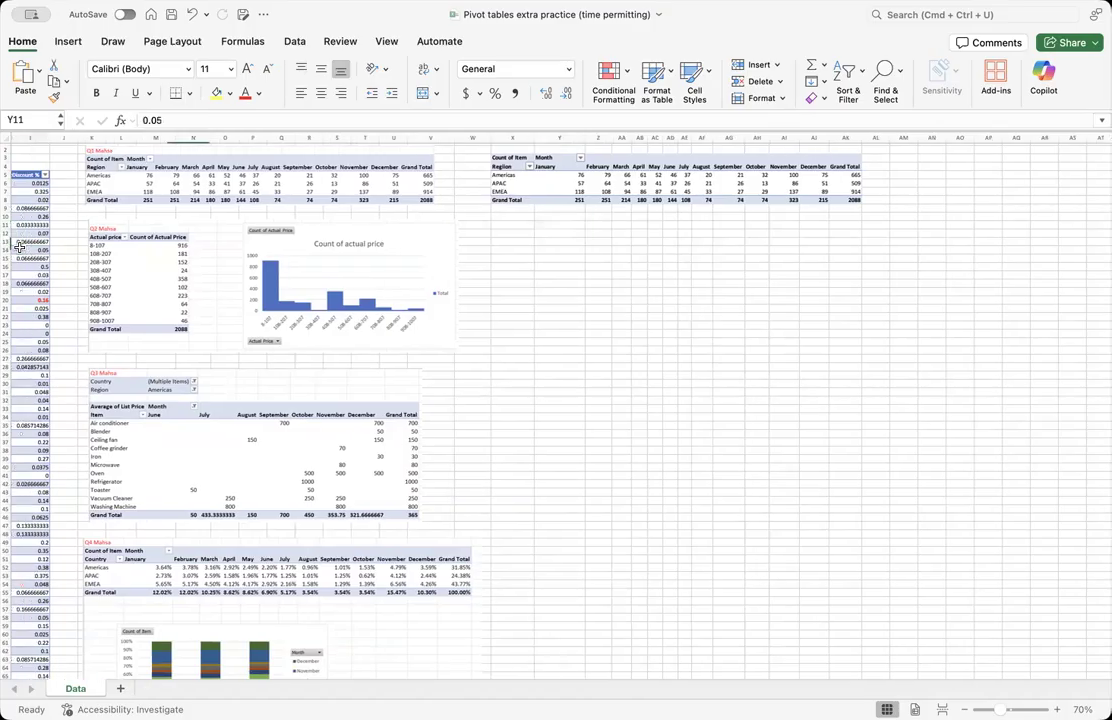
pyautogui.press('Left')
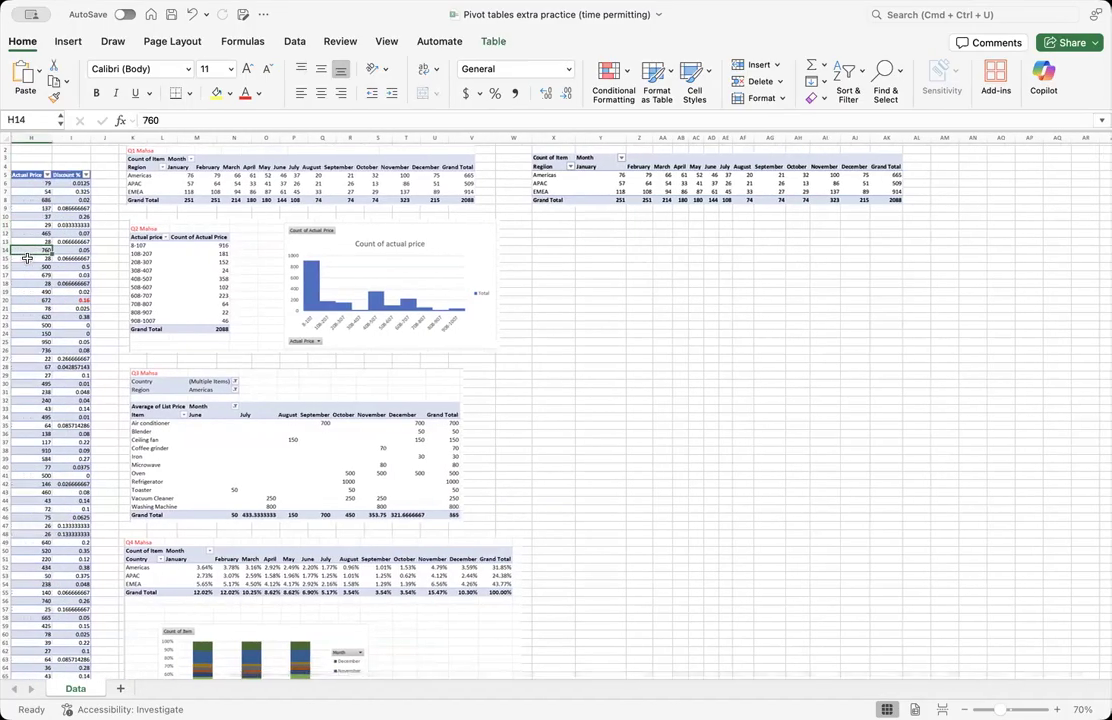
pyautogui.press('Left')
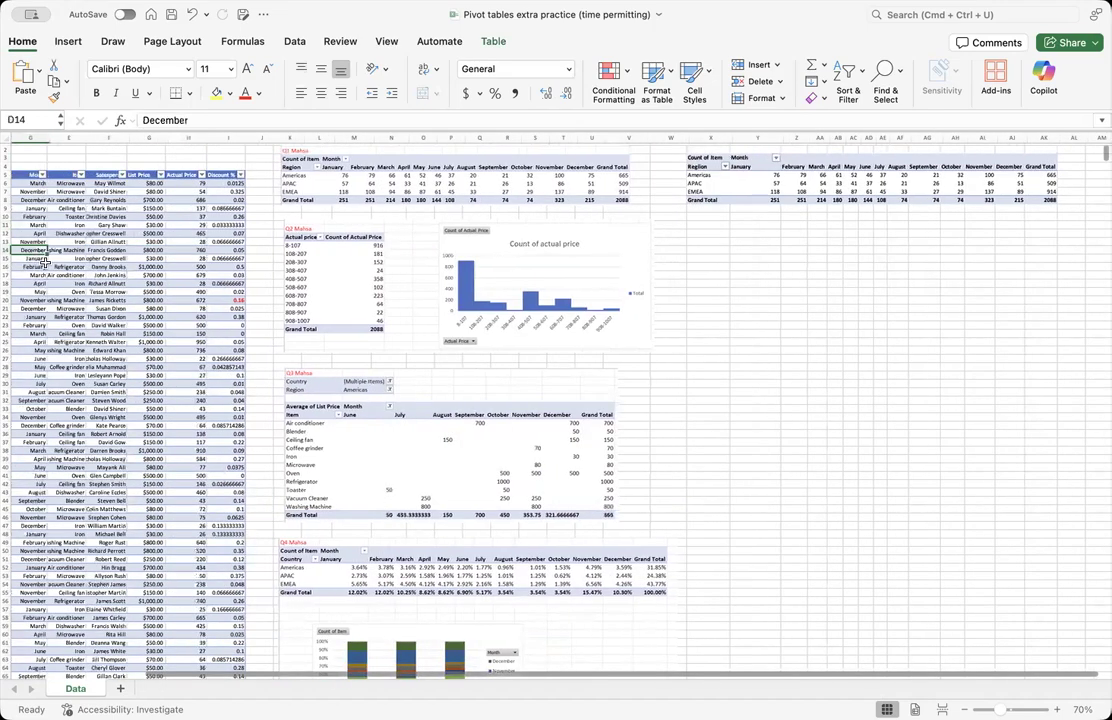
pyautogui.press('Home')
pyautogui.click(215, 258)
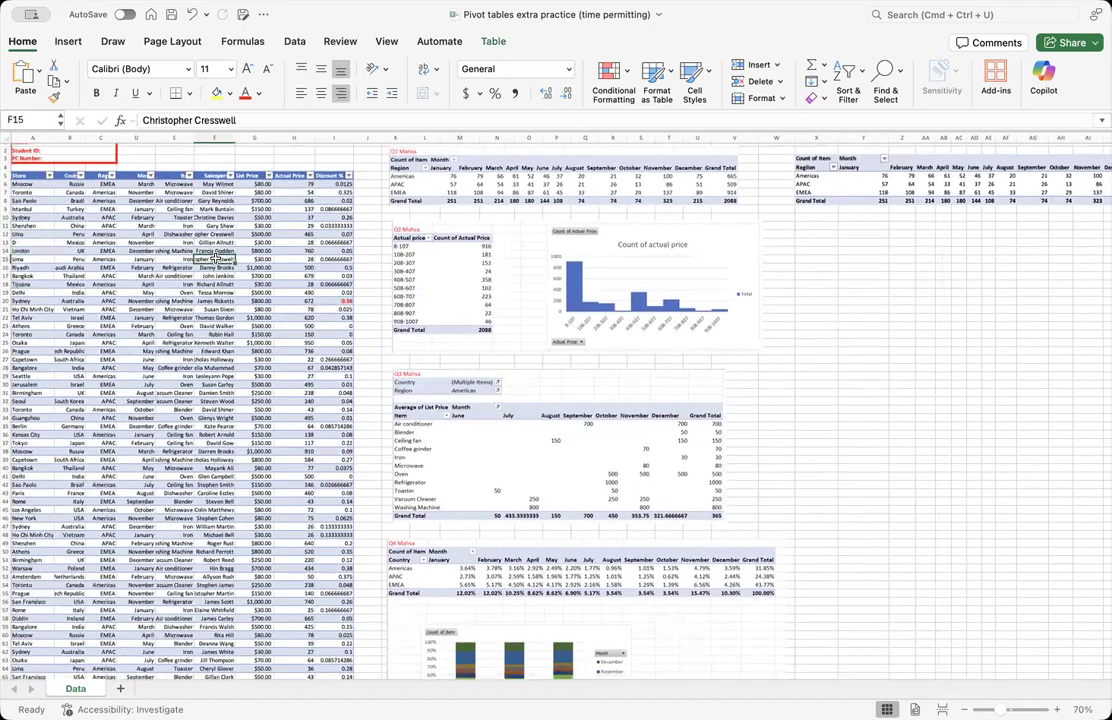
pyautogui.hscroll(1, 551, 250)
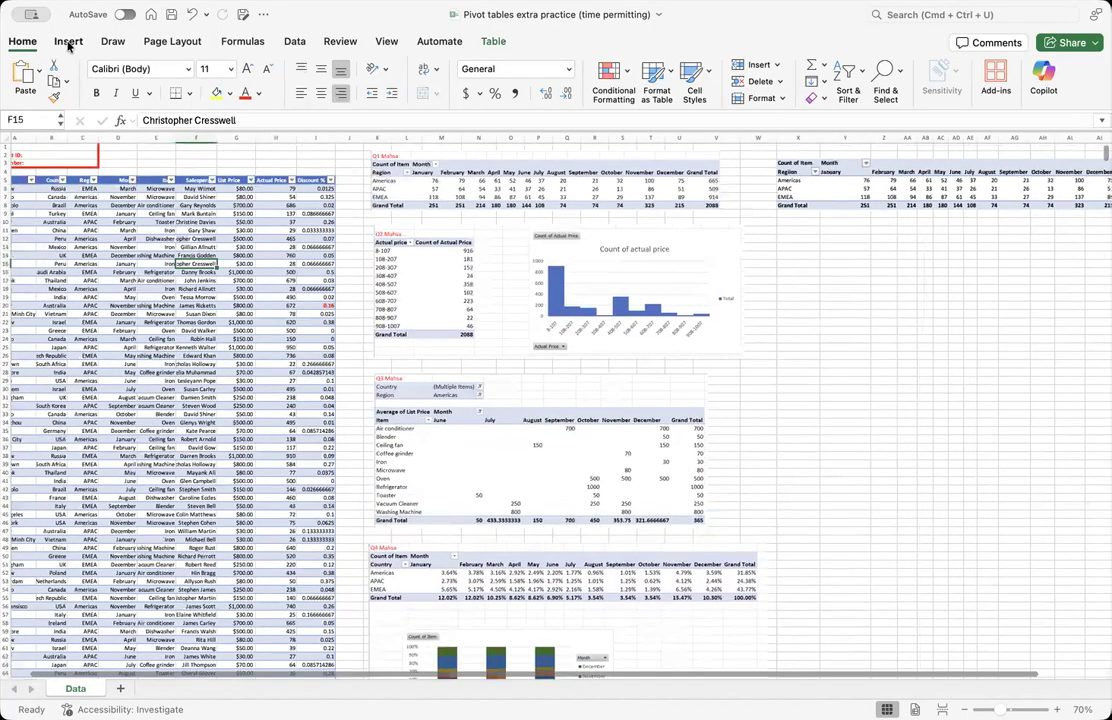
pyautogui.click(68, 42)
pyautogui.click(28, 76)
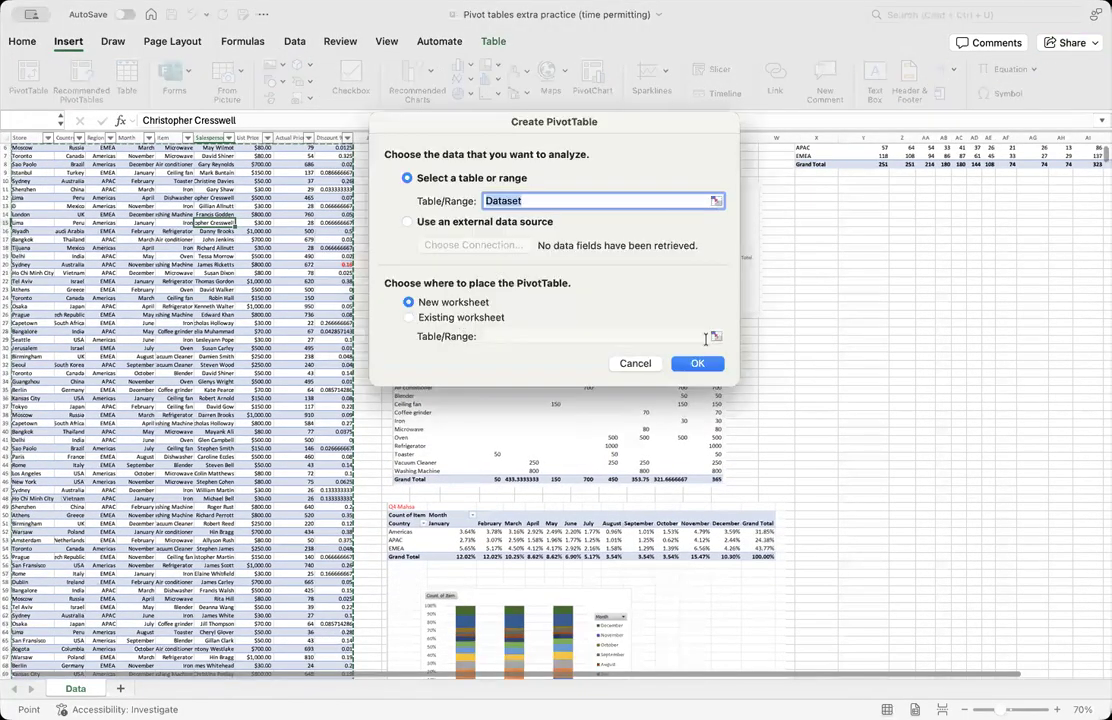
pyautogui.click(716, 336)
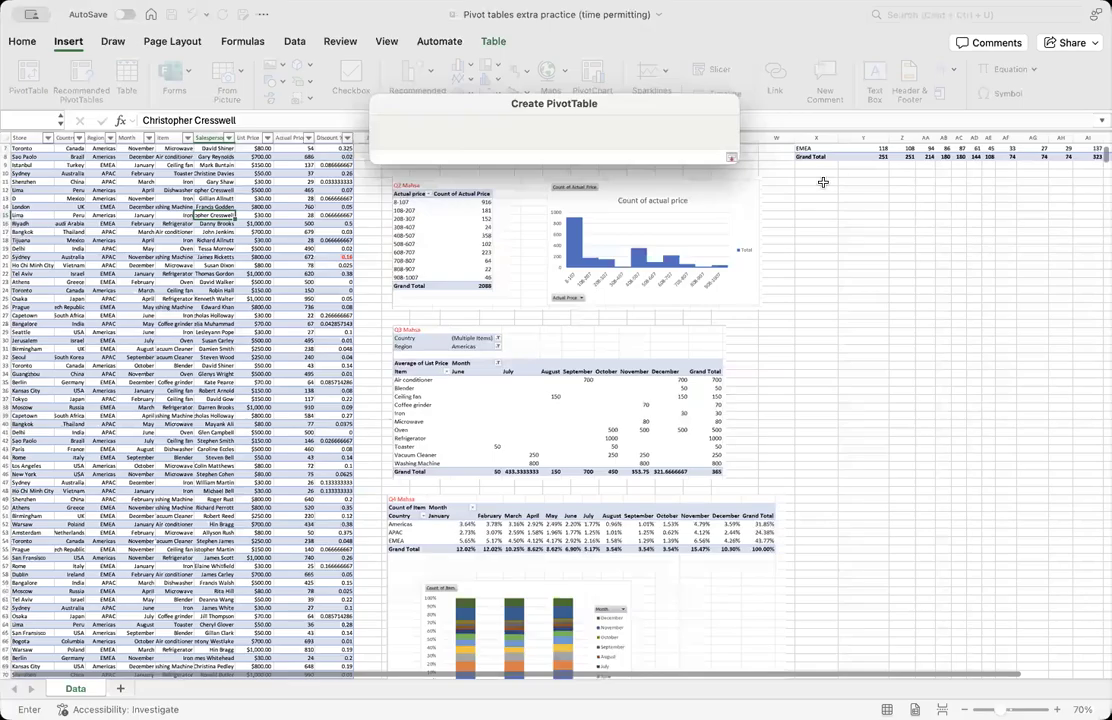
pyautogui.click(822, 182)
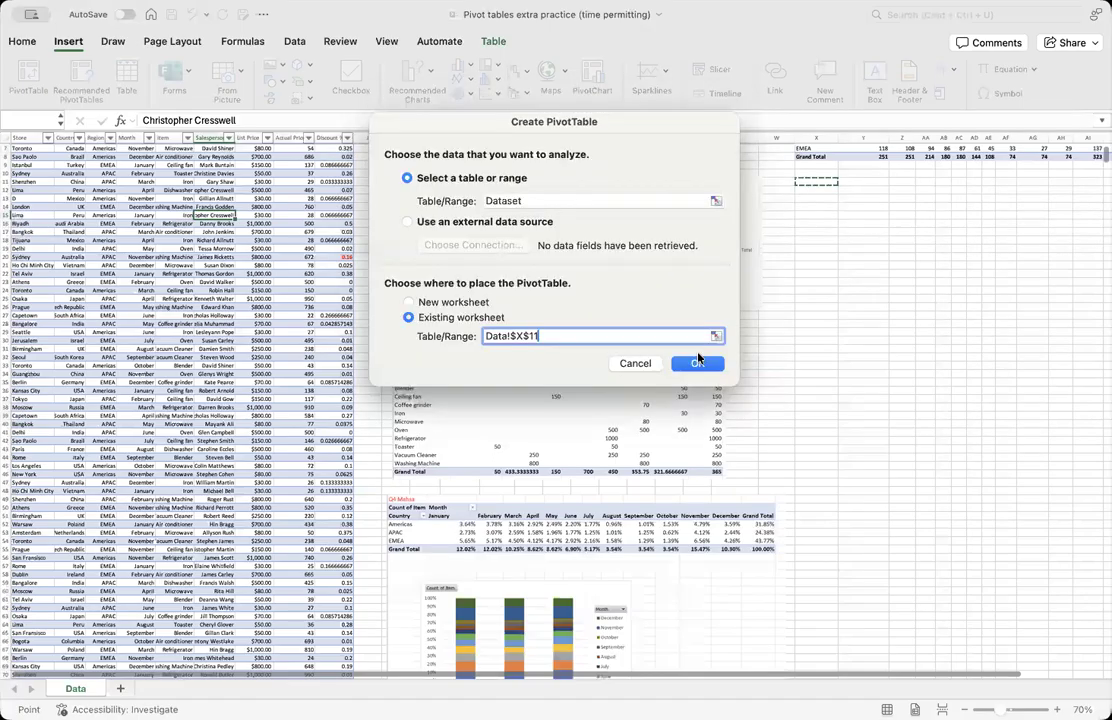
pyautogui.click(698, 364)
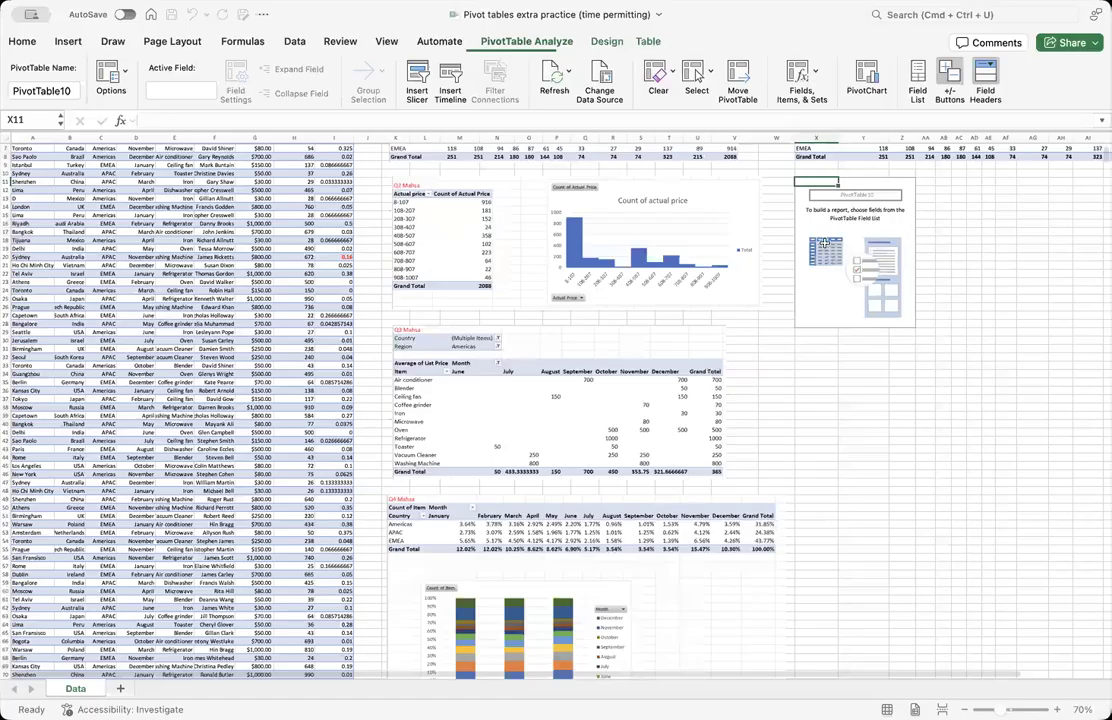
# Set Actual Price as the row field of the new PivotTable
pyautogui.hscroll(2, 280, 257)
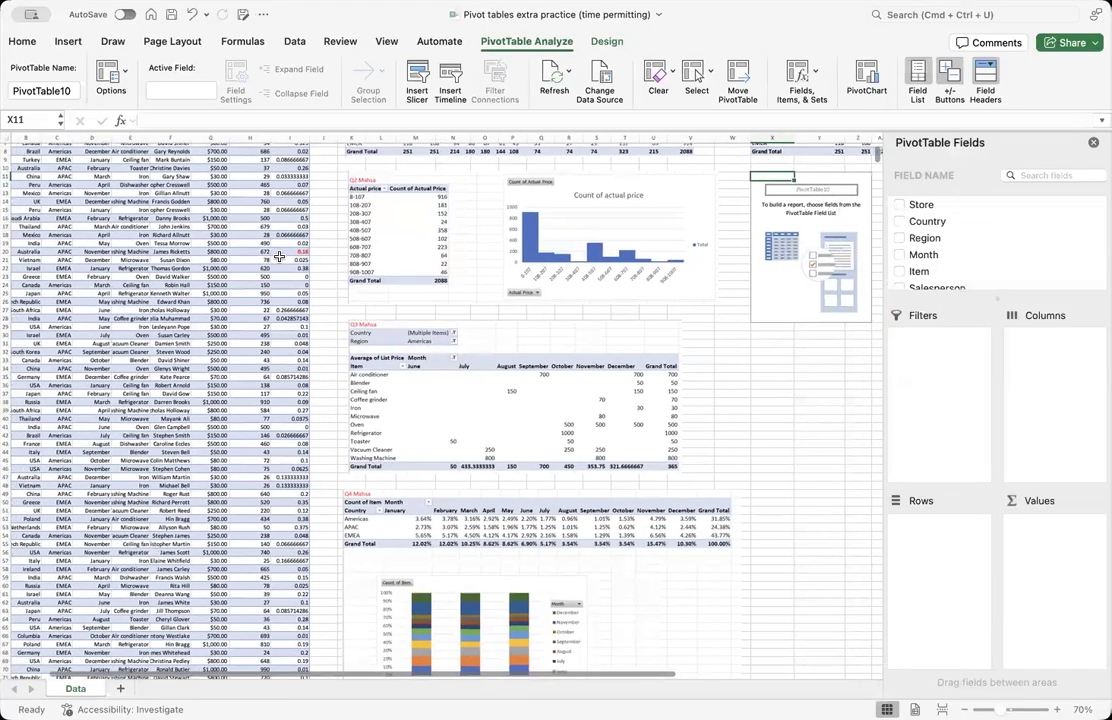
pyautogui.hscroll(3, 280, 257)
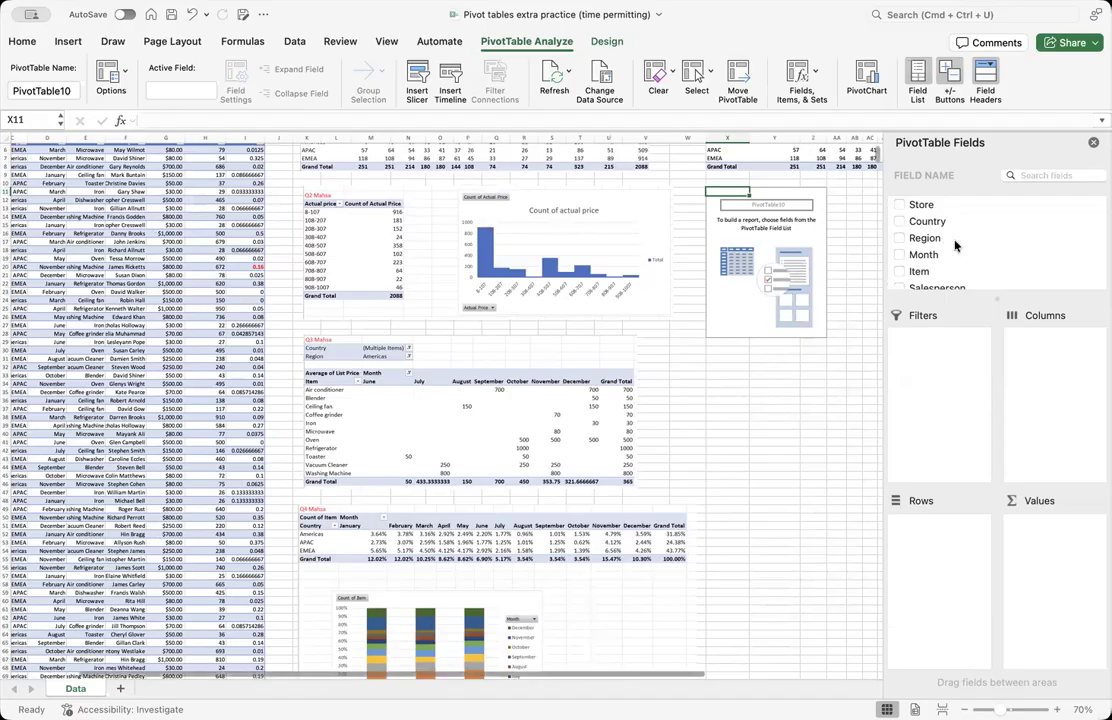
pyautogui.scroll(-3, 961, 252)
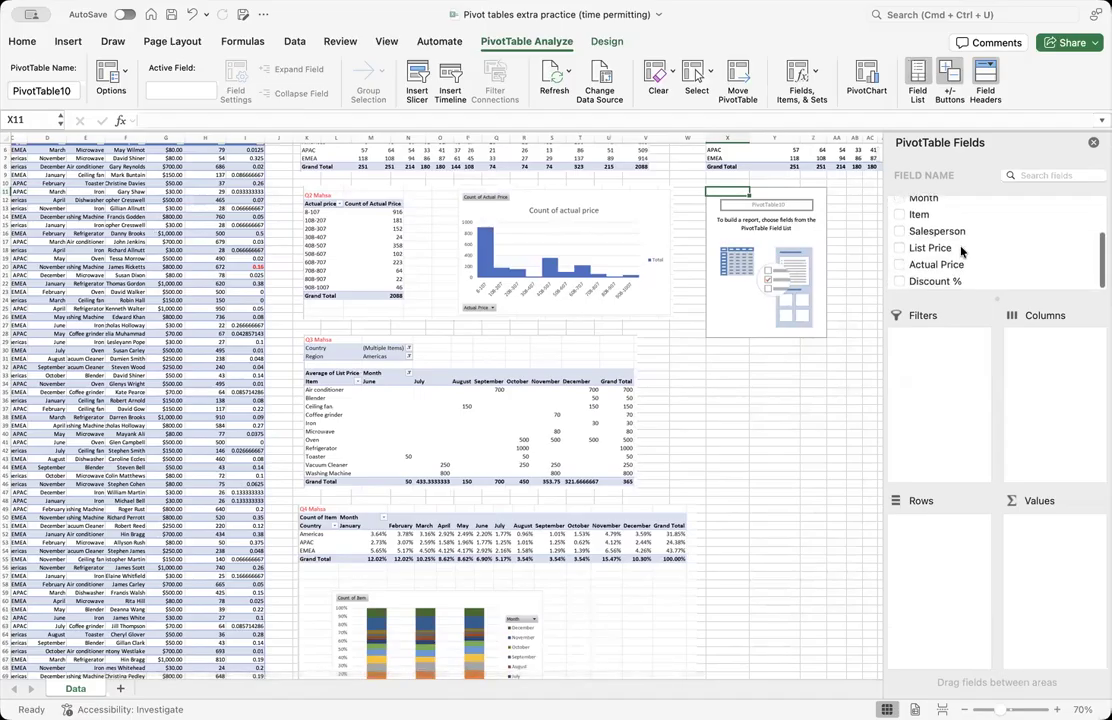
pyautogui.moveTo(922, 265); pyautogui.dragTo(967, 559)
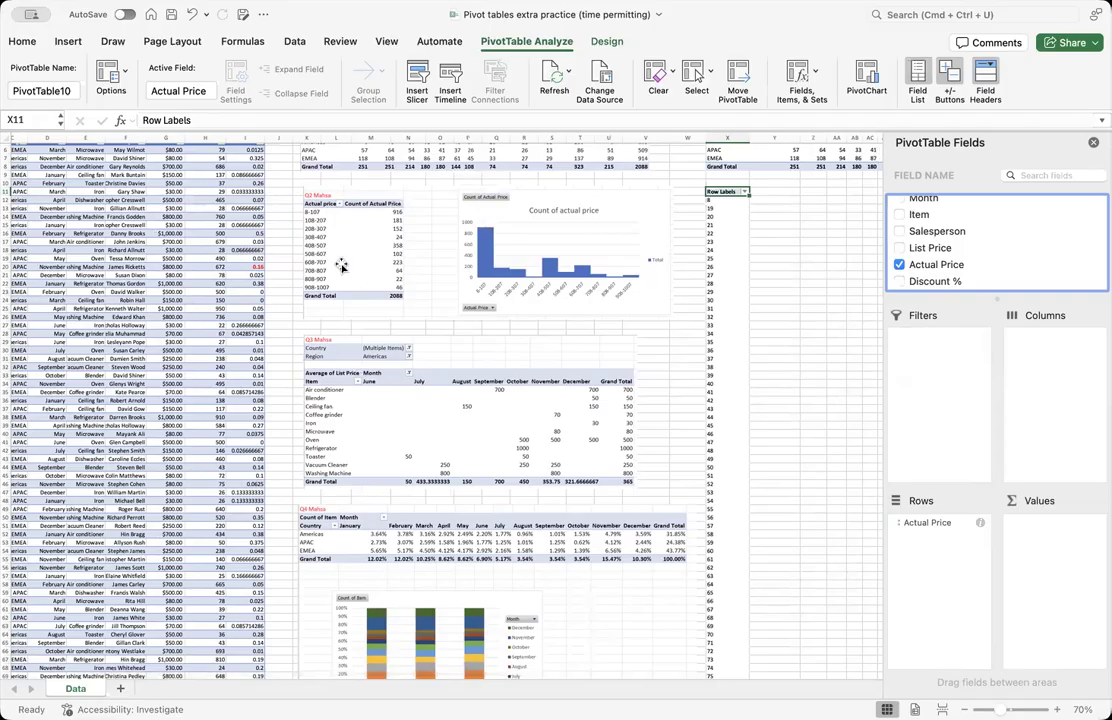
# Group the Actual Price row values starting at 8, ending at 1007, in intervals of 100
pyautogui.click(718, 284)
pyautogui.rightClick(718, 284)
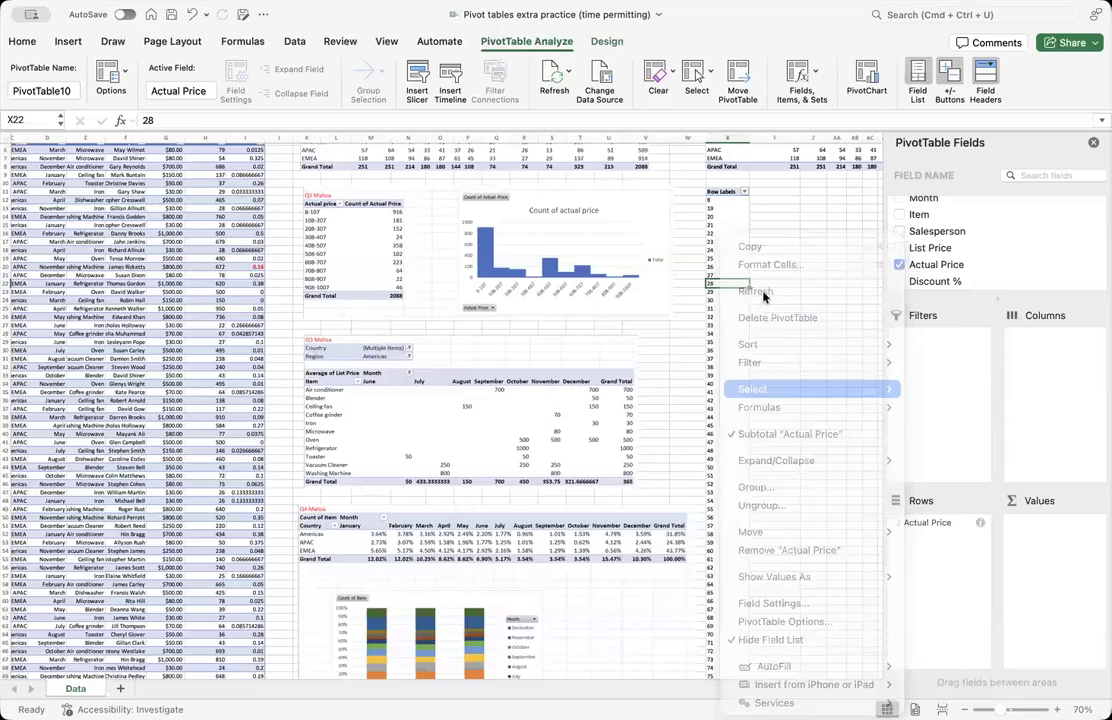
pyautogui.rightClick(720, 246)
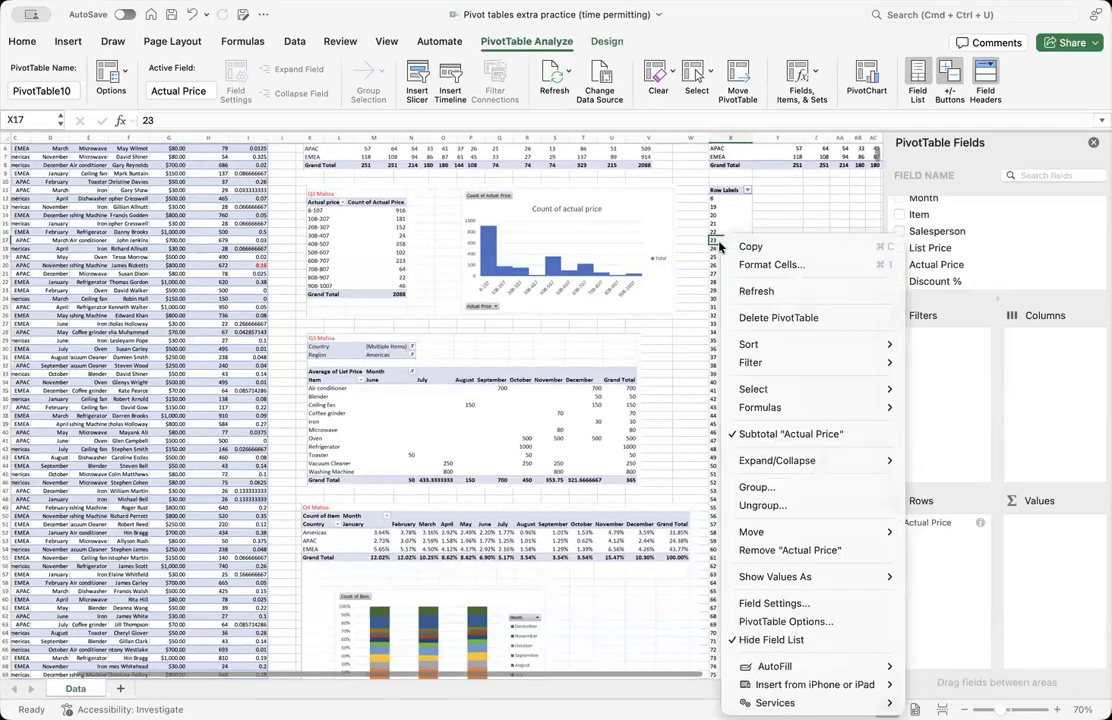
pyautogui.click(772, 488)
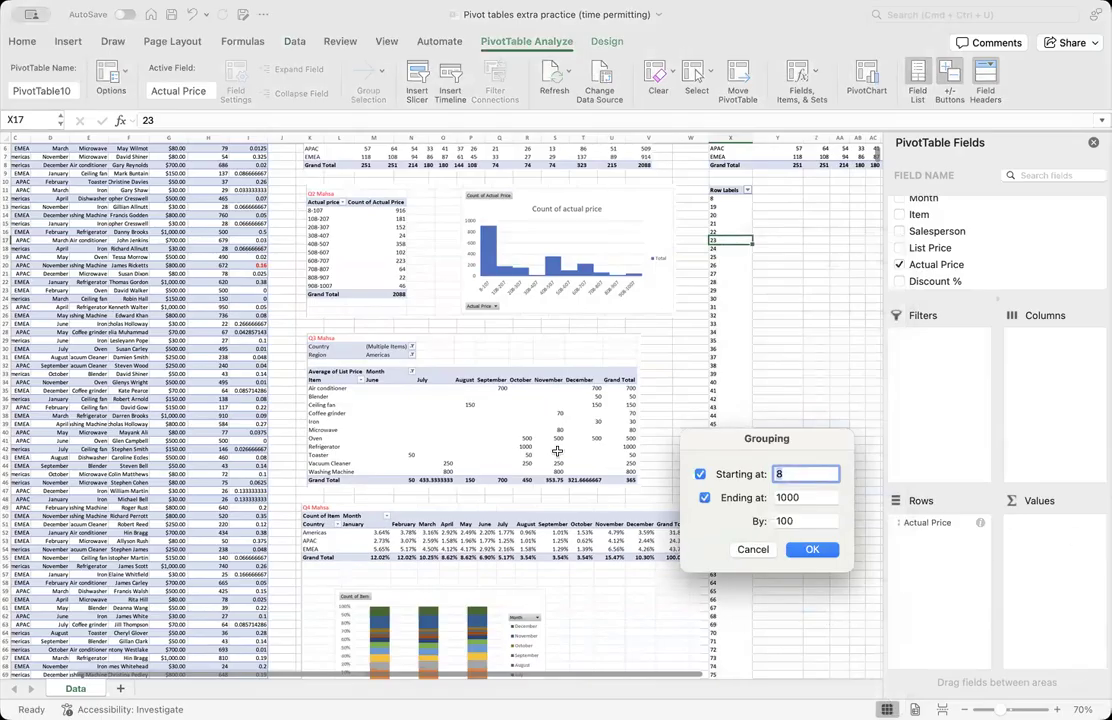
pyautogui.click(817, 498)
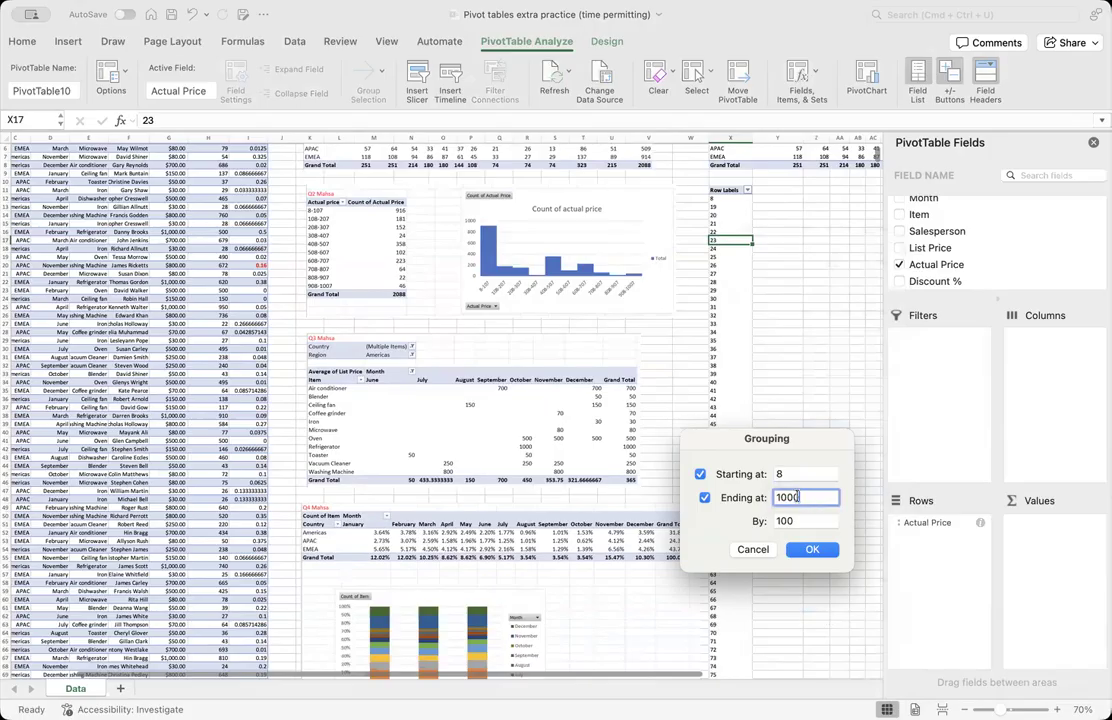
pyautogui.press('BackSpace')
pyautogui.click(818, 520)
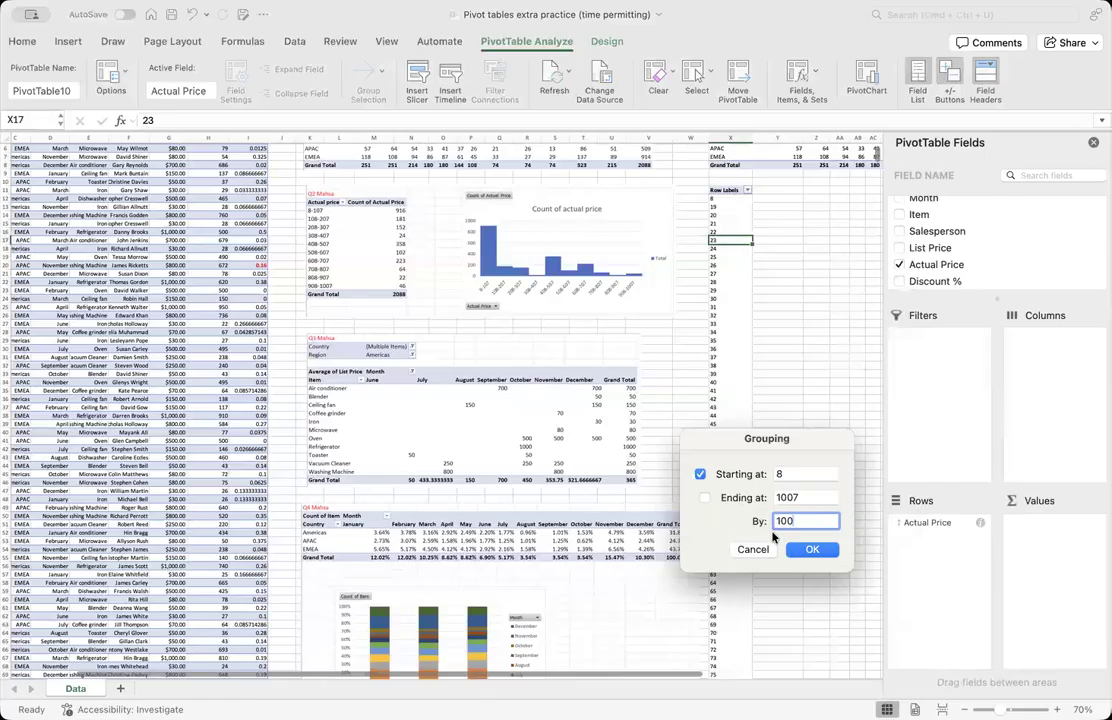
pyautogui.click(818, 552)
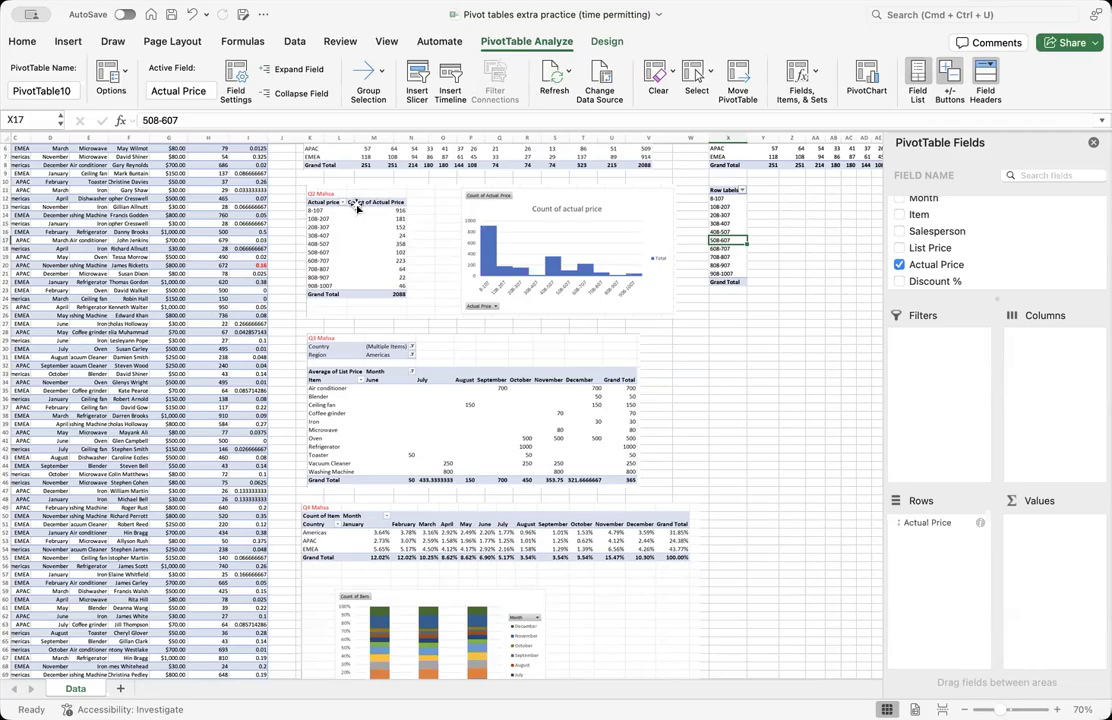
# Add Actual Price to the PivotTable values as a count and rename the Row Labels header as "Sctual lptice"
pyautogui.moveTo(950, 264); pyautogui.dragTo(1064, 546)
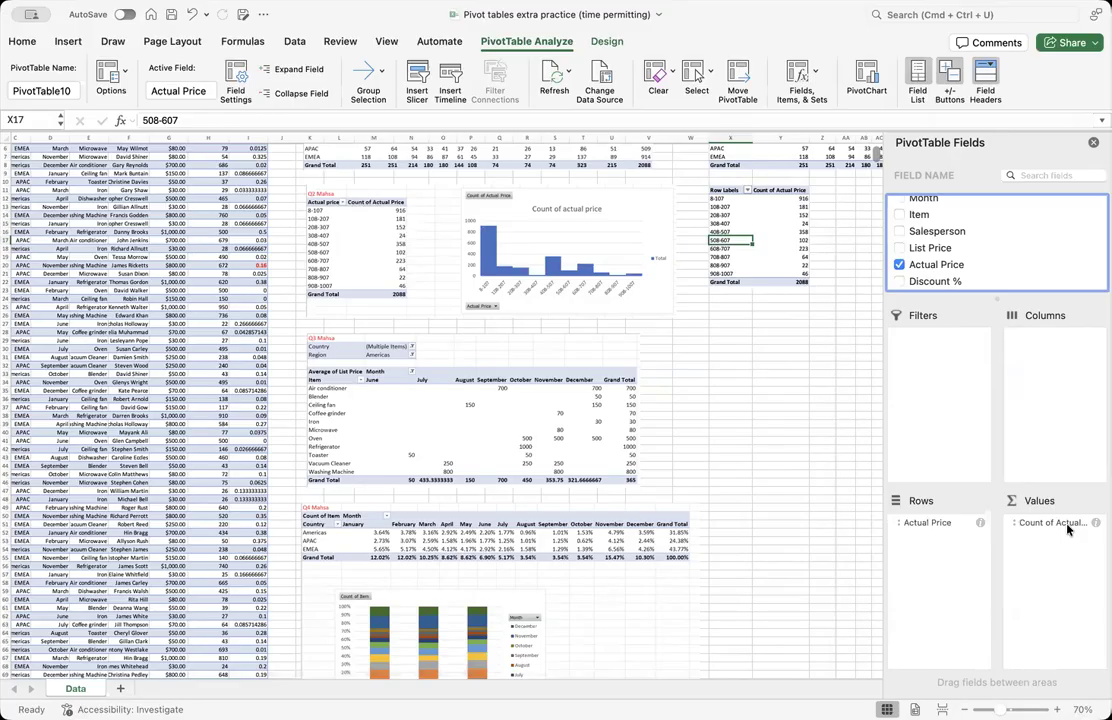
pyautogui.hscroll(-2, 796, 382)
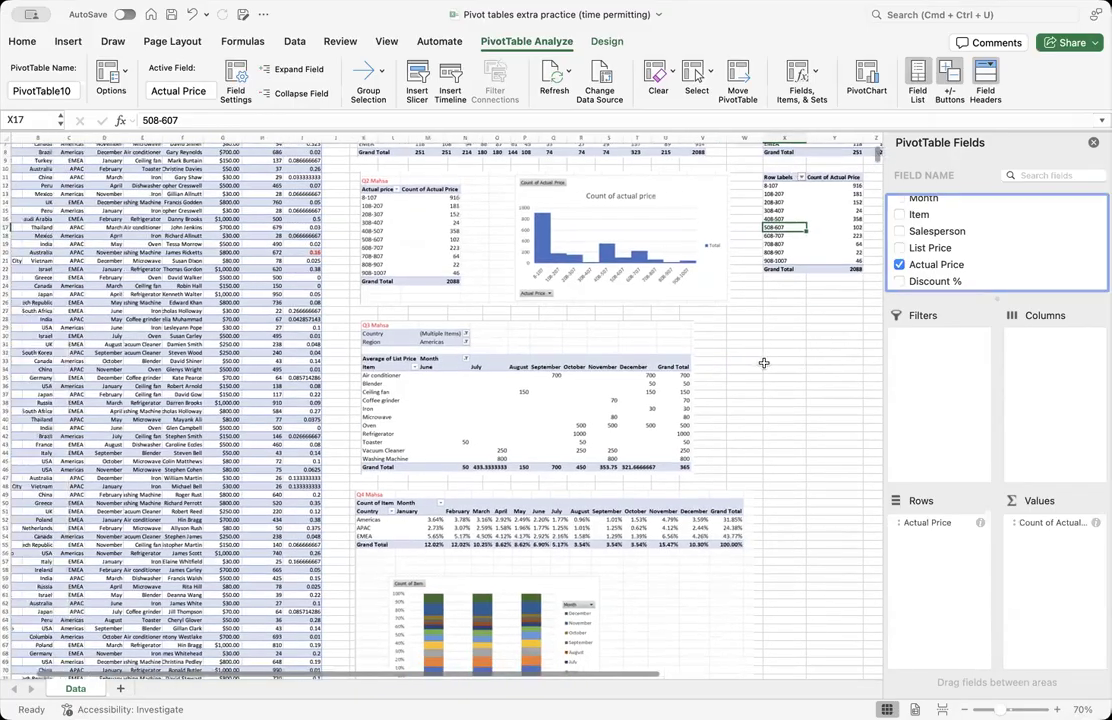
pyautogui.click(778, 177)
pyautogui.hscroll(-1, 834, 233)
pyautogui.write('Sctual lptice')
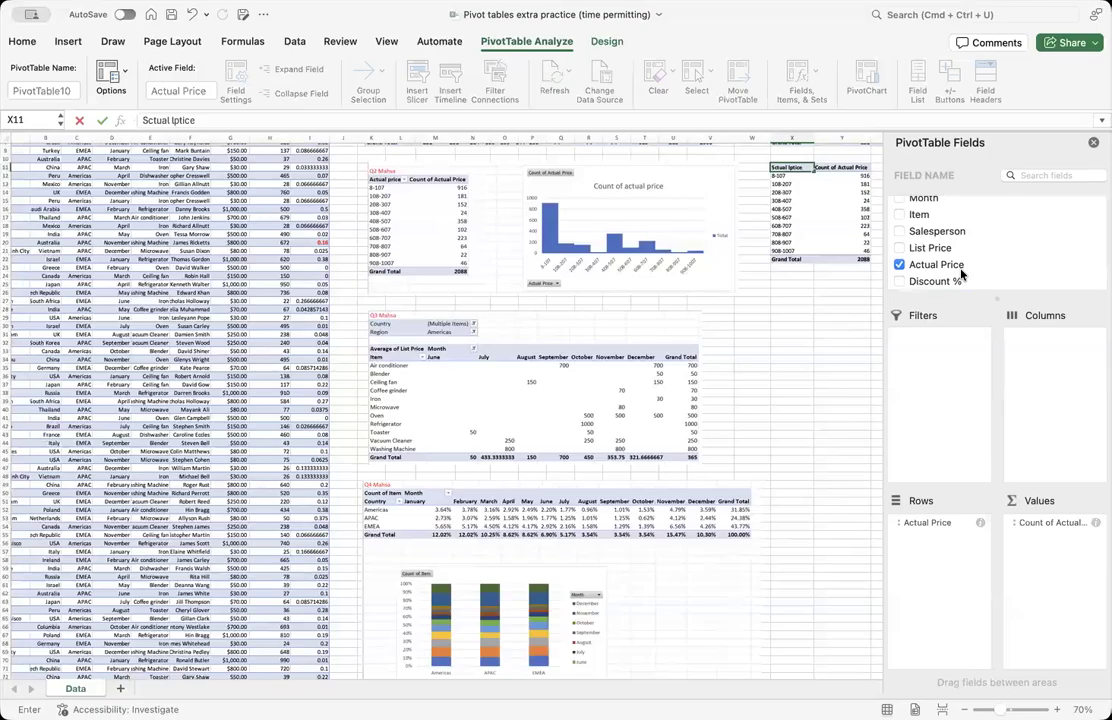
pyautogui.moveTo(778, 274); pyautogui.dragTo(812, 281)
pyautogui.click(792, 384)
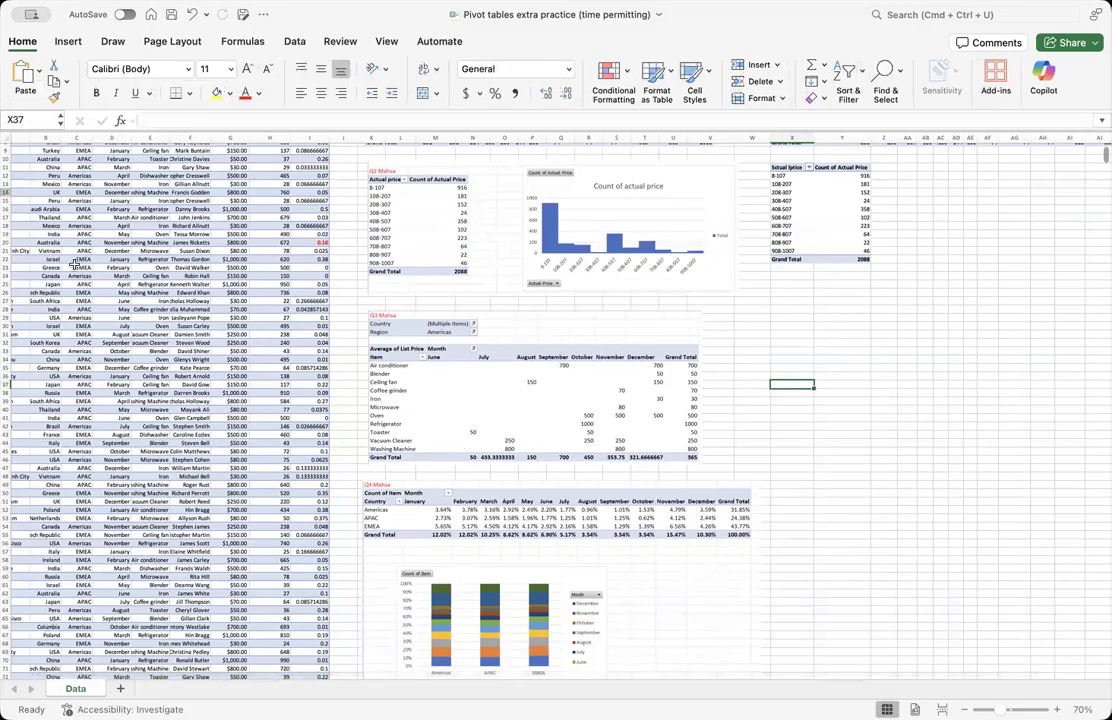
pyautogui.click(121, 311)
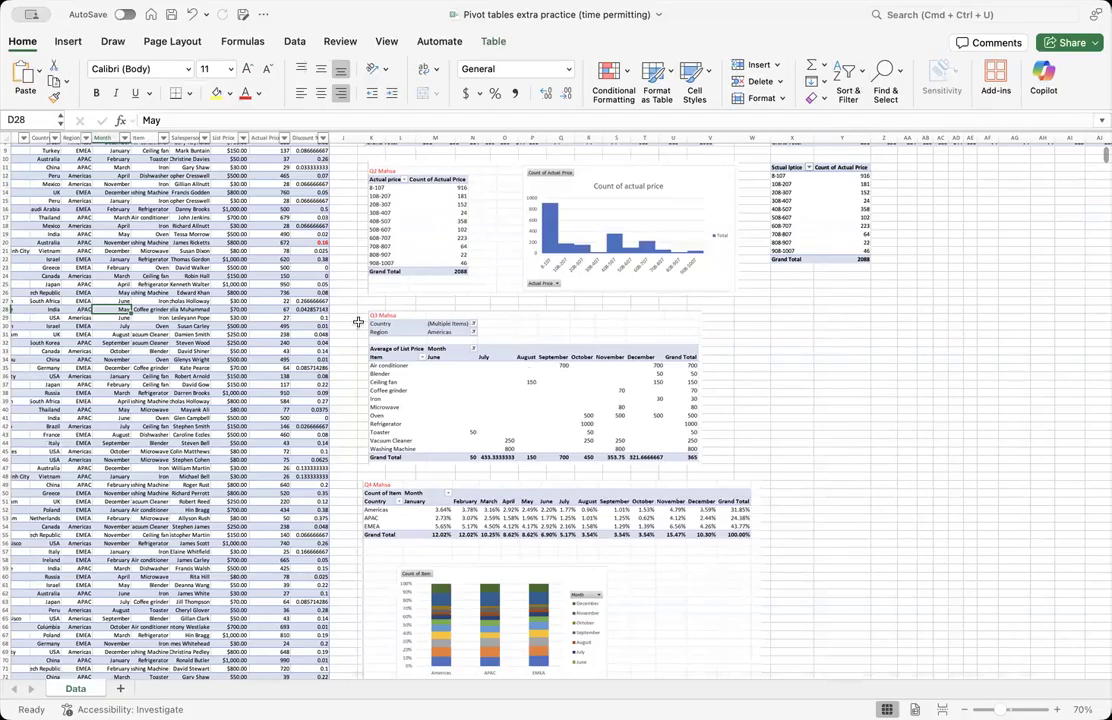
pyautogui.click(64, 42)
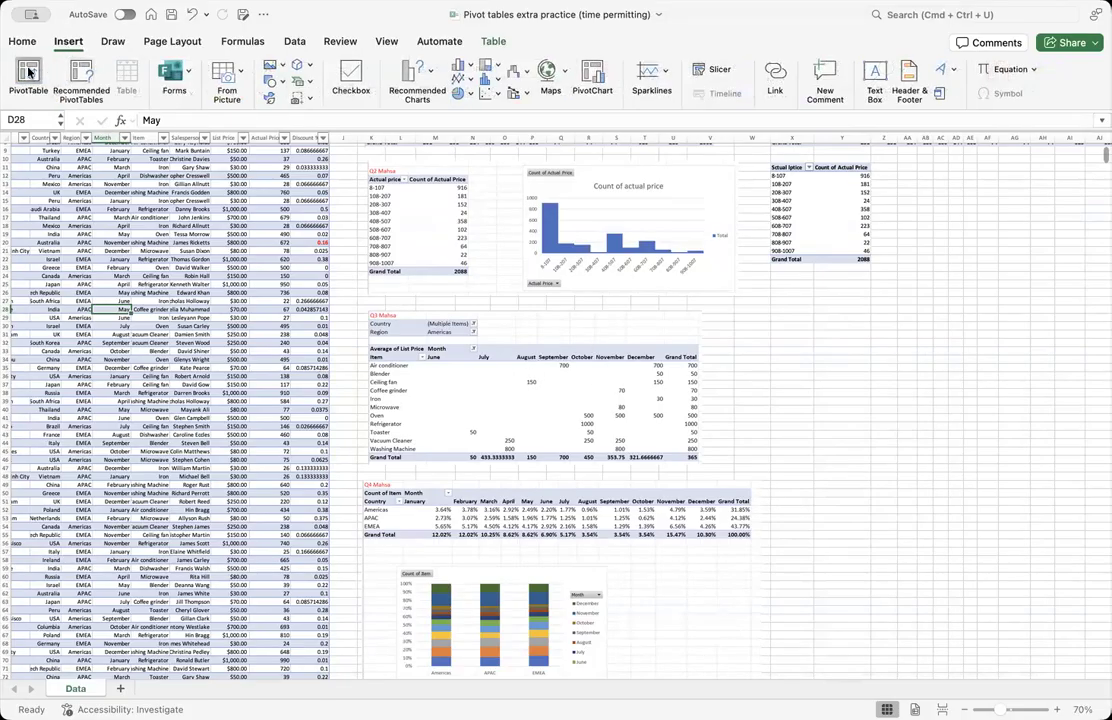
pyautogui.click(29, 72)
pyautogui.click(523, 316)
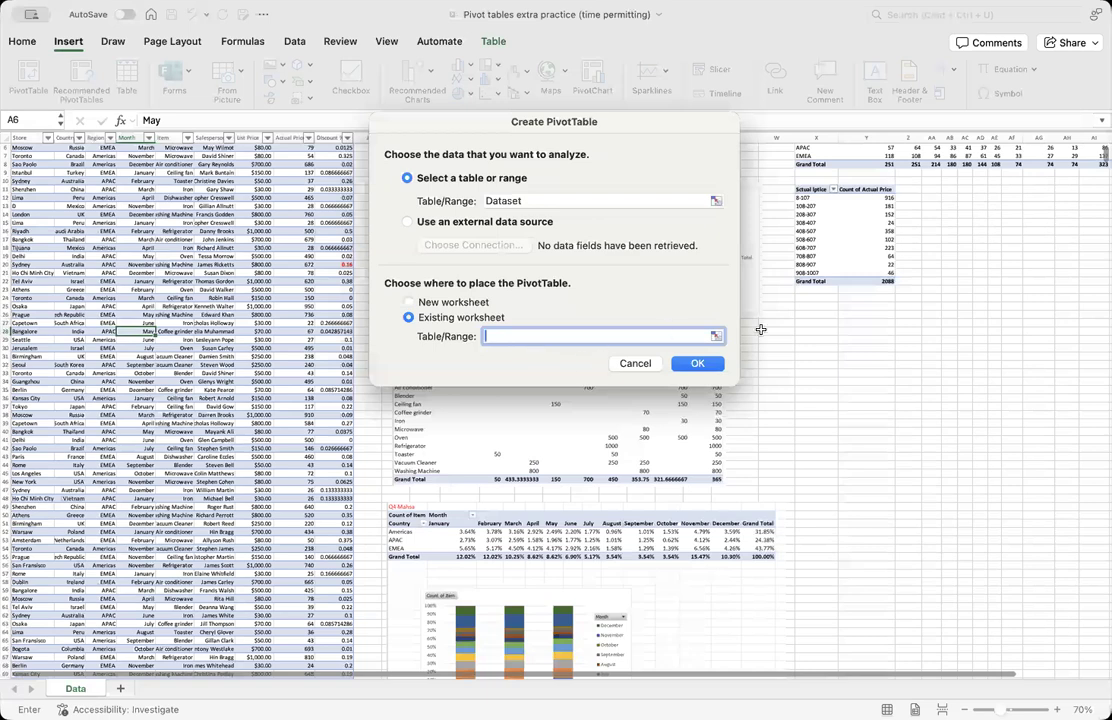
pyautogui.click(806, 328)
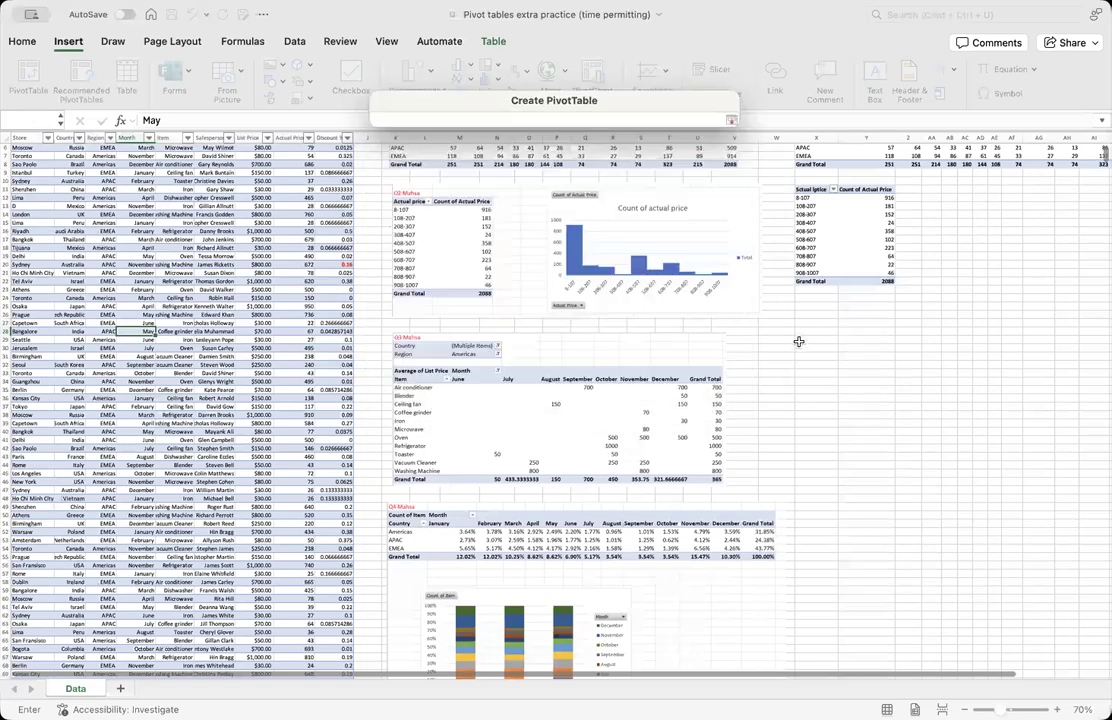
pyautogui.click(800, 342)
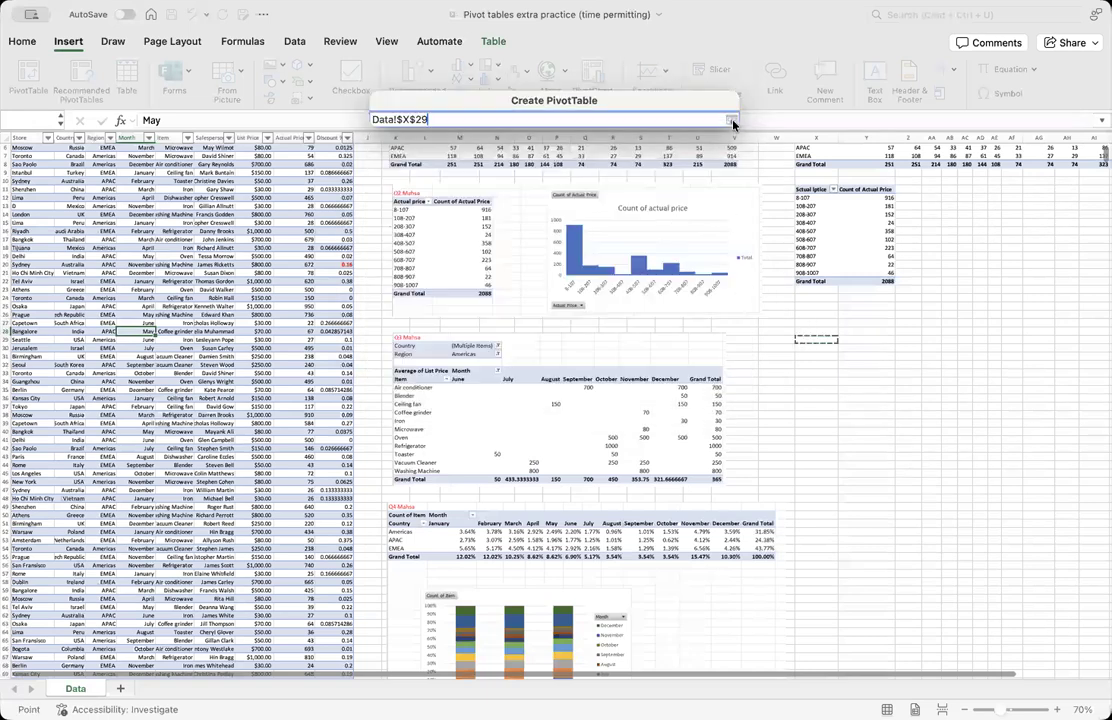
pyautogui.press('Escape')
# Insert a PivotChart based on the grouped Actual Price PivotTable and move it next to that PivotTable
pyautogui.click(827, 259)
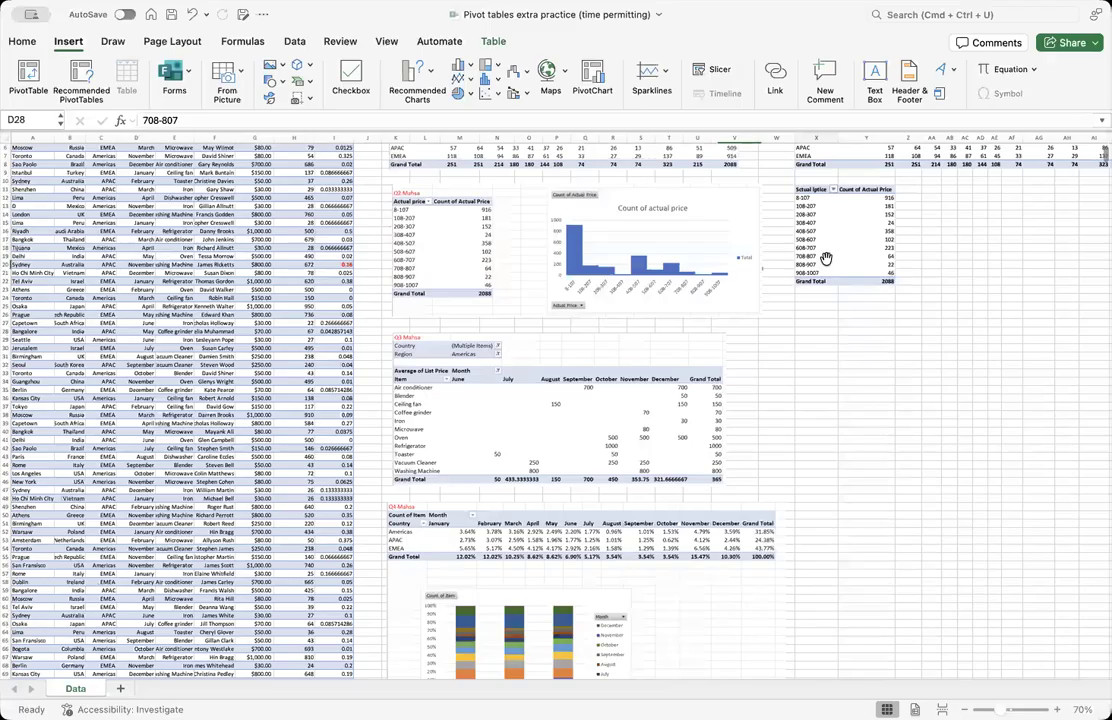
pyautogui.click(838, 305)
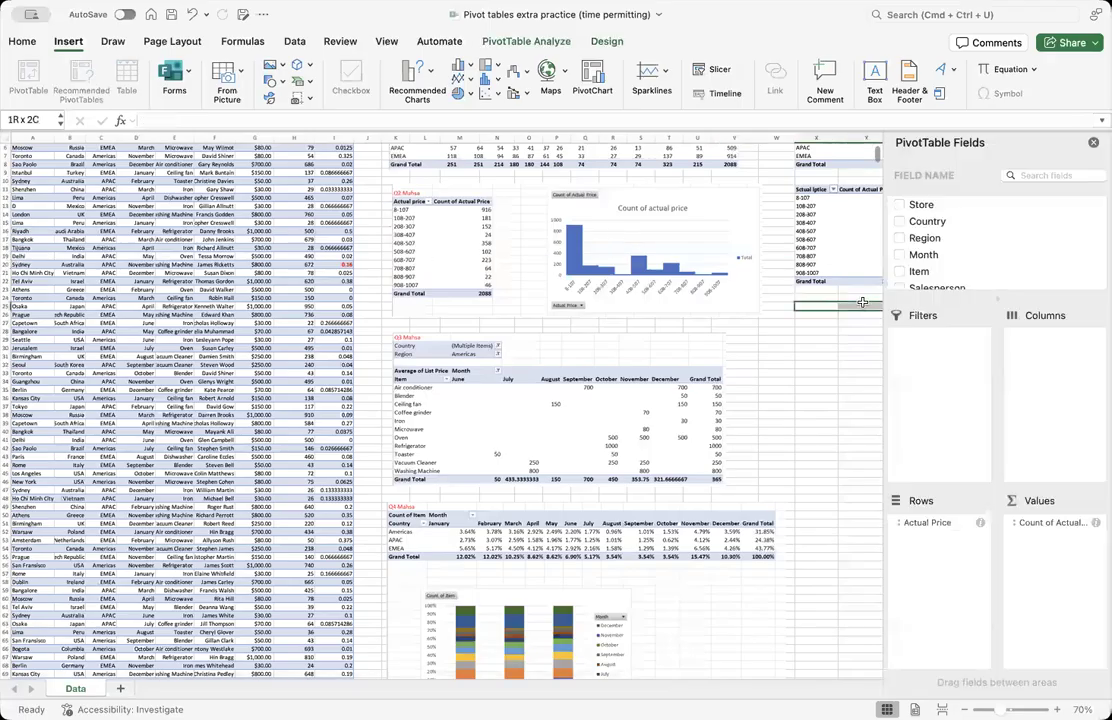
pyautogui.click(758, 256)
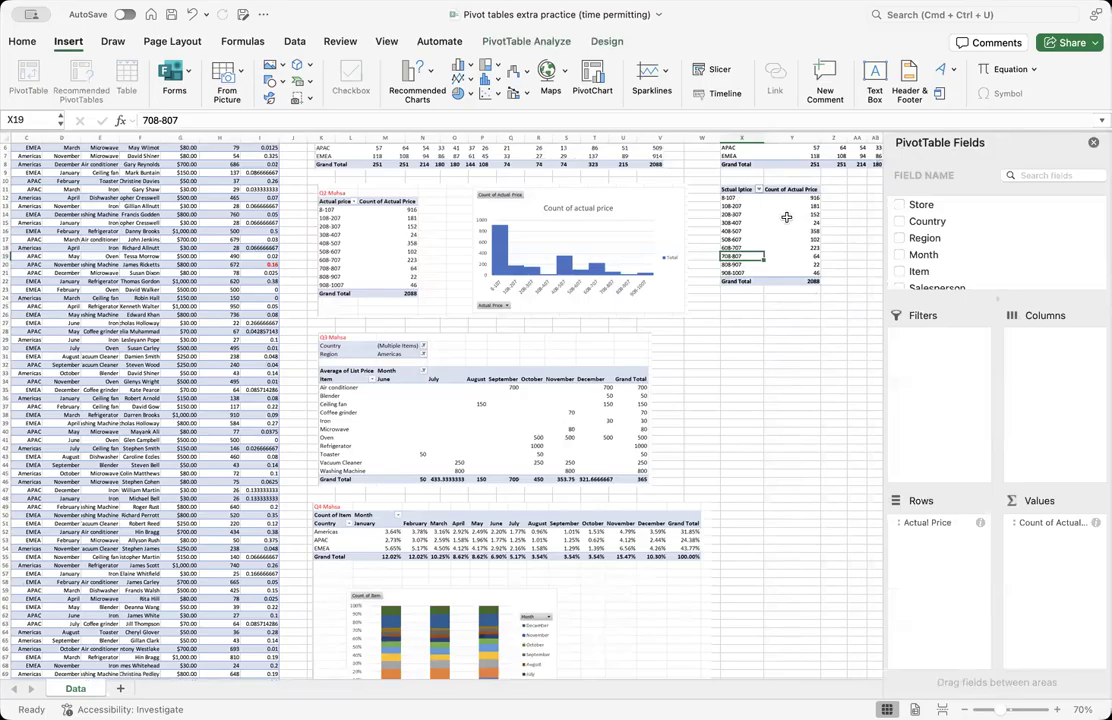
pyautogui.click(788, 222)
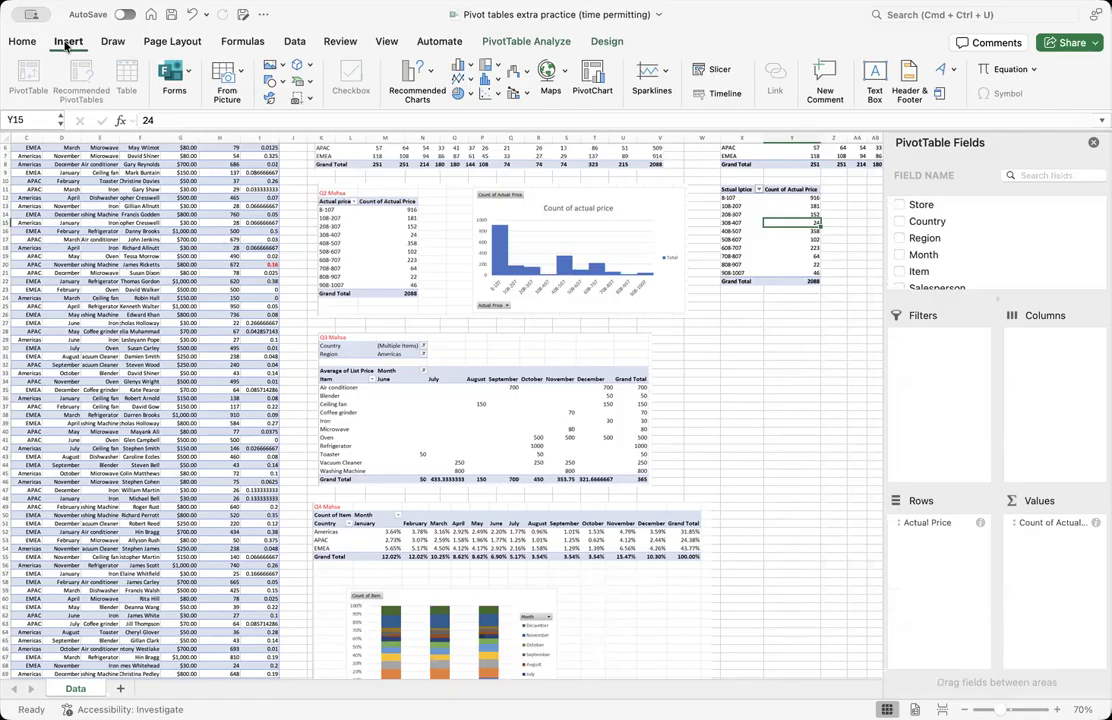
pyautogui.click(527, 41)
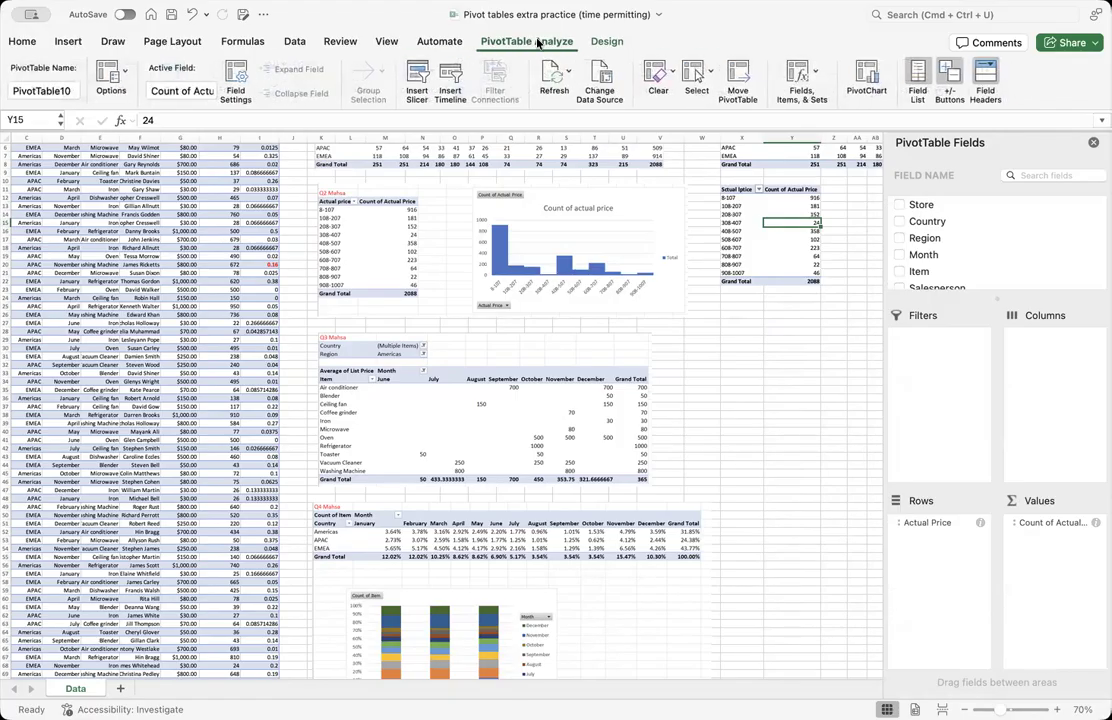
pyautogui.click(873, 71)
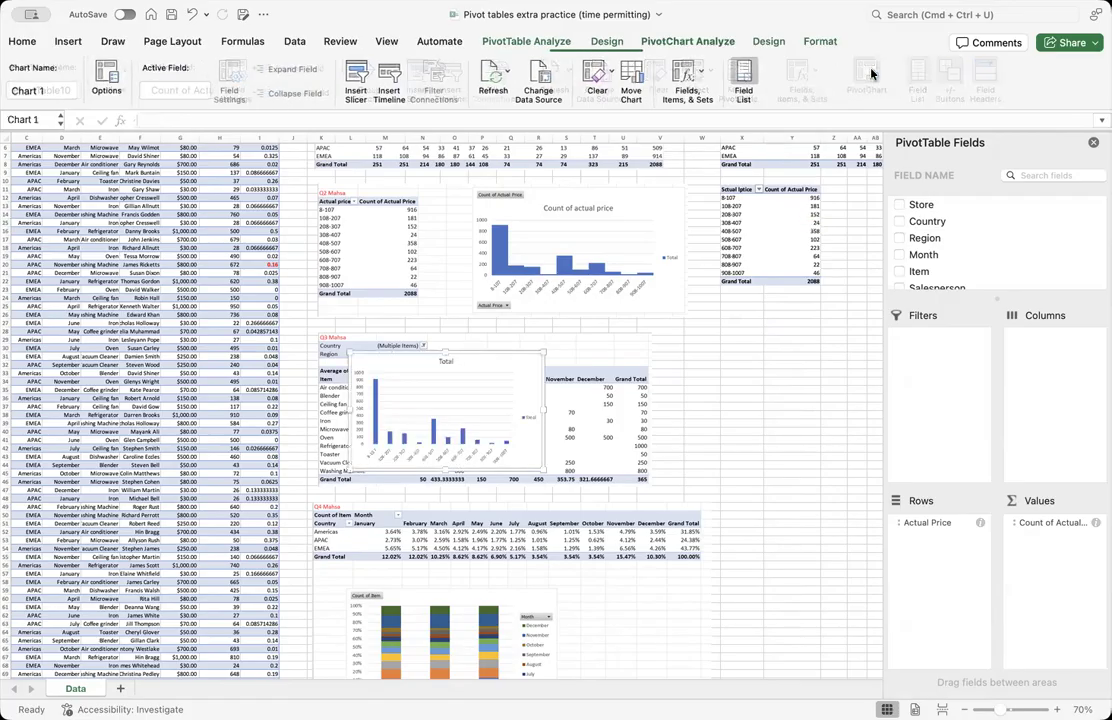
pyautogui.moveTo(508, 358); pyautogui.dragTo(983, 218)
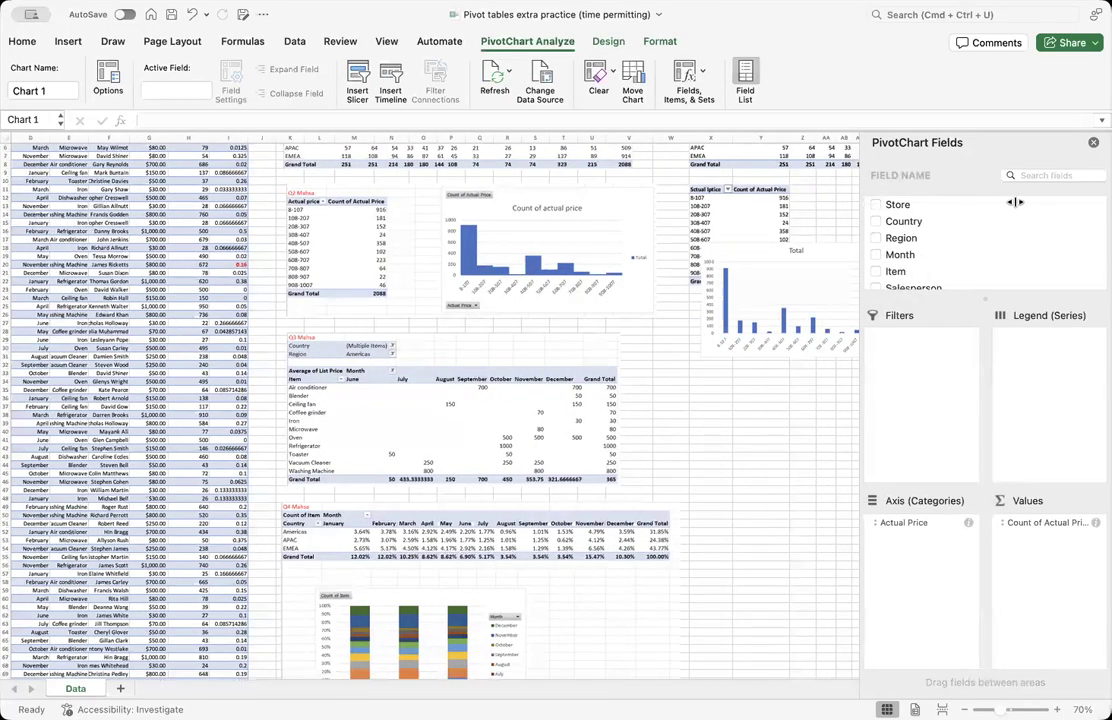
# Move the new PivotChart beside the grouped Actual Price PivotTable so that it no longer covers the table's values
pyautogui.click(779, 400)
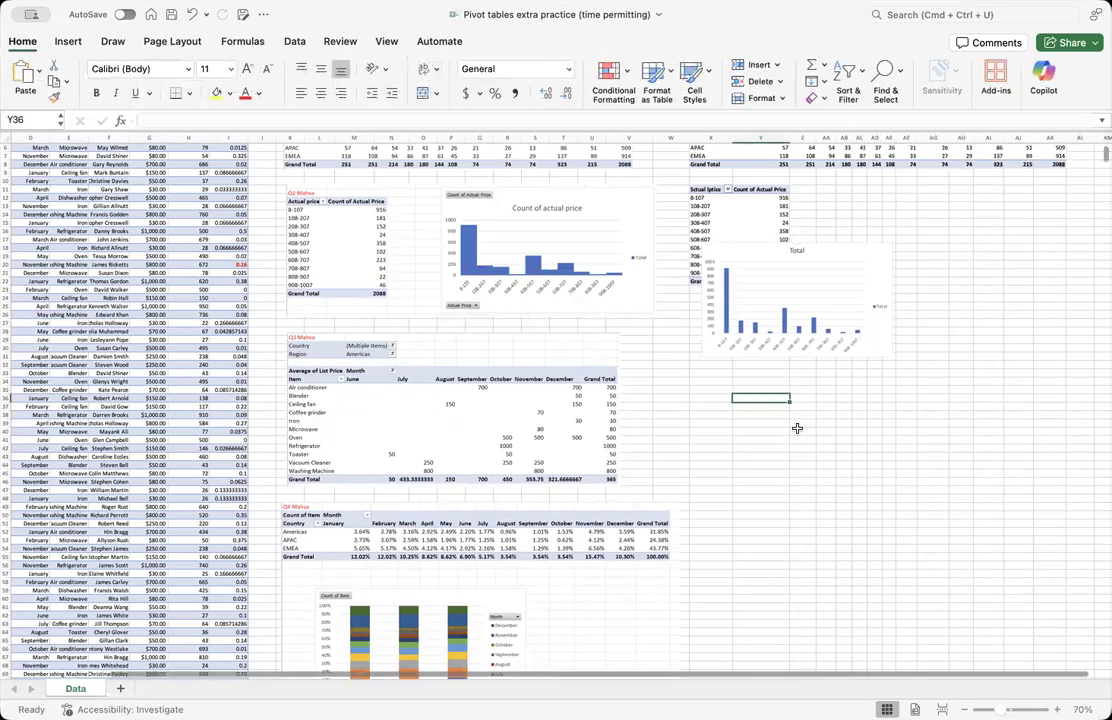
pyautogui.hscroll(5, 779, 410)
pyautogui.moveTo(690, 253); pyautogui.dragTo(791, 193)
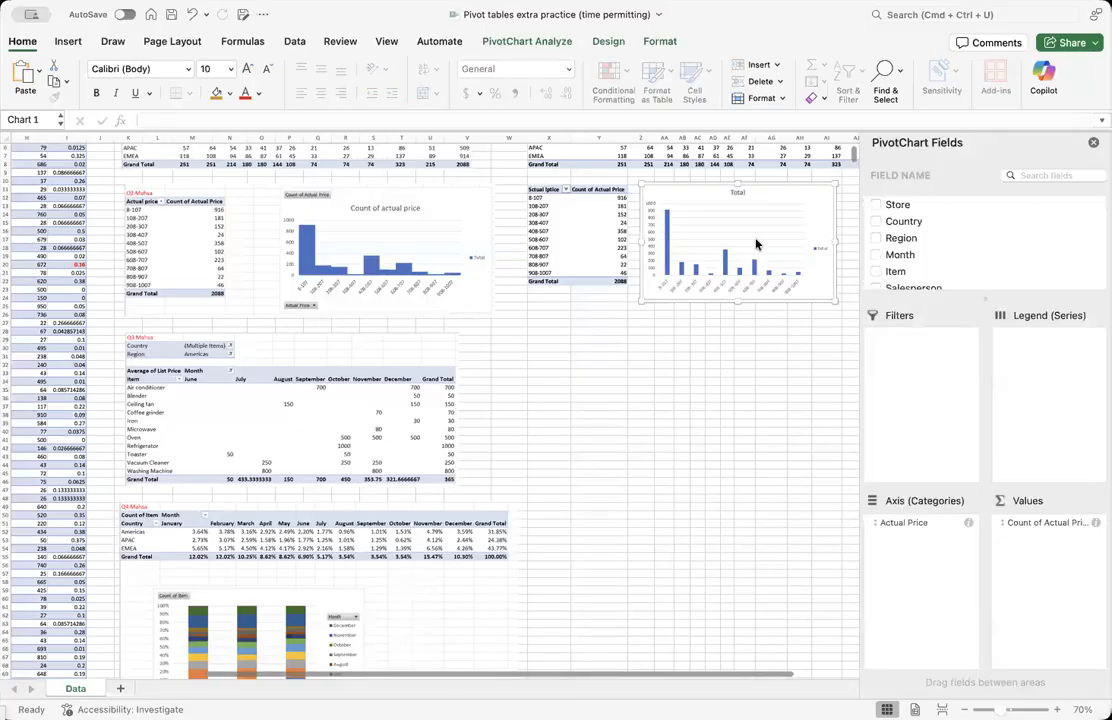
# Set the gap width of the new PivotChart's columns to 0%
pyautogui.click(668, 235)
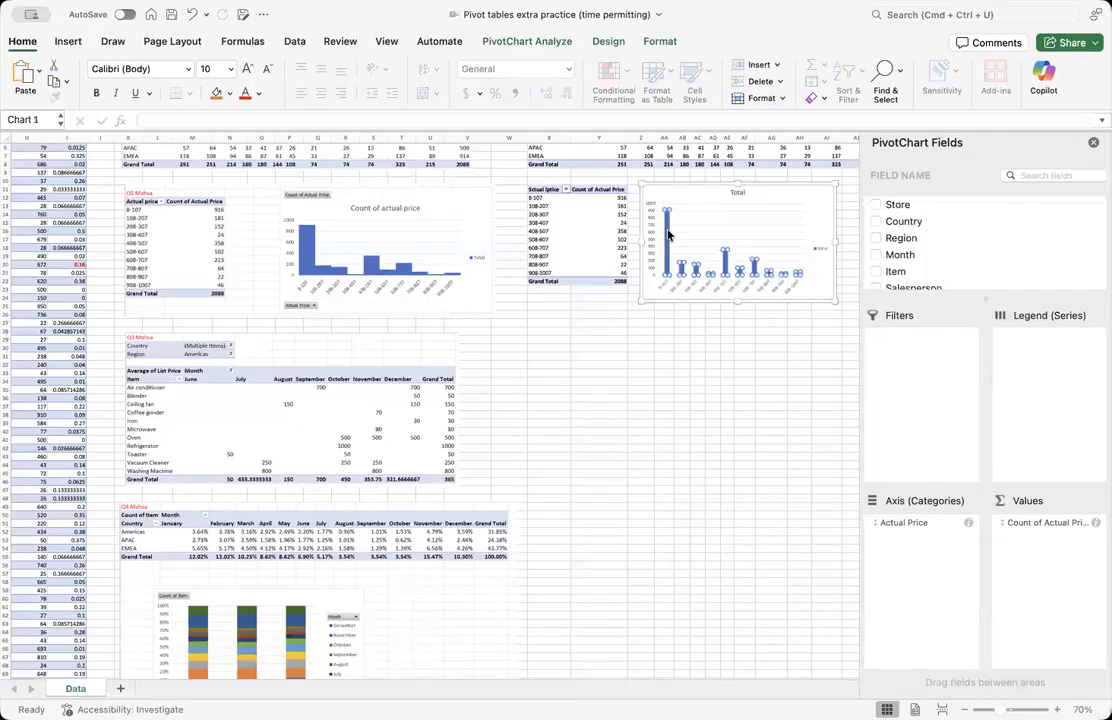
pyautogui.doubleClick(668, 235)
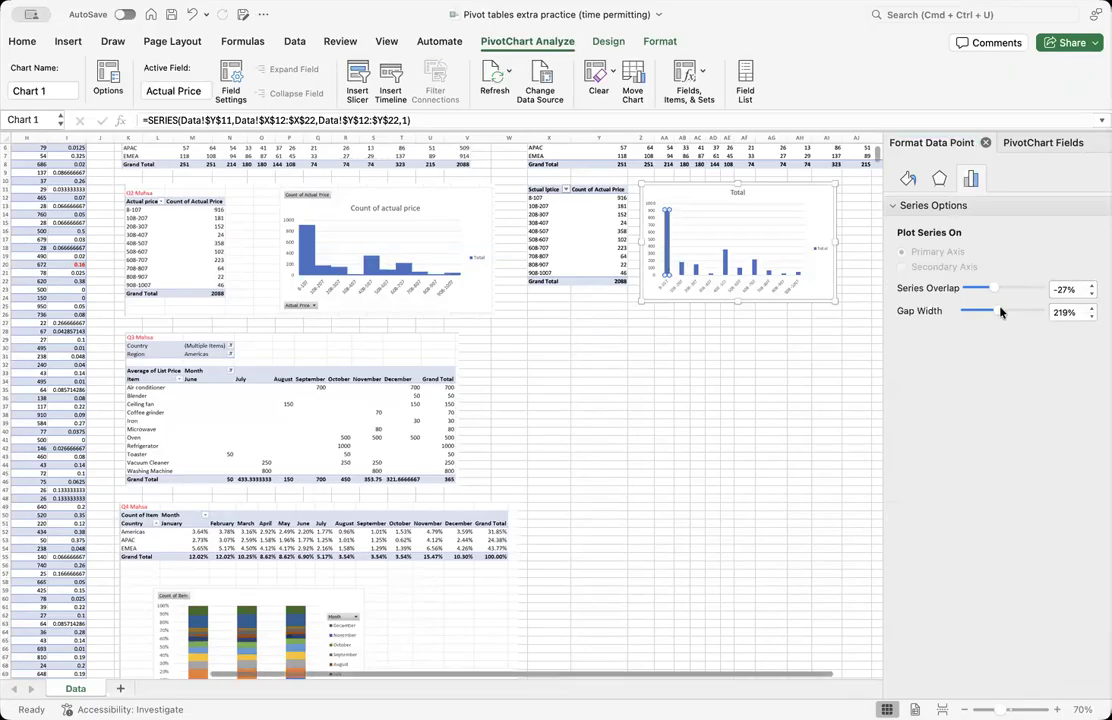
pyautogui.click(753, 305)
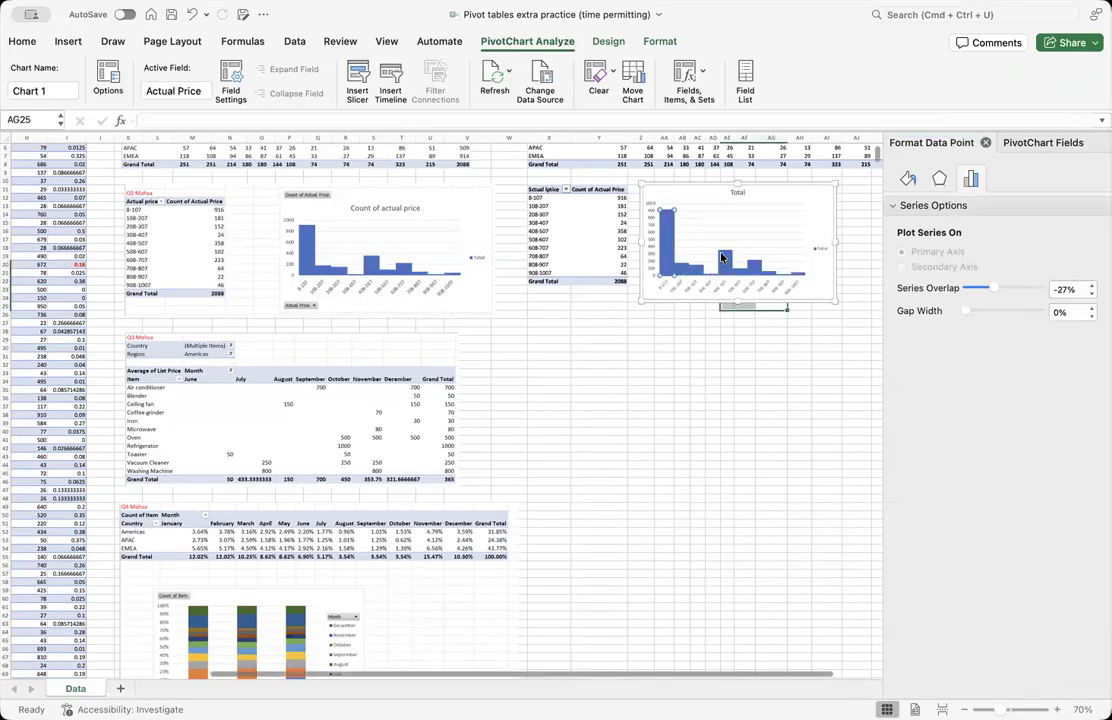
# Shift the new PivotChart slightly farther away from the grouped Actual Price PivotTable
pyautogui.click(800, 193)
pyautogui.moveTo(789, 196); pyautogui.dragTo(823, 191)
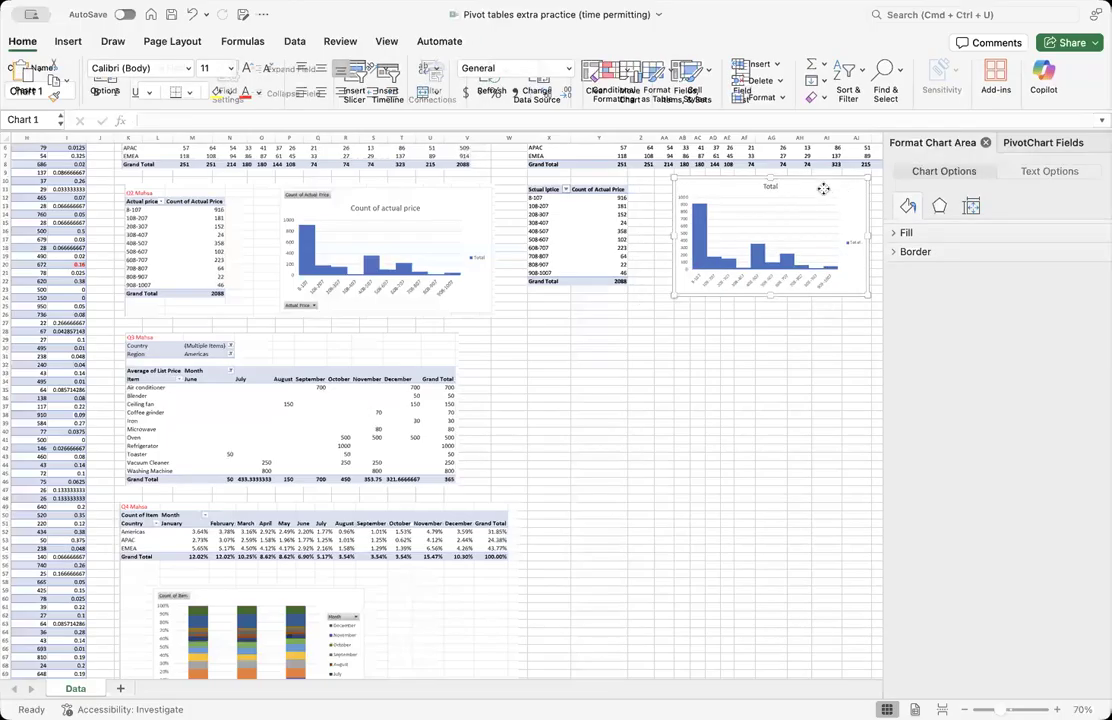
pyautogui.click(321, 309)
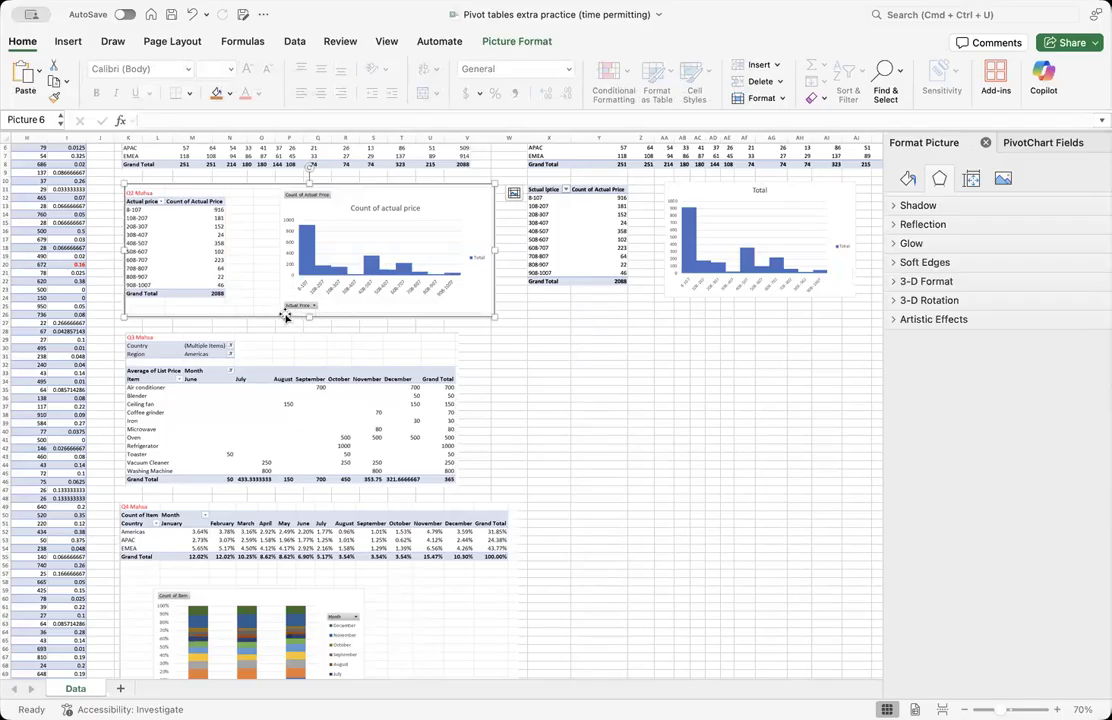
pyautogui.click(738, 190)
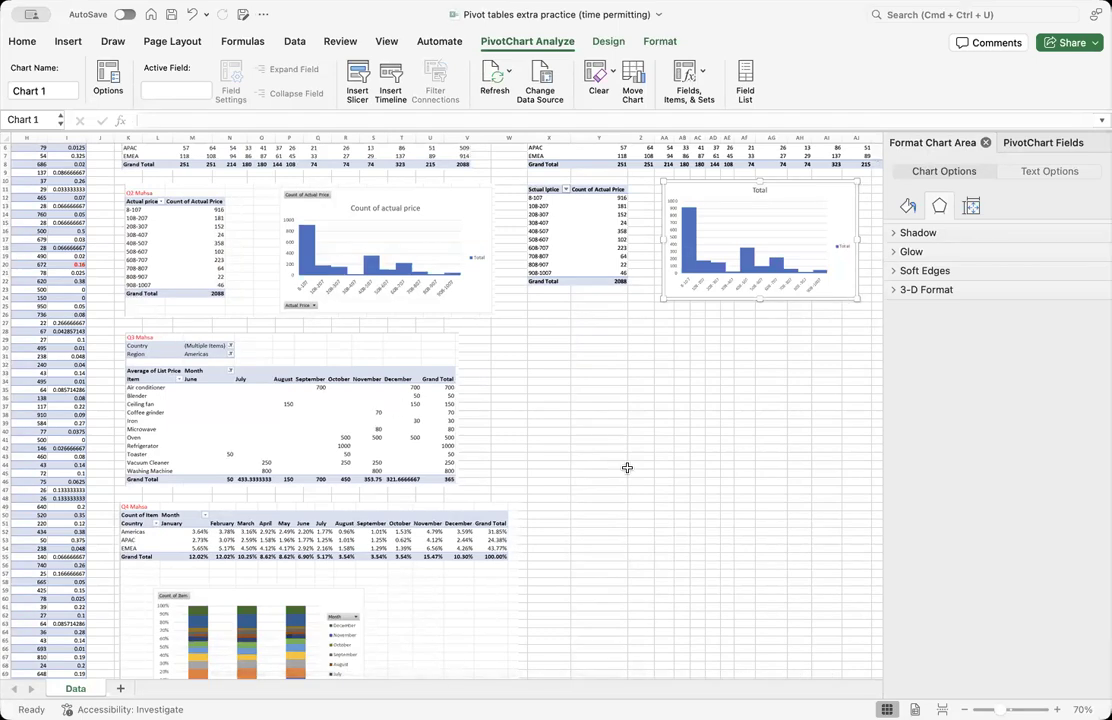
# Create a PivotTable from the sales data on the existing Data sheet at cell X29
pyautogui.hscroll(-1, 851, 581)
pyautogui.scroll(1, 835, 375)
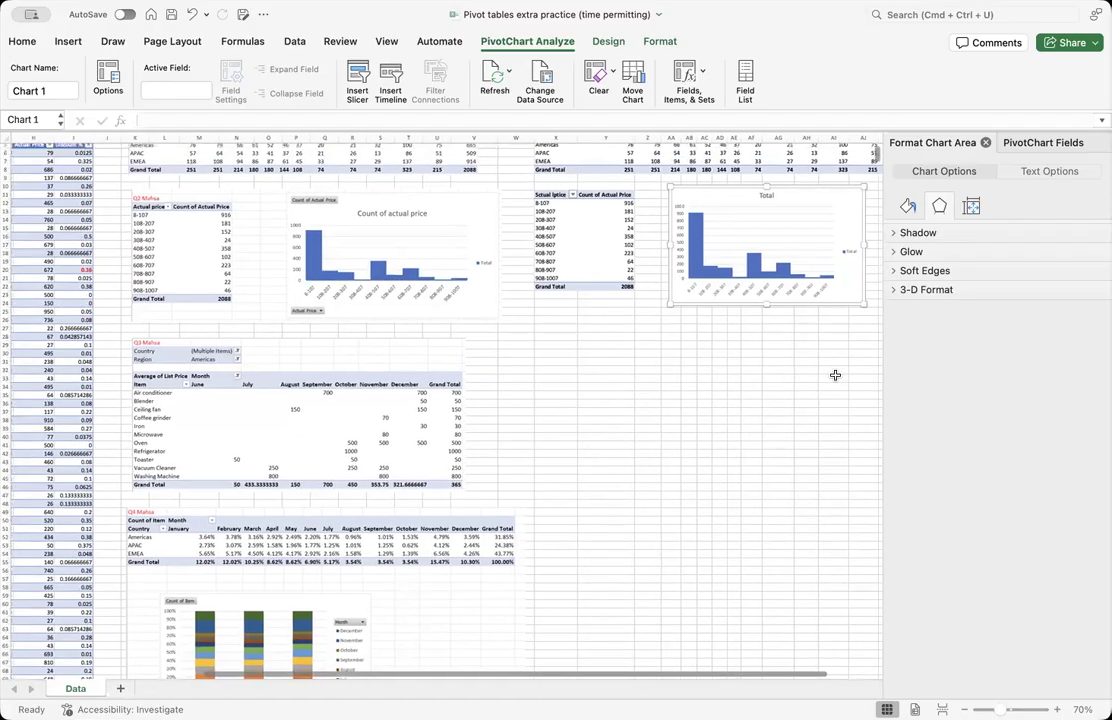
pyautogui.hscroll(-3, 835, 375)
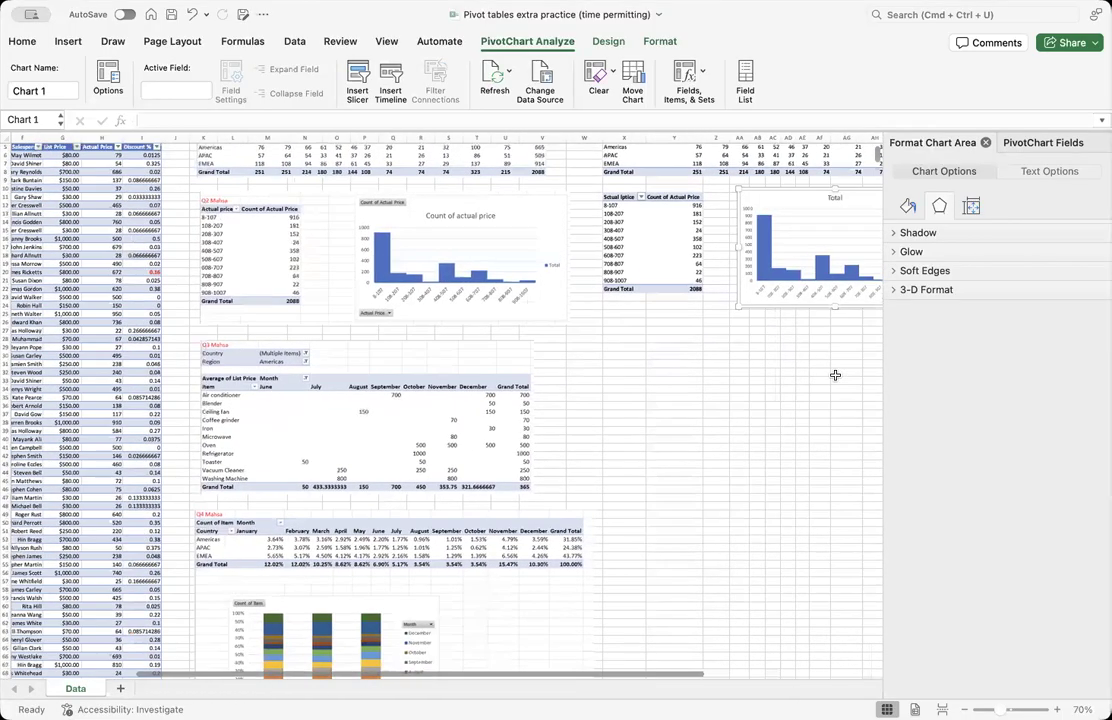
pyautogui.hscroll(3, 835, 375)
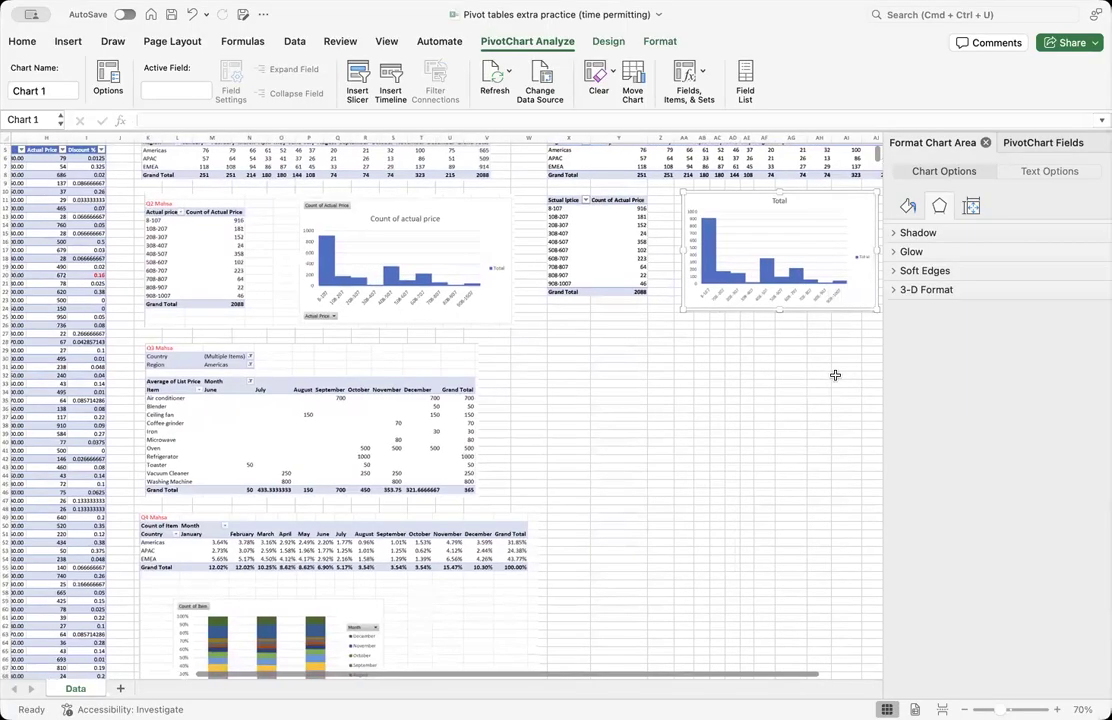
pyautogui.click(290, 398)
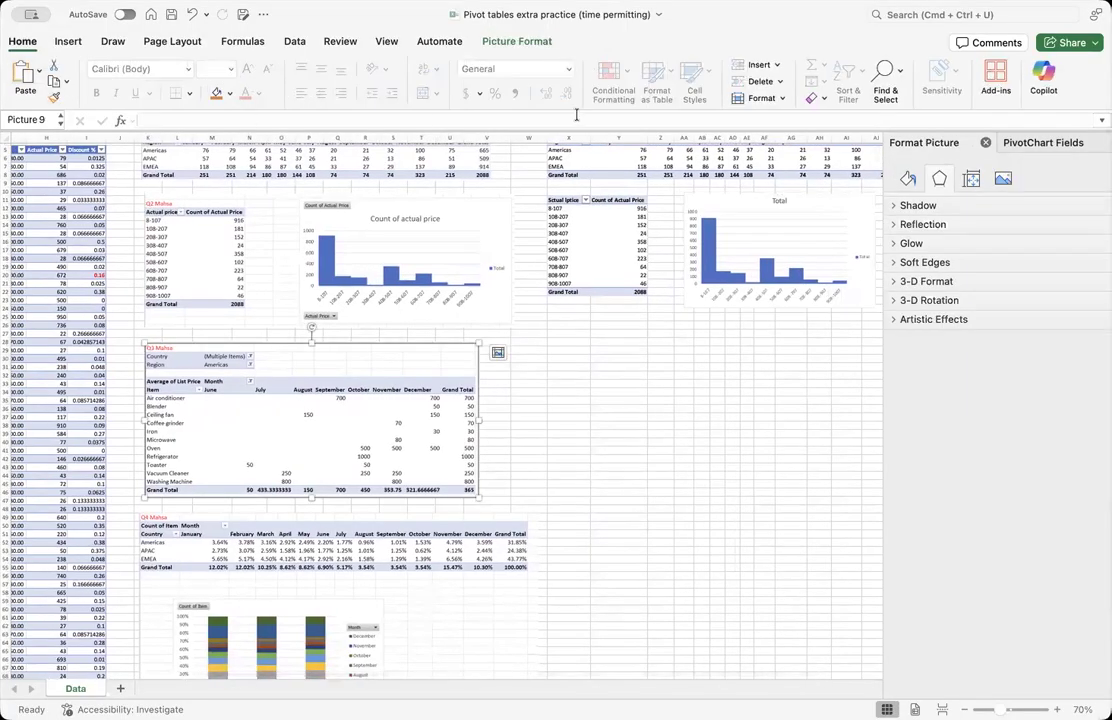
pyautogui.click(67, 41)
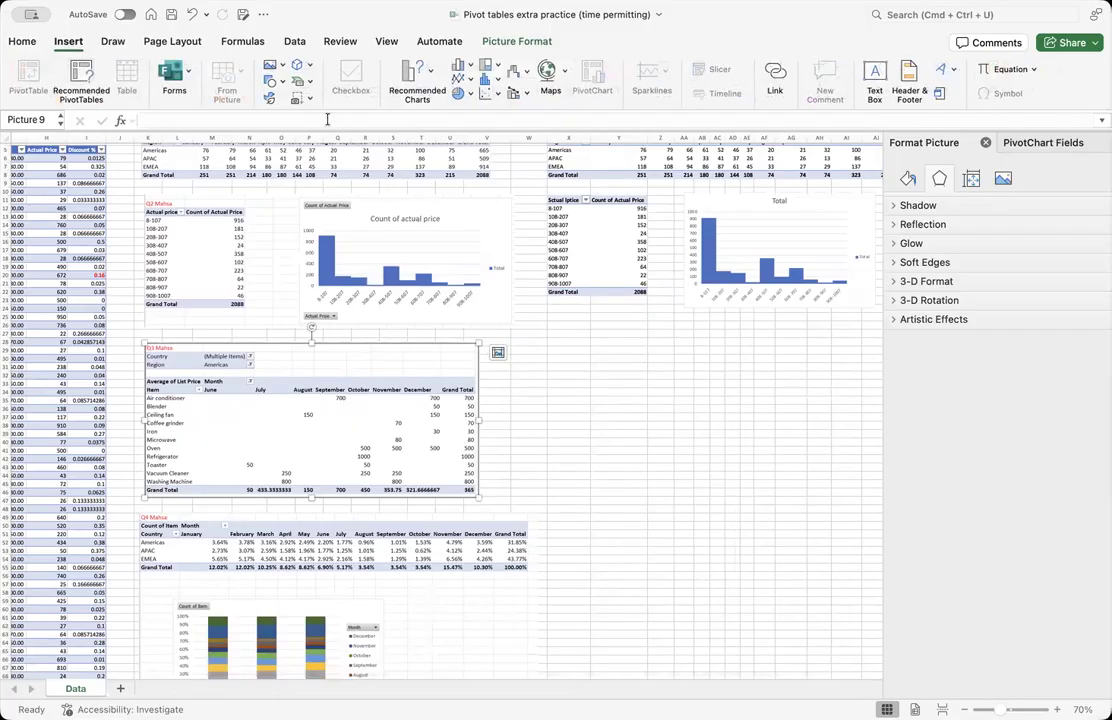
pyautogui.click(80, 358)
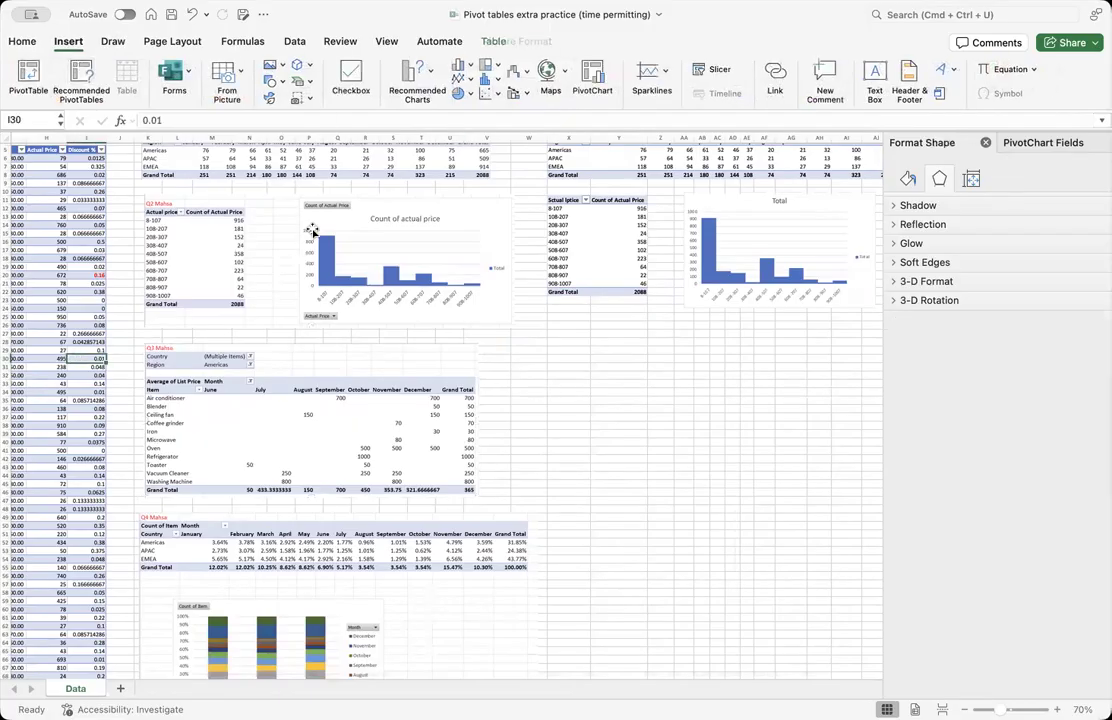
pyautogui.click(38, 70)
pyautogui.click(480, 318)
pyautogui.click(716, 336)
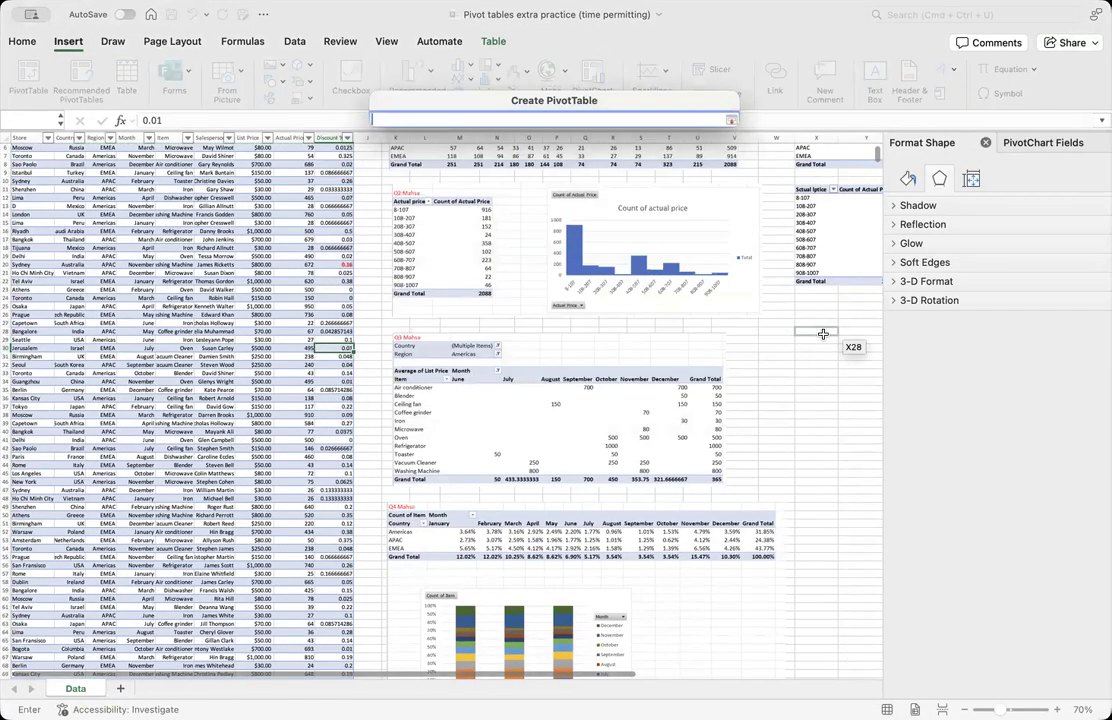
pyautogui.click(822, 338)
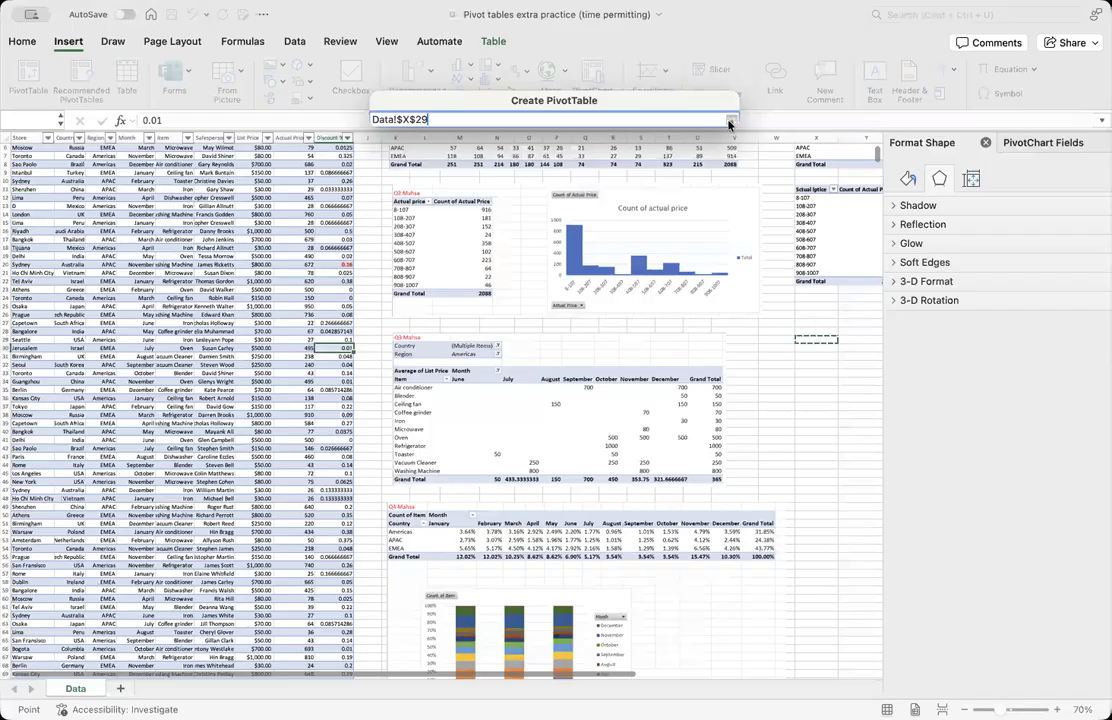
pyautogui.click(692, 368)
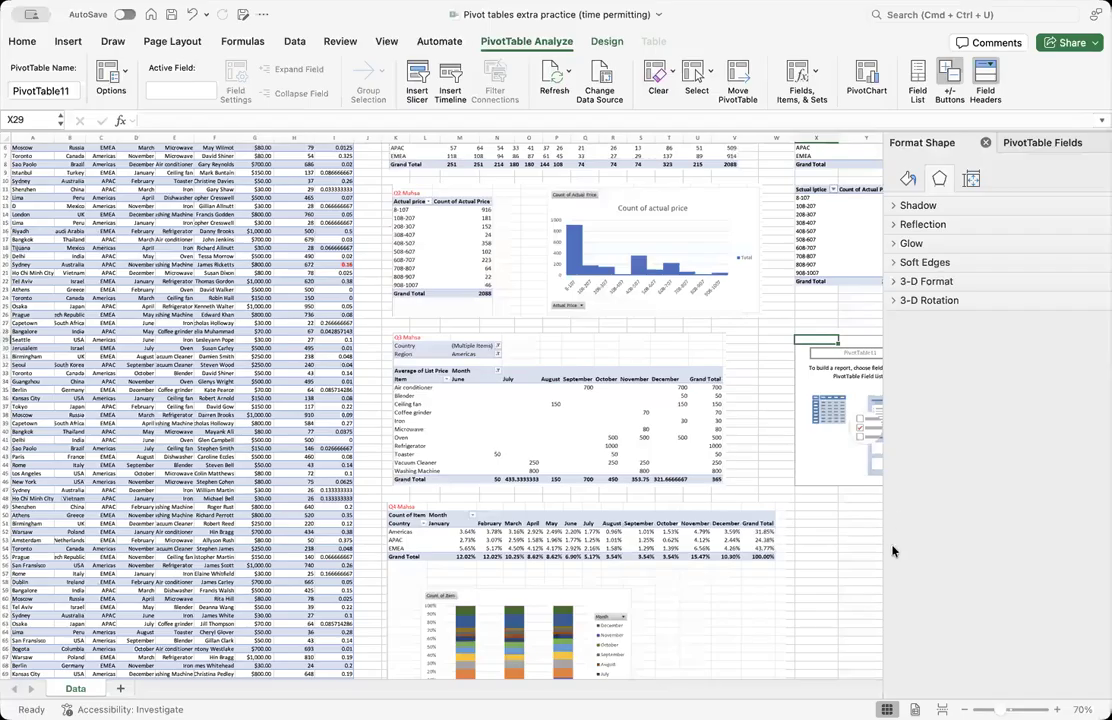
# Examine the layout of the Q3 example PivotTable, including its filters, rows, columns and values
pyautogui.click(833, 551)
pyautogui.hscroll(5, 833, 551)
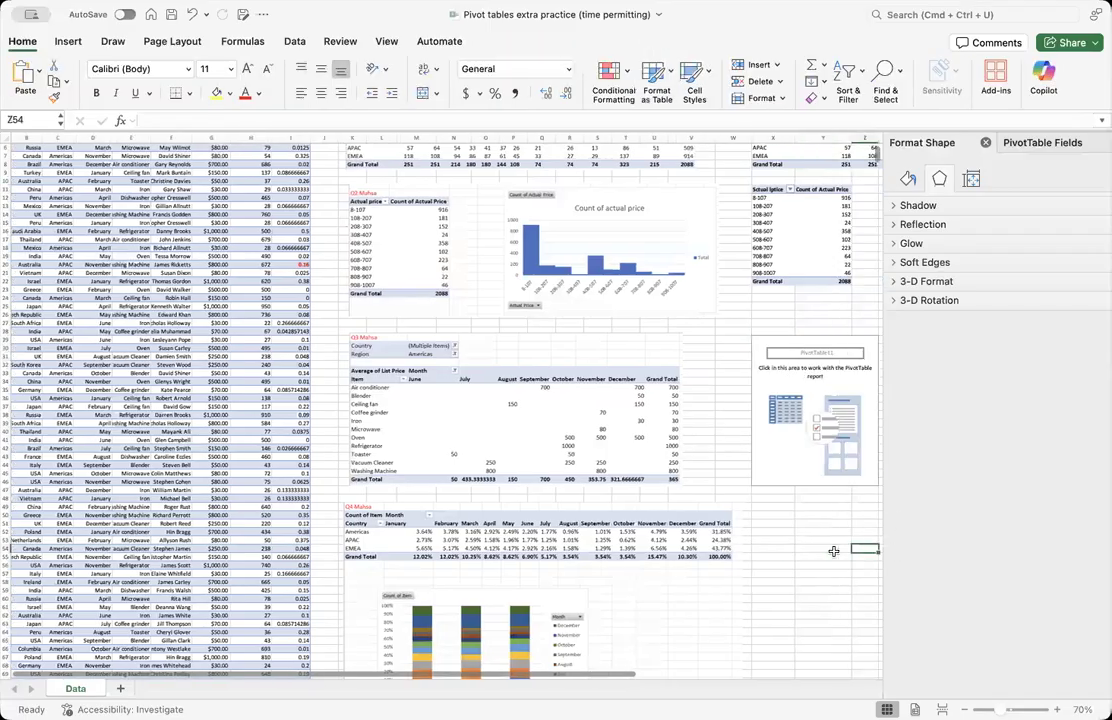
pyautogui.hscroll(3, 834, 550)
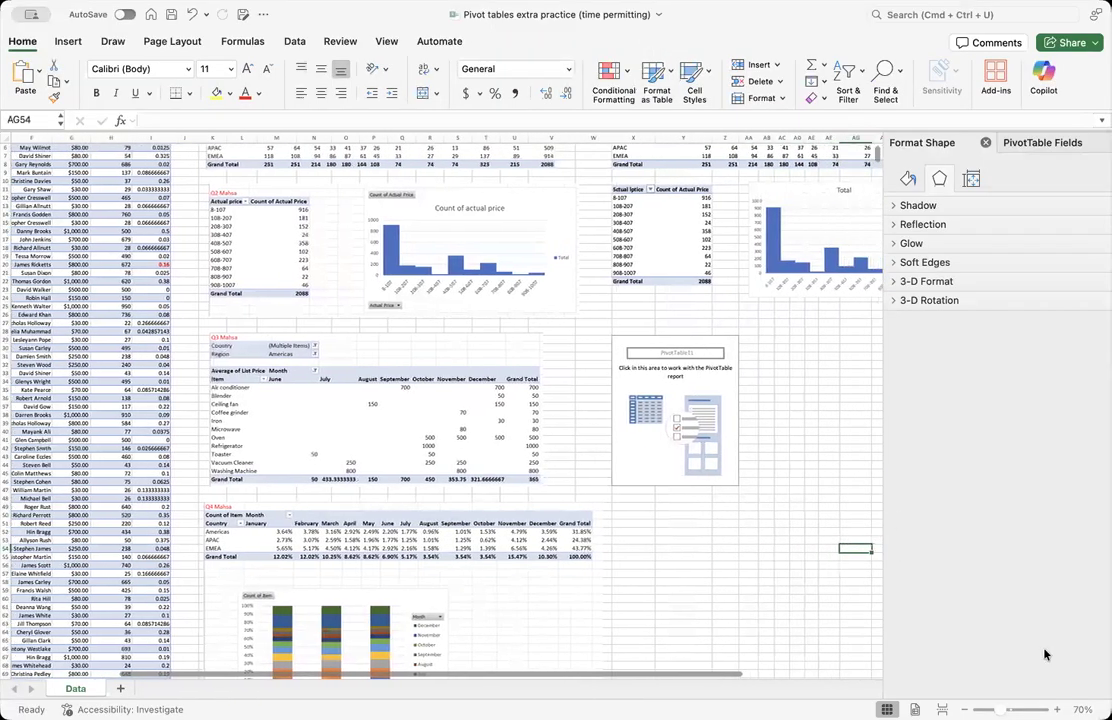
pyautogui.scroll(5, 441, 400)
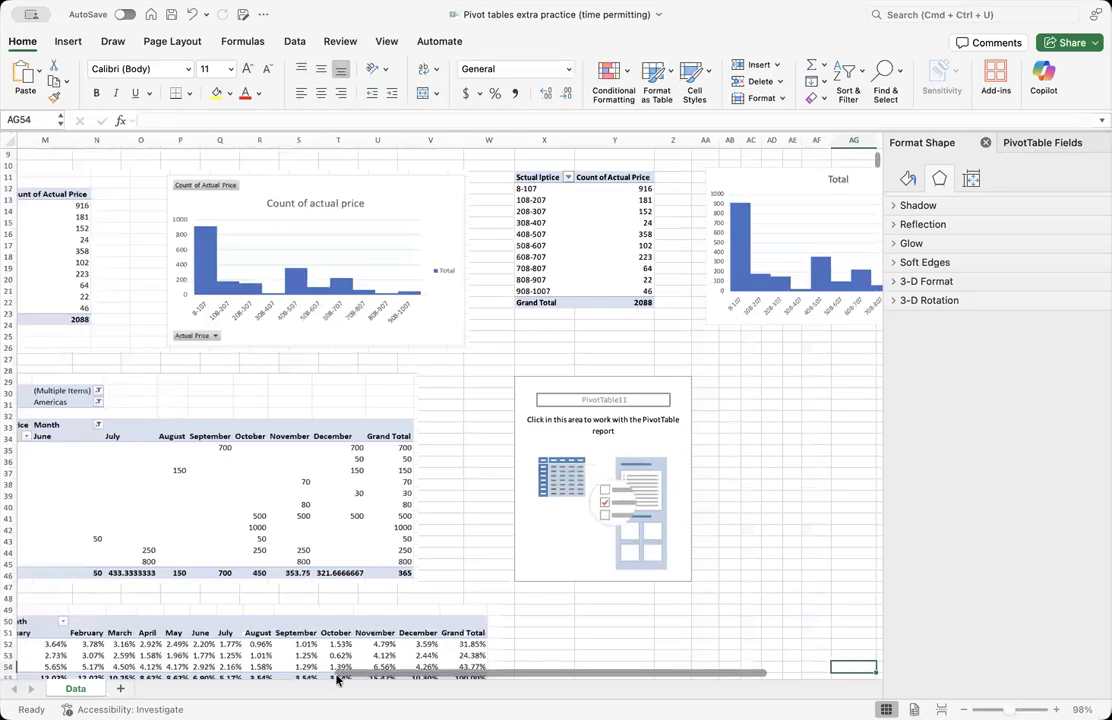
pyautogui.hscroll(-5, 347, 678)
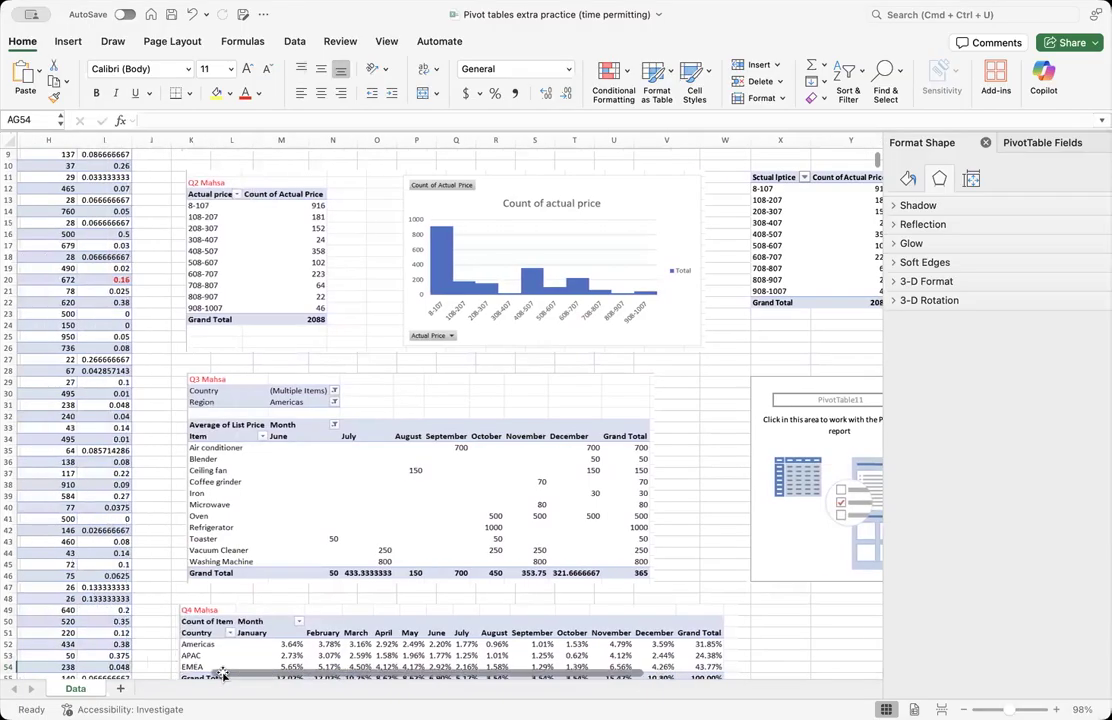
pyautogui.scroll(-2, 369, 549)
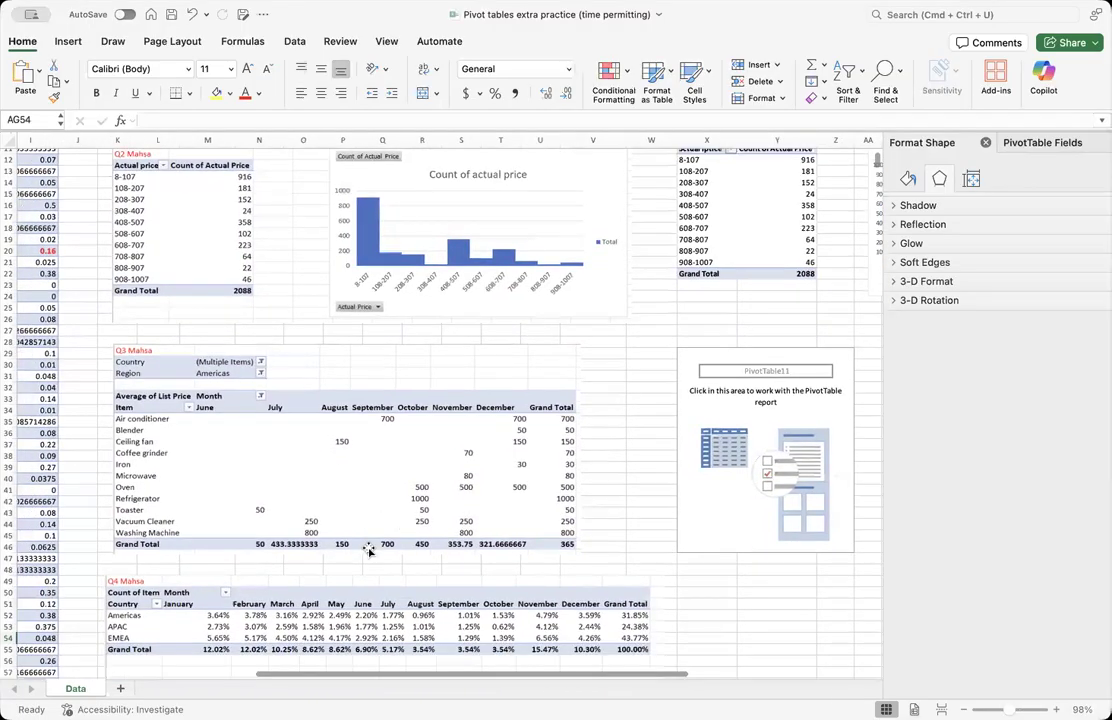
pyautogui.scroll(-3, 369, 549)
pyautogui.hscroll(1, 369, 549)
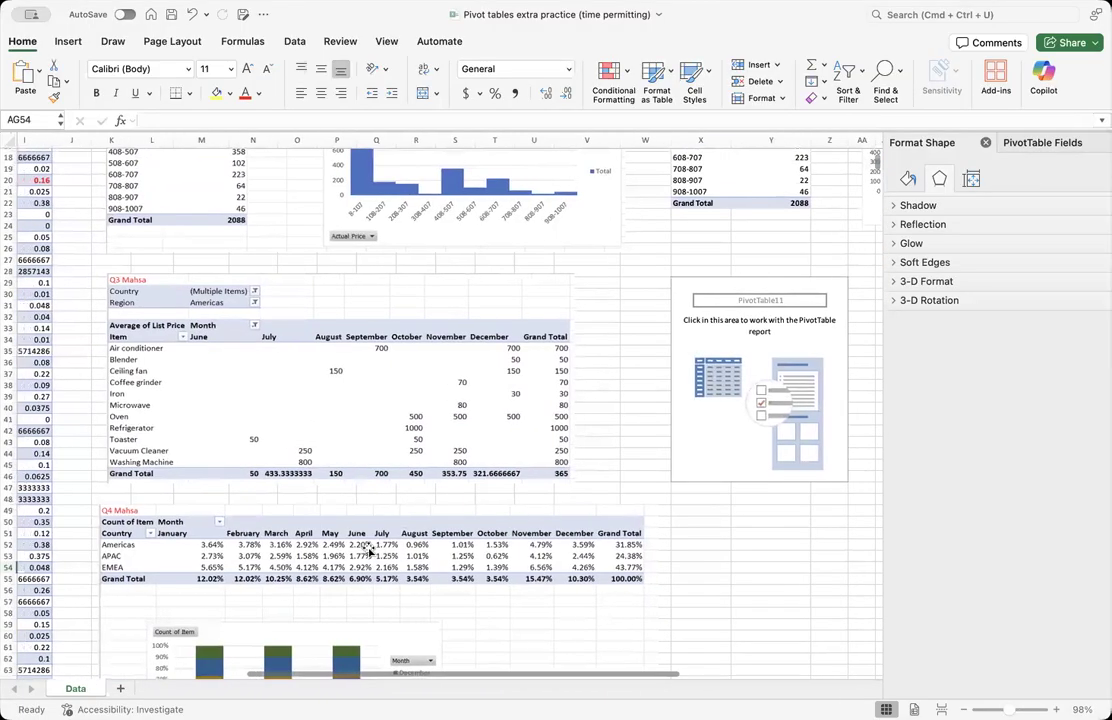
# Display the field list for the new empty PivotTable beside the Q3 example
pyautogui.click(770, 414)
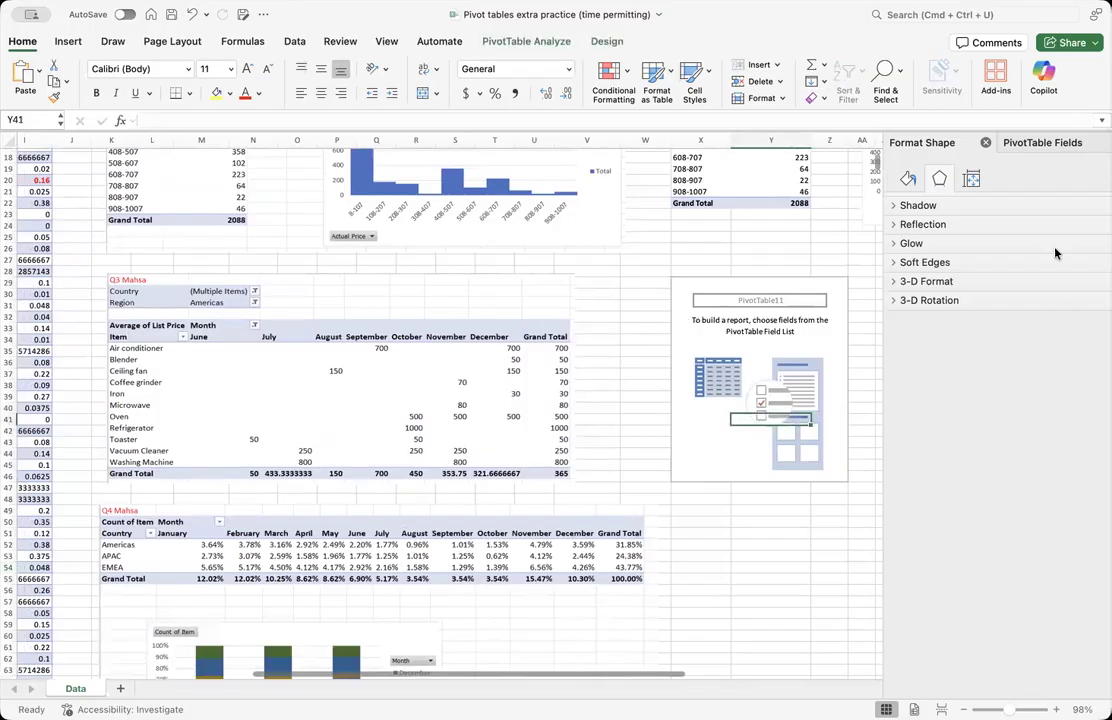
pyautogui.click(806, 358)
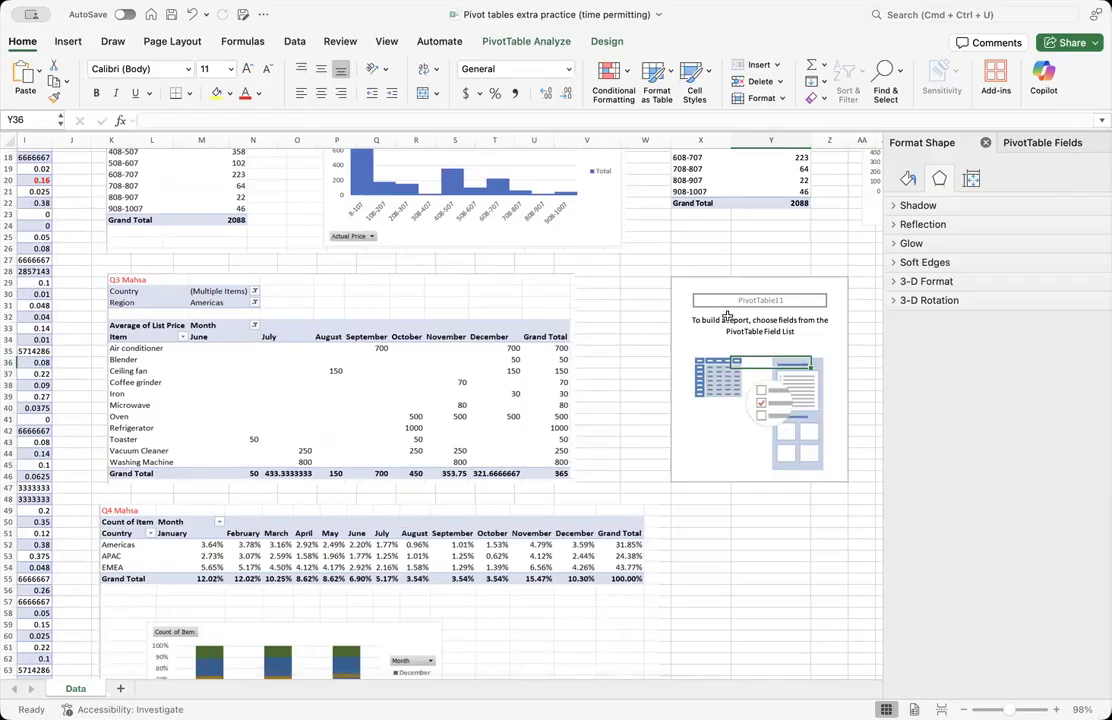
pyautogui.click(722, 406)
pyautogui.click(753, 347)
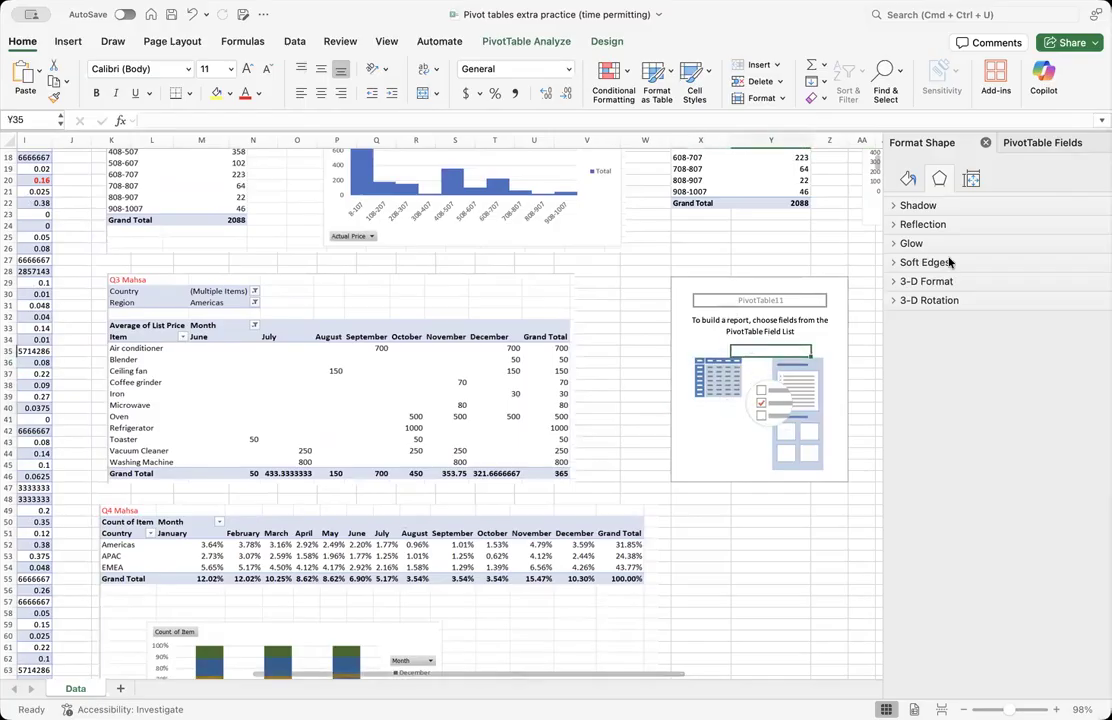
pyautogui.click(1052, 143)
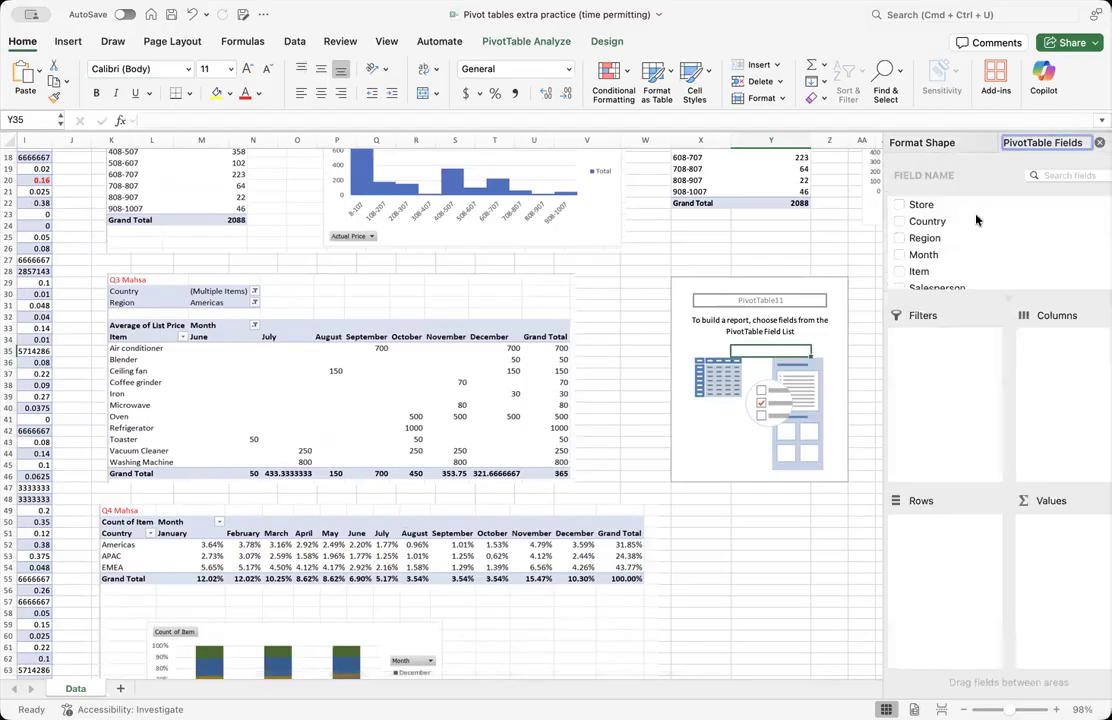
pyautogui.click(546, 42)
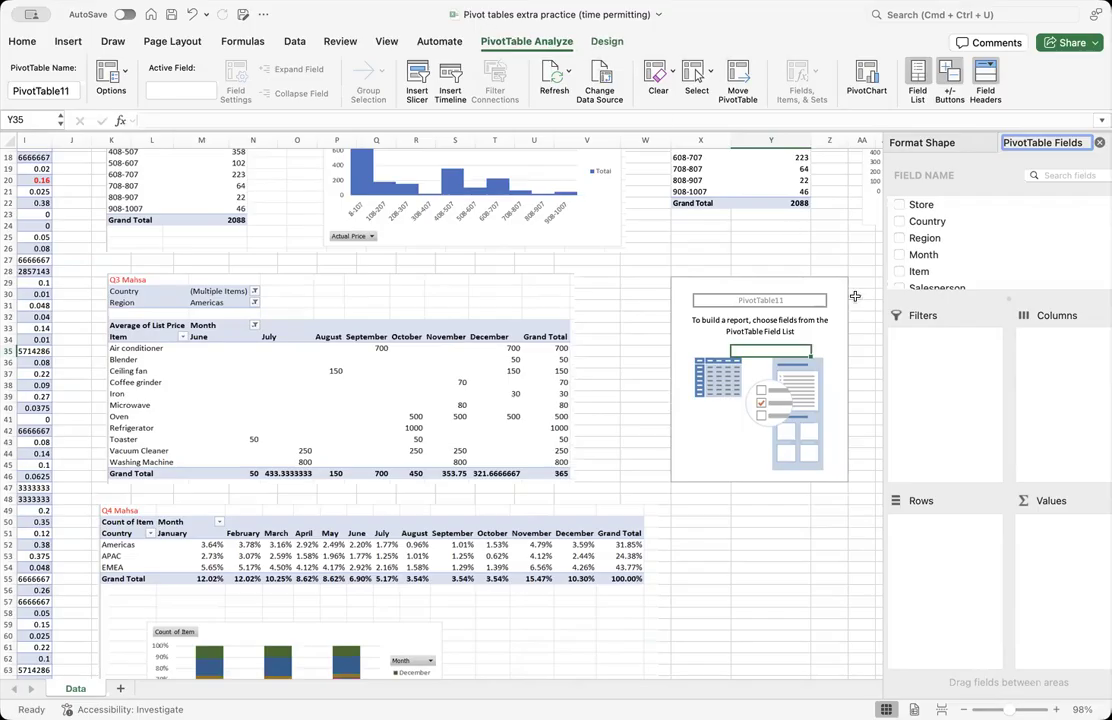
pyautogui.click(917, 77)
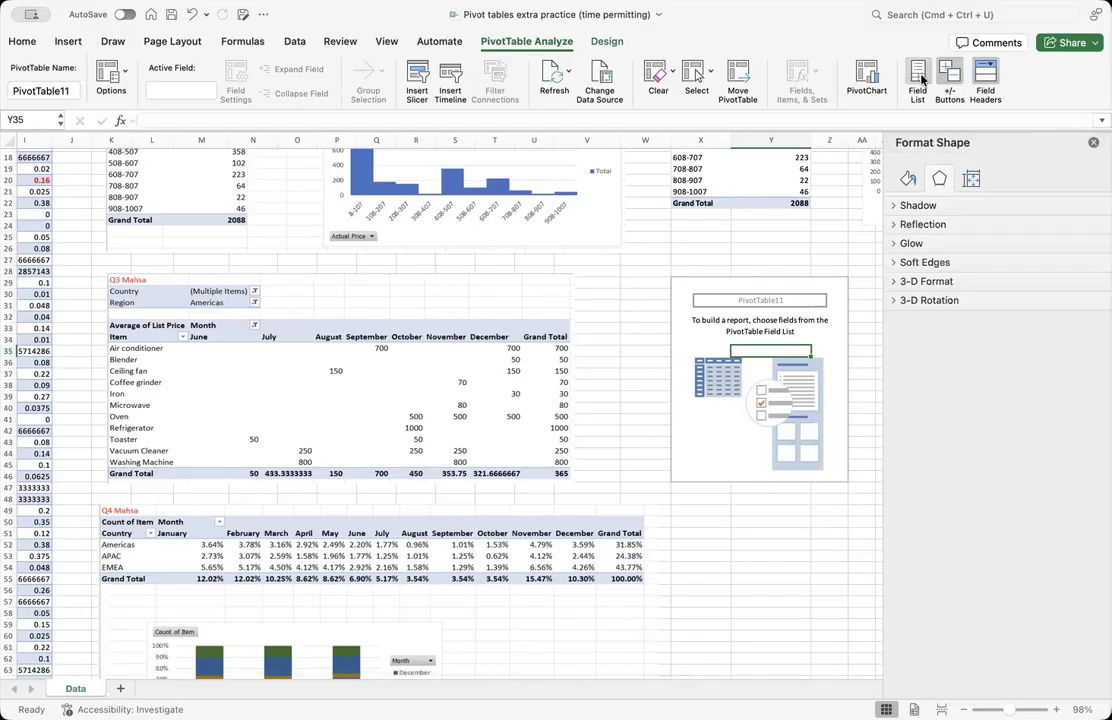
pyautogui.click(919, 79)
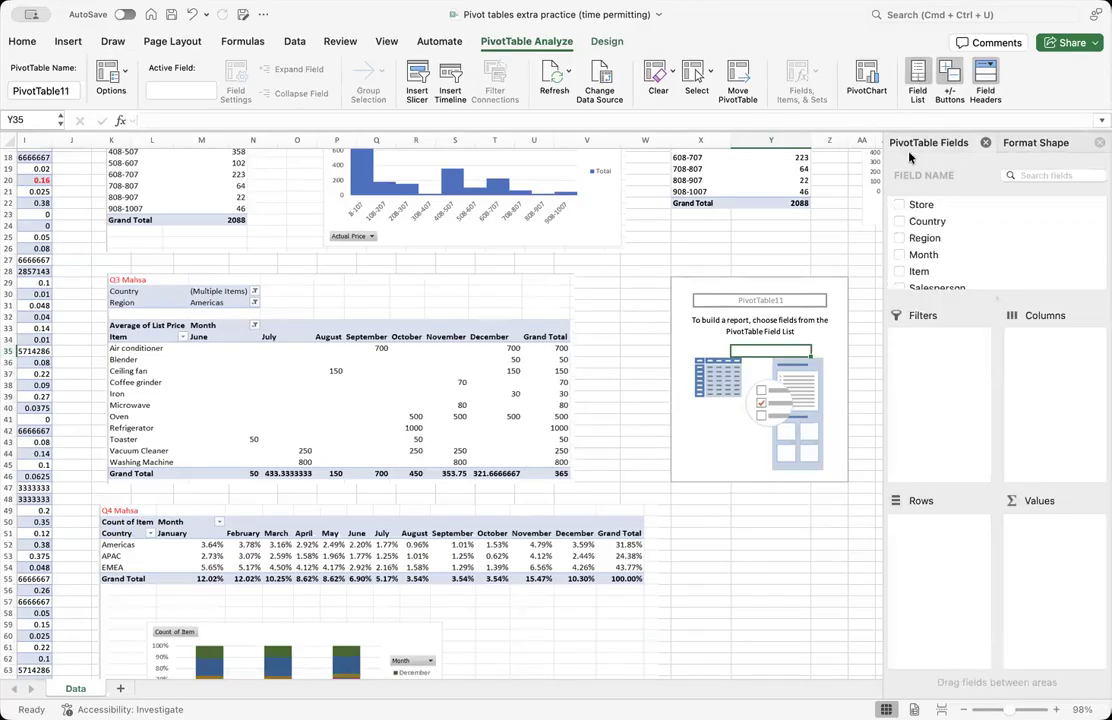
# Set Item as the row field and Month as the column field of the new PivotTable
pyautogui.click(777, 328)
pyautogui.moveTo(916, 272); pyautogui.dragTo(958, 535)
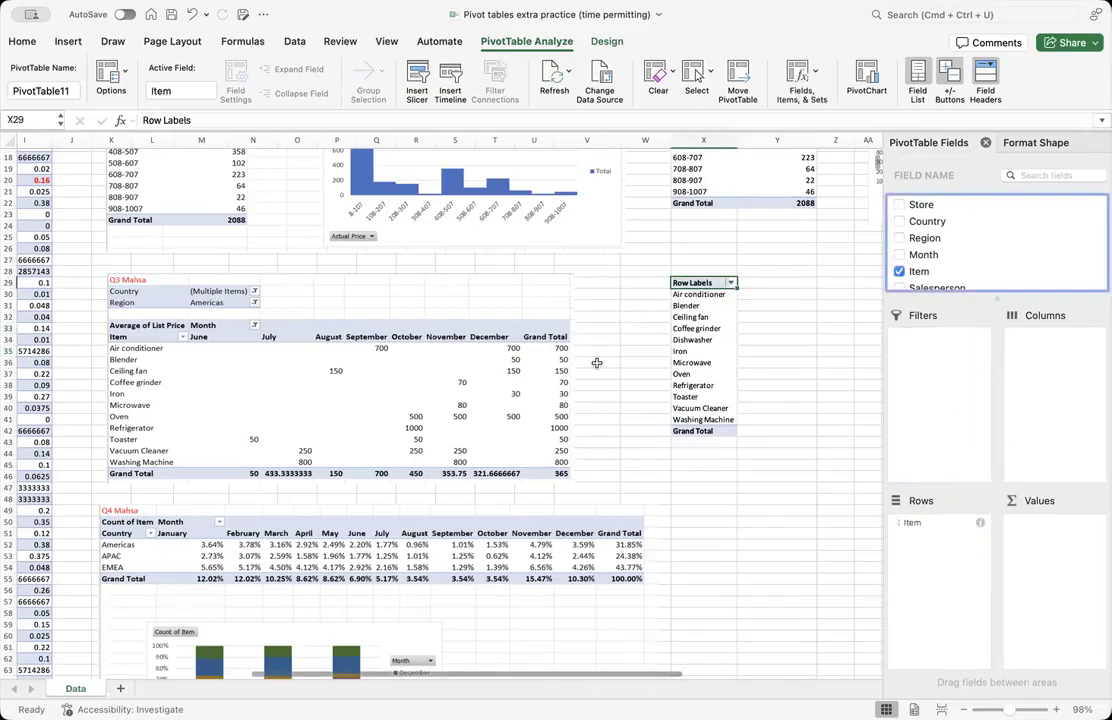
pyautogui.hscroll(1, 686, 352)
pyautogui.scroll(-1, 941, 241)
pyautogui.moveTo(941, 241); pyautogui.dragTo(1082, 437)
# Add List Price to the values of the Item by Month PivotTable
pyautogui.scroll(1, 758, 301)
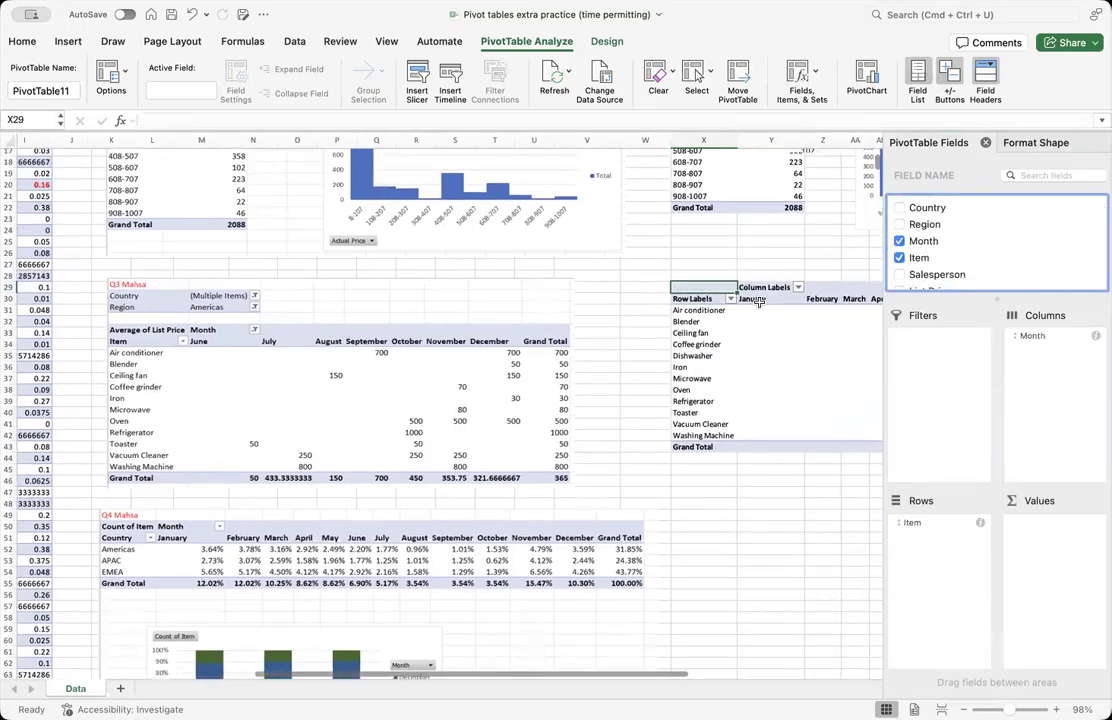
pyautogui.hscroll(2, 760, 301)
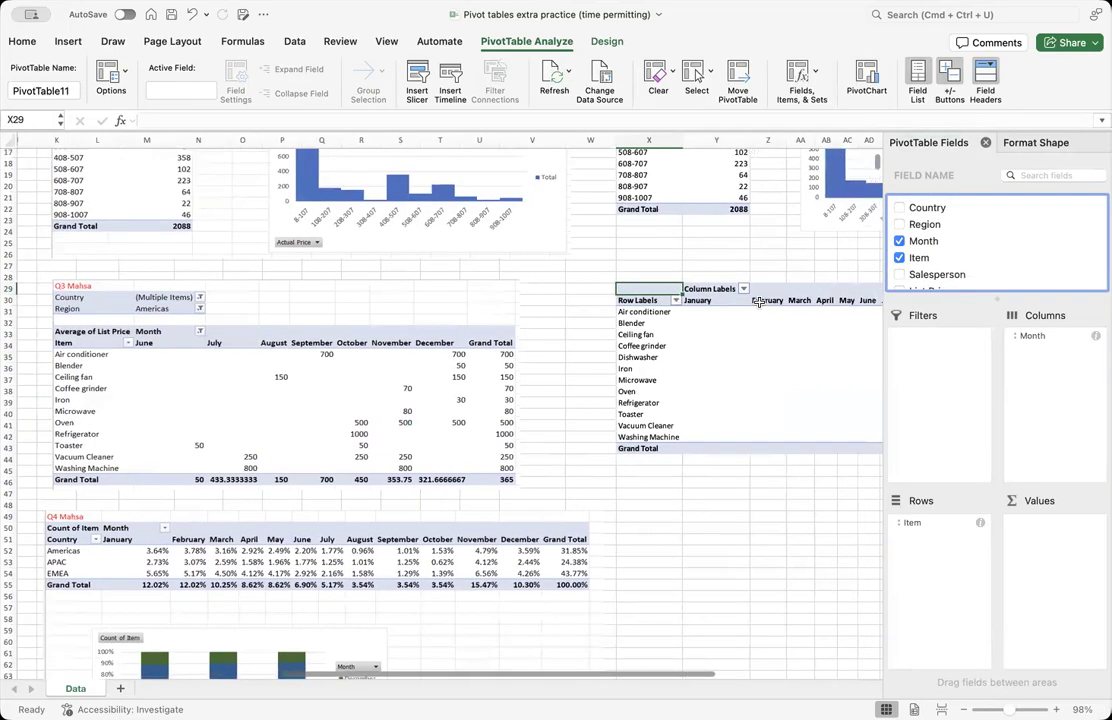
pyautogui.scroll(-3, 1038, 236)
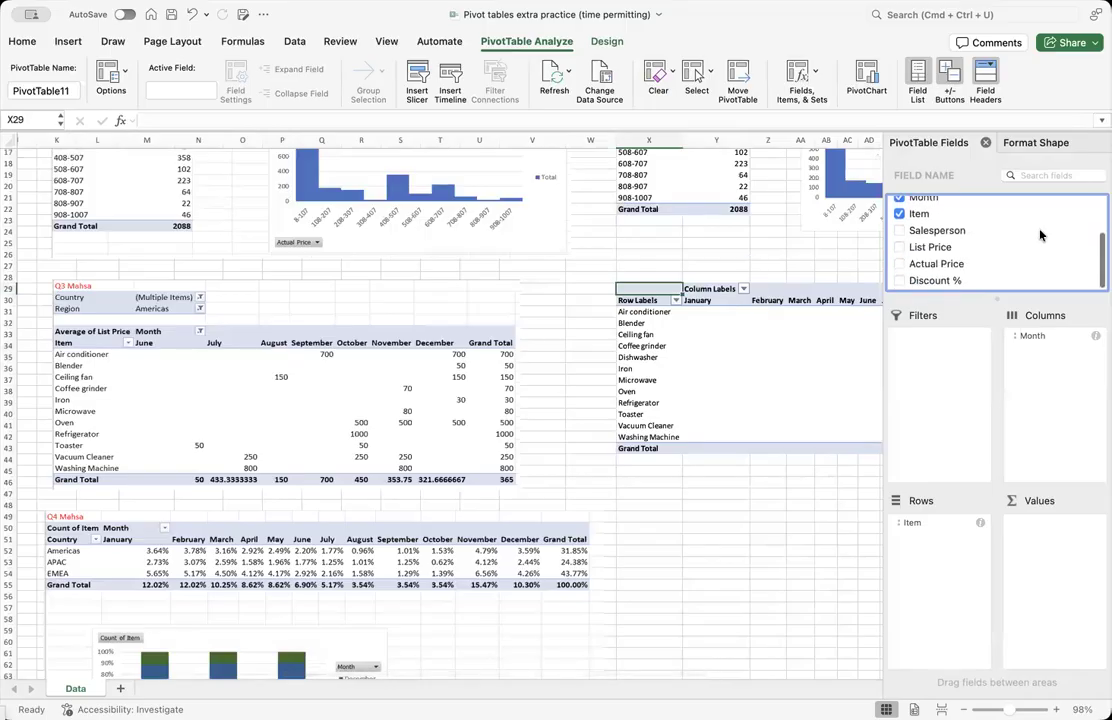
pyautogui.moveTo(945, 250); pyautogui.dragTo(1078, 580)
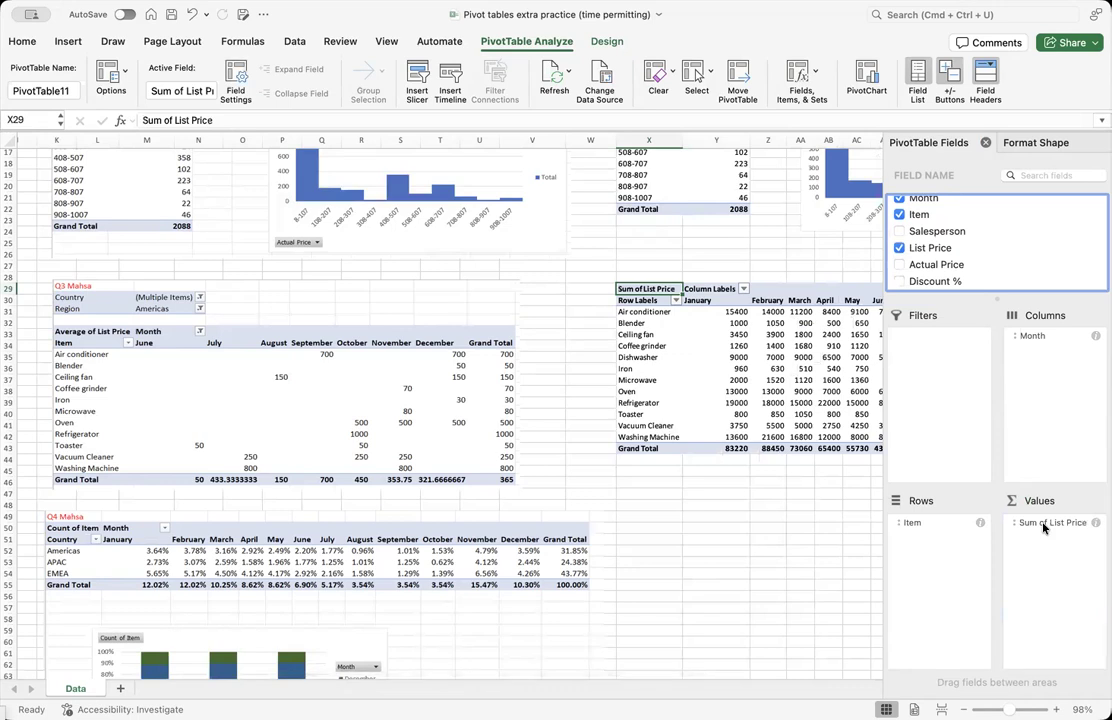
pyautogui.rightClick(1043, 528)
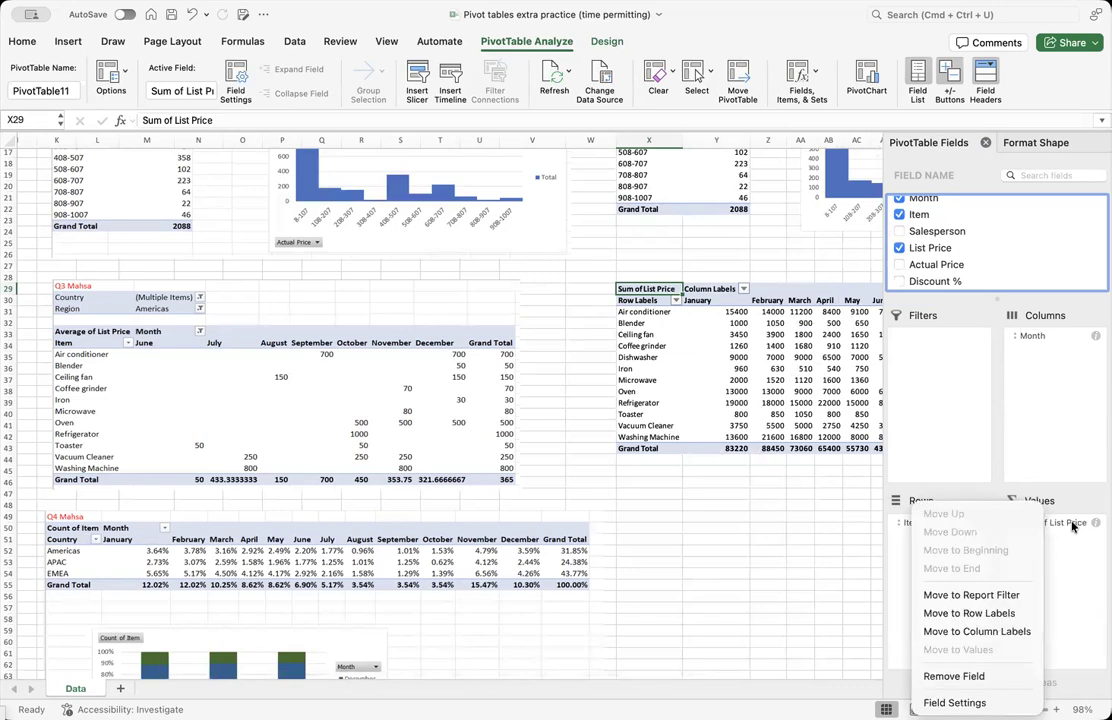
pyautogui.click(1073, 526)
pyautogui.rightClick(1073, 526)
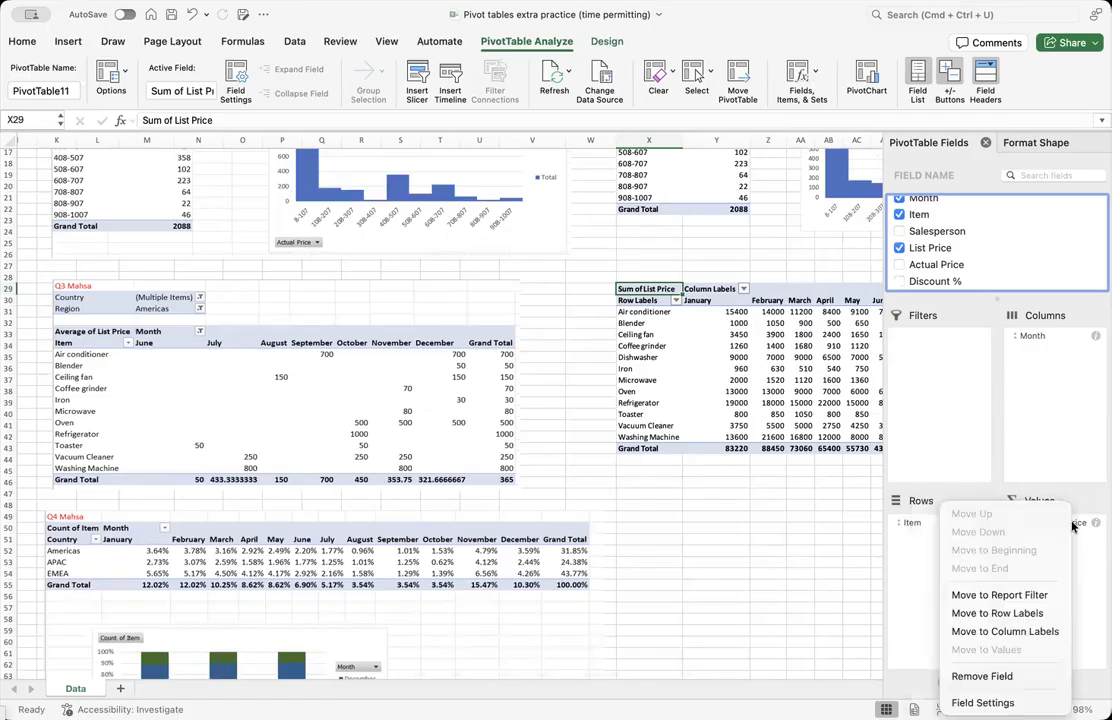
pyautogui.click(1082, 525)
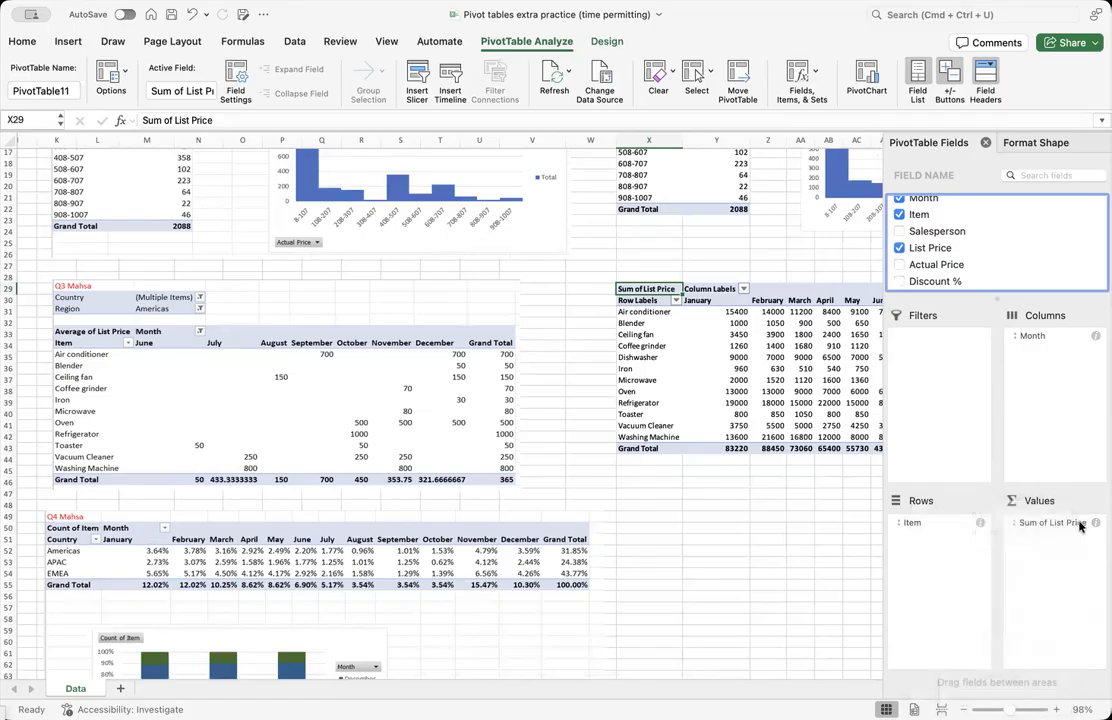
pyautogui.rightClick(1064, 528)
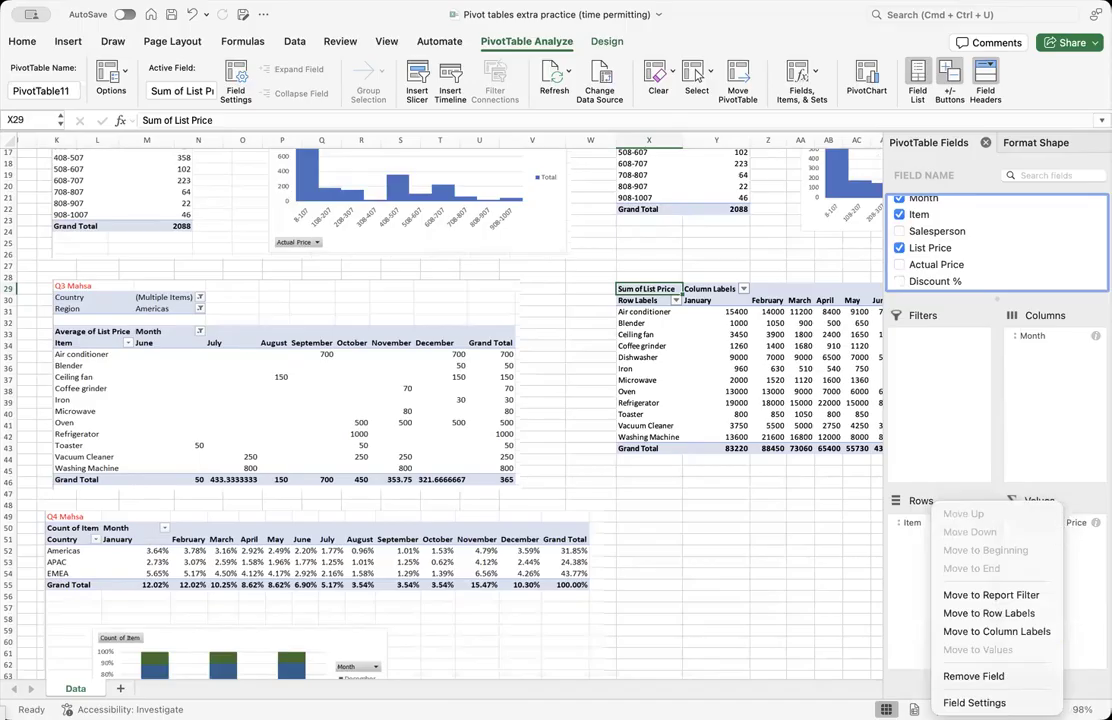
pyautogui.rightClick(1083, 530)
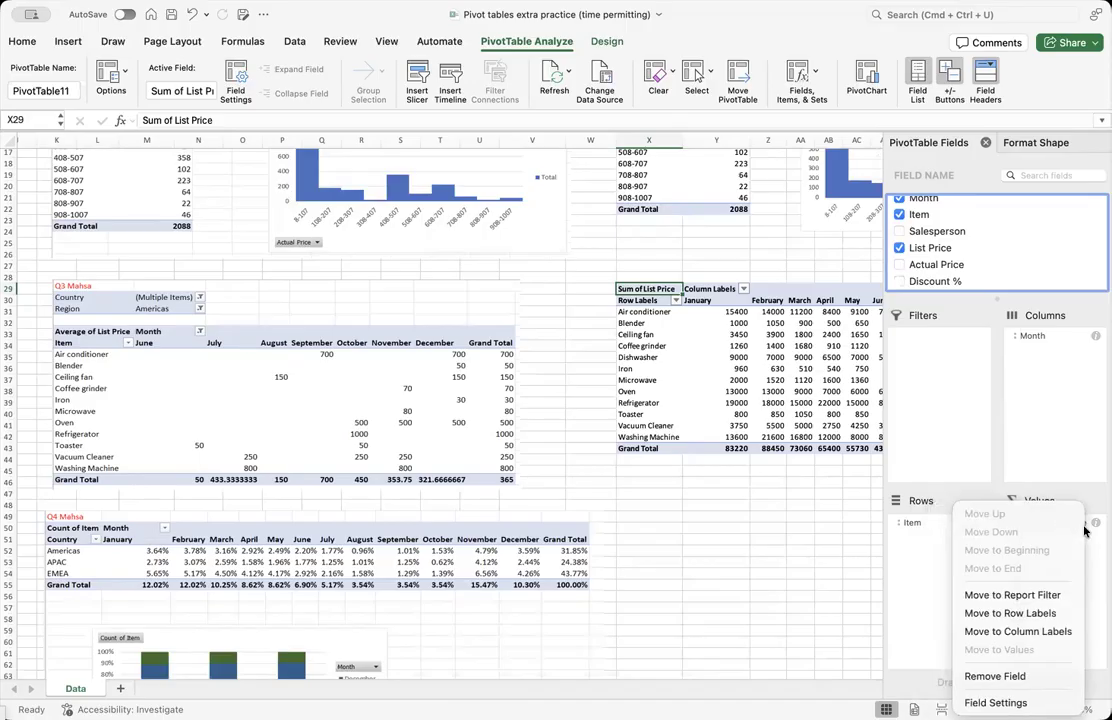
pyautogui.click(1085, 531)
pyautogui.click(1080, 526)
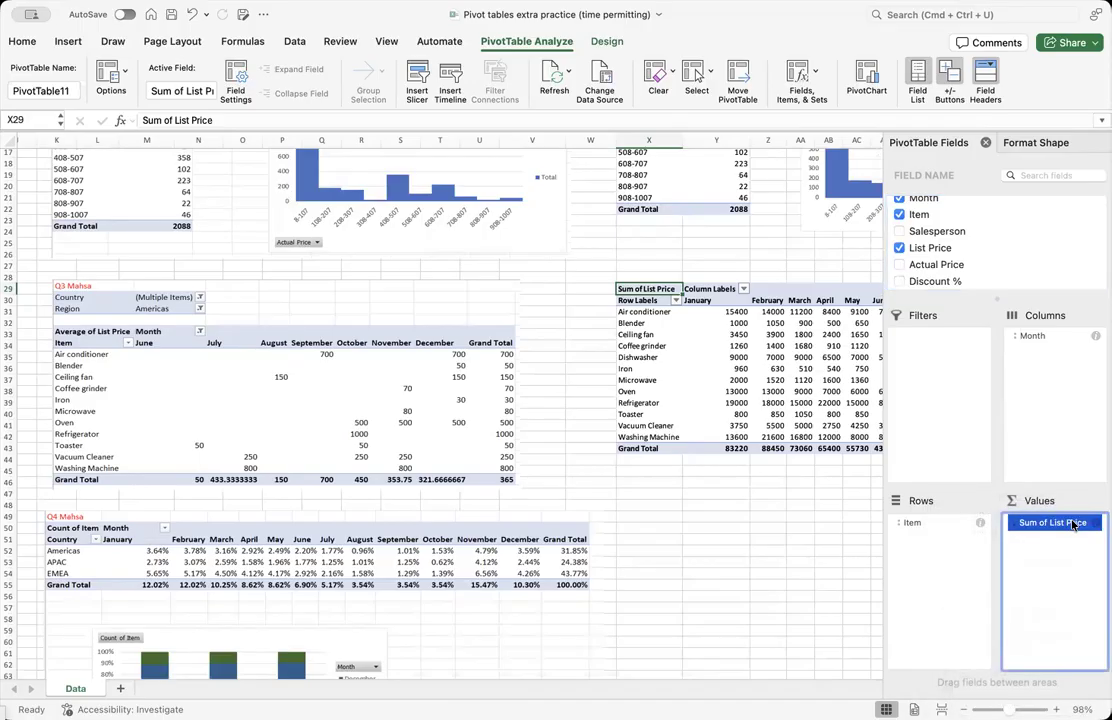
pyautogui.rightClick(1068, 527)
pyautogui.click(1061, 517)
# Summarize the List Price value field by Average in the Item by Month PivotTable
pyautogui.click(1058, 528)
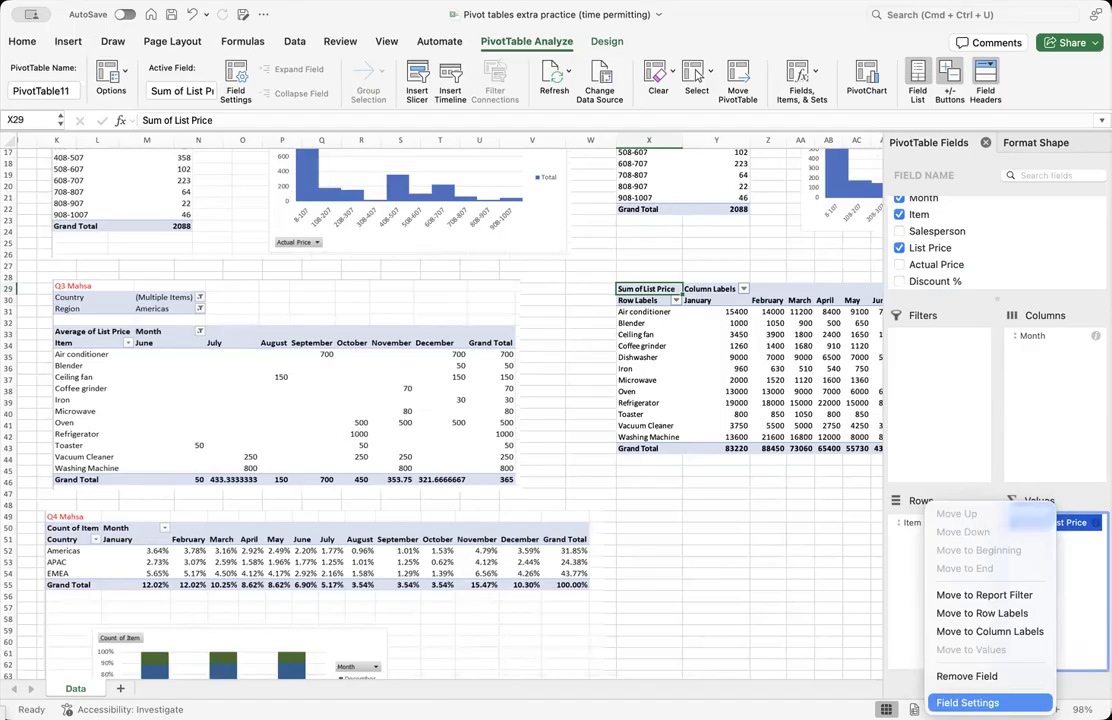
pyautogui.click(967, 703)
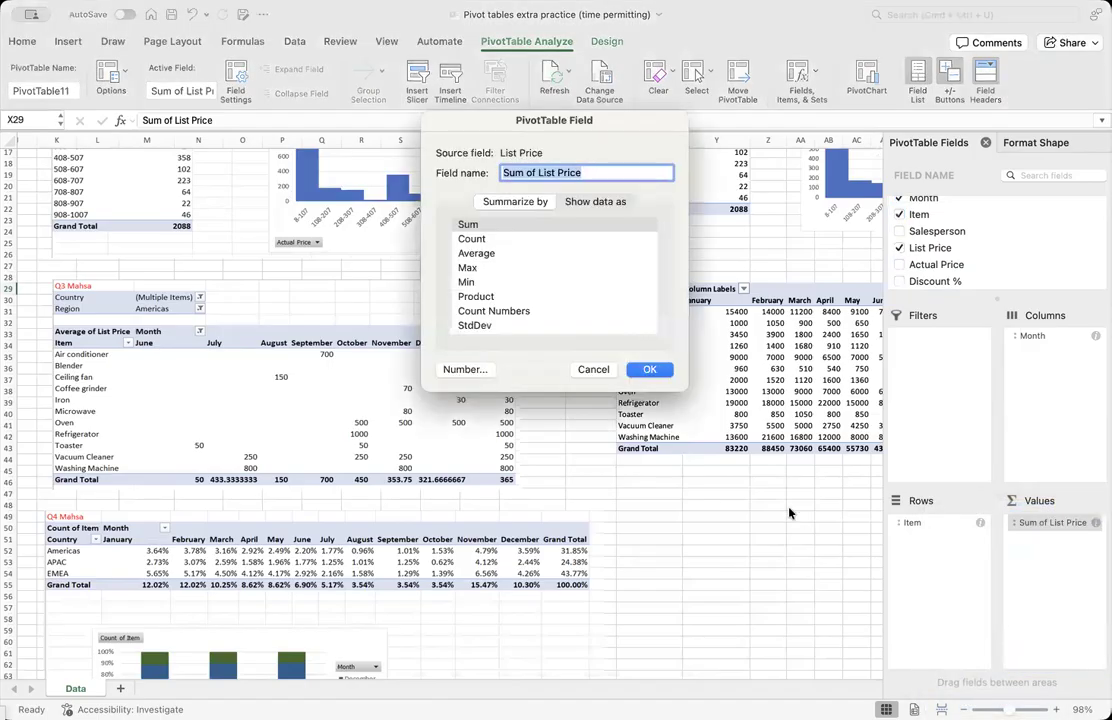
pyautogui.click(478, 228)
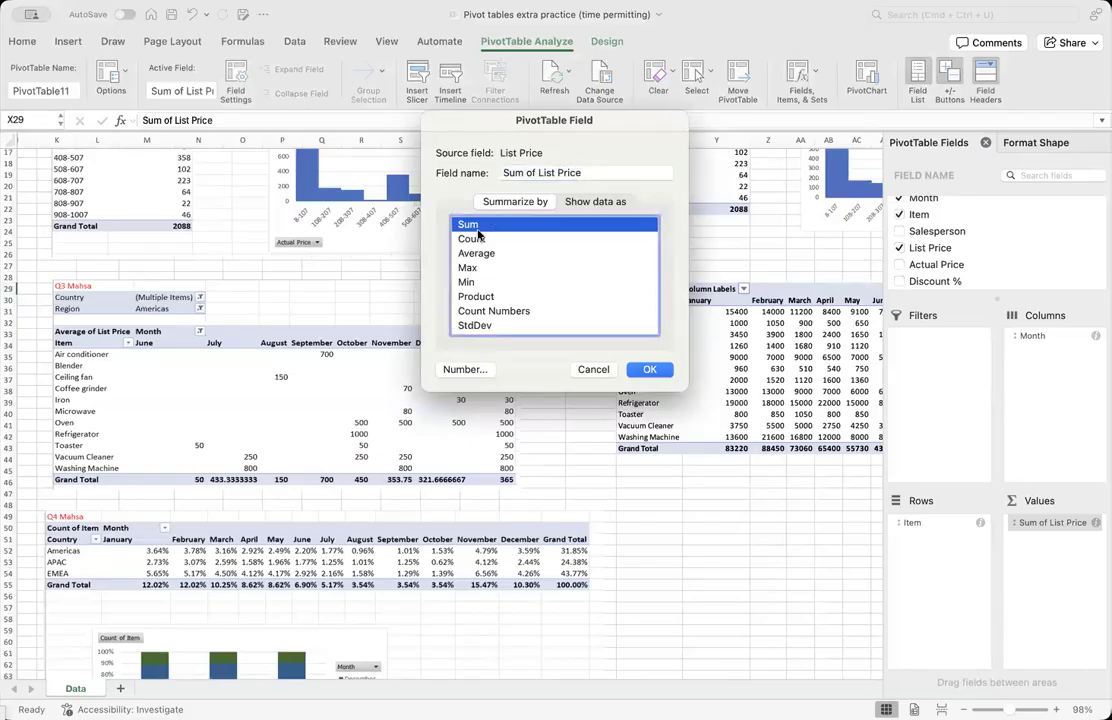
pyautogui.scroll(-3, 492, 246)
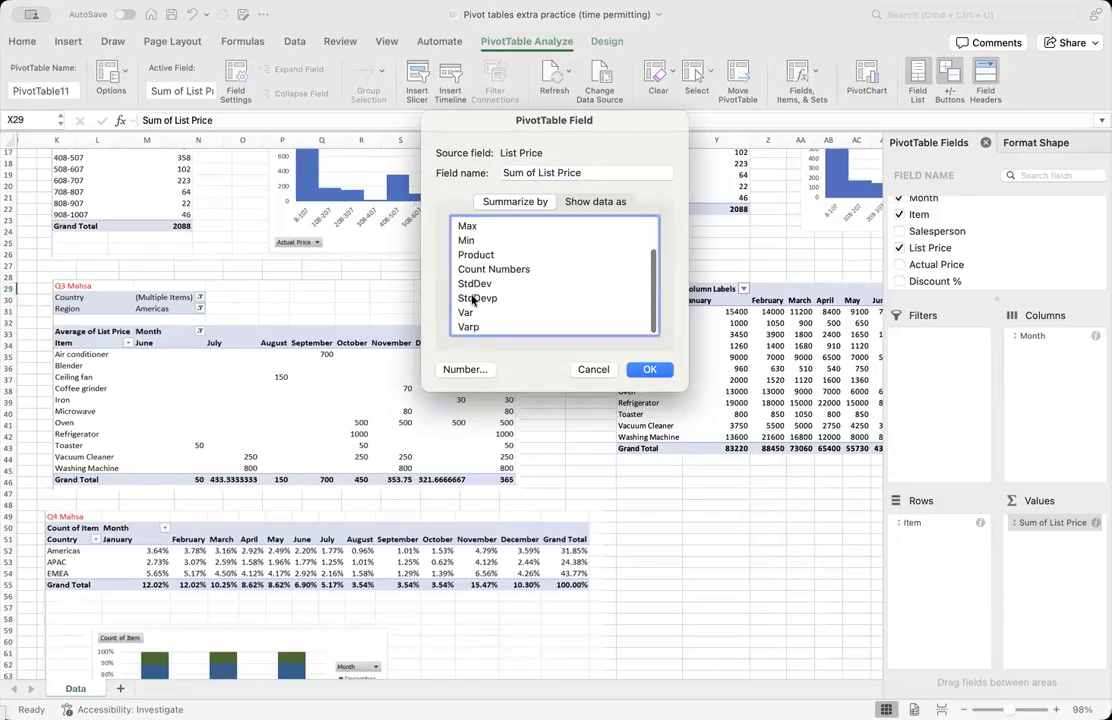
pyautogui.scroll(3, 474, 300)
pyautogui.click(486, 253)
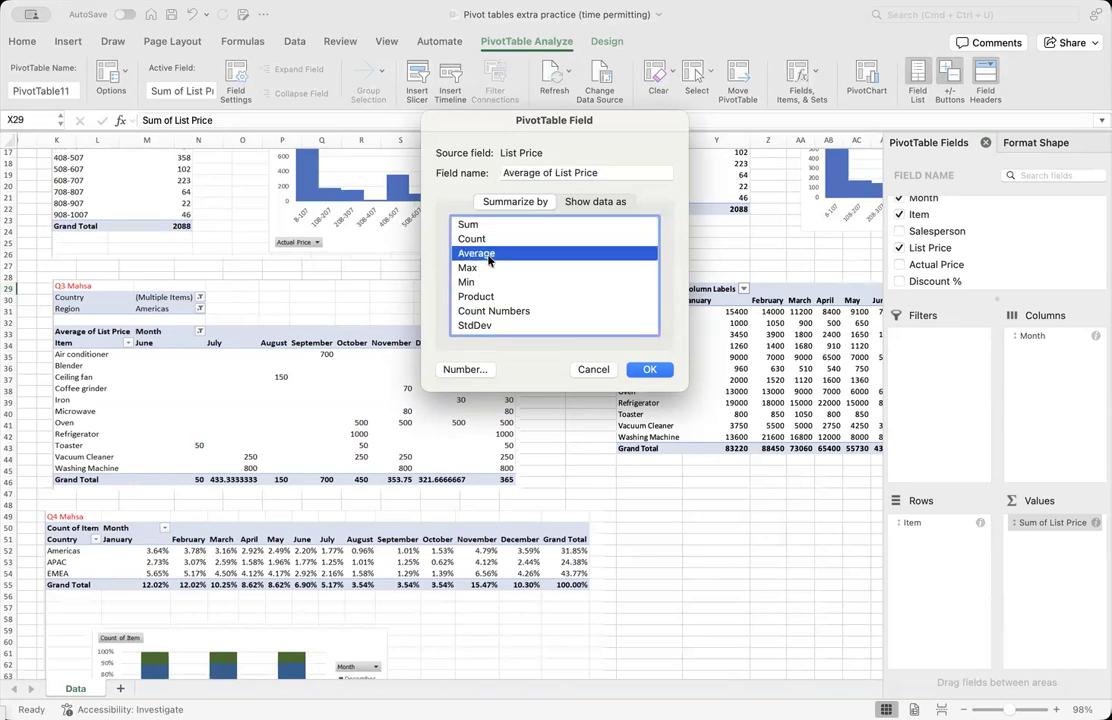
pyautogui.click(650, 371)
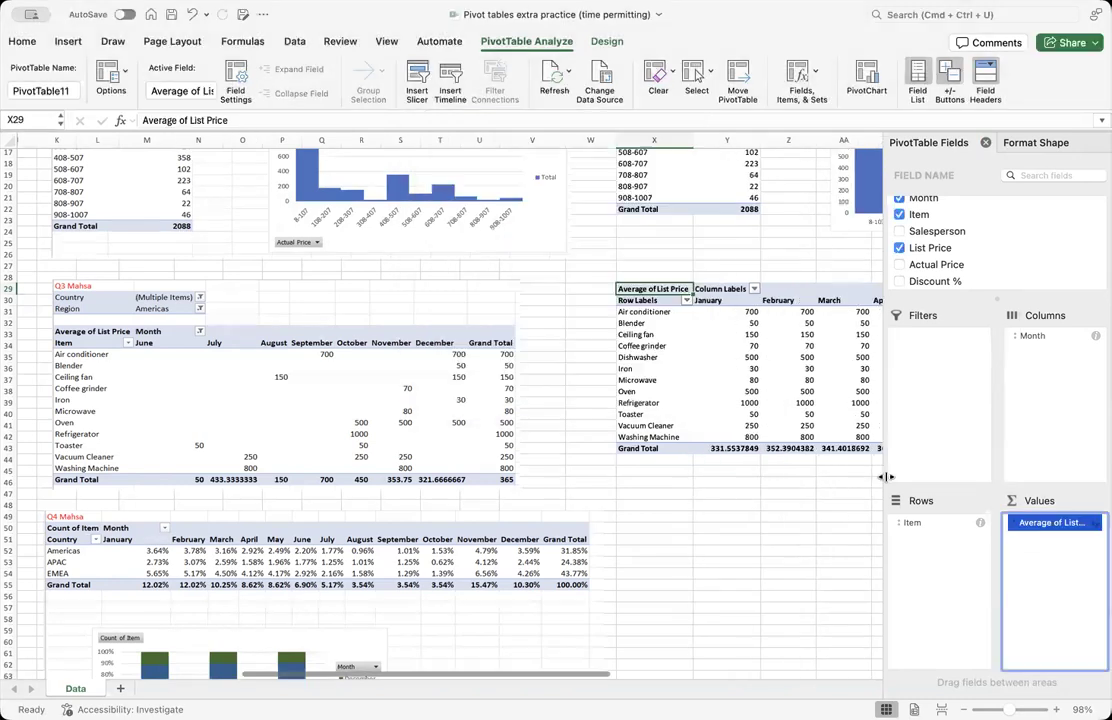
# Add Region and Country as report filters of the new PivotTable, as in the Q3 example
pyautogui.hscroll(5, 308, 388)
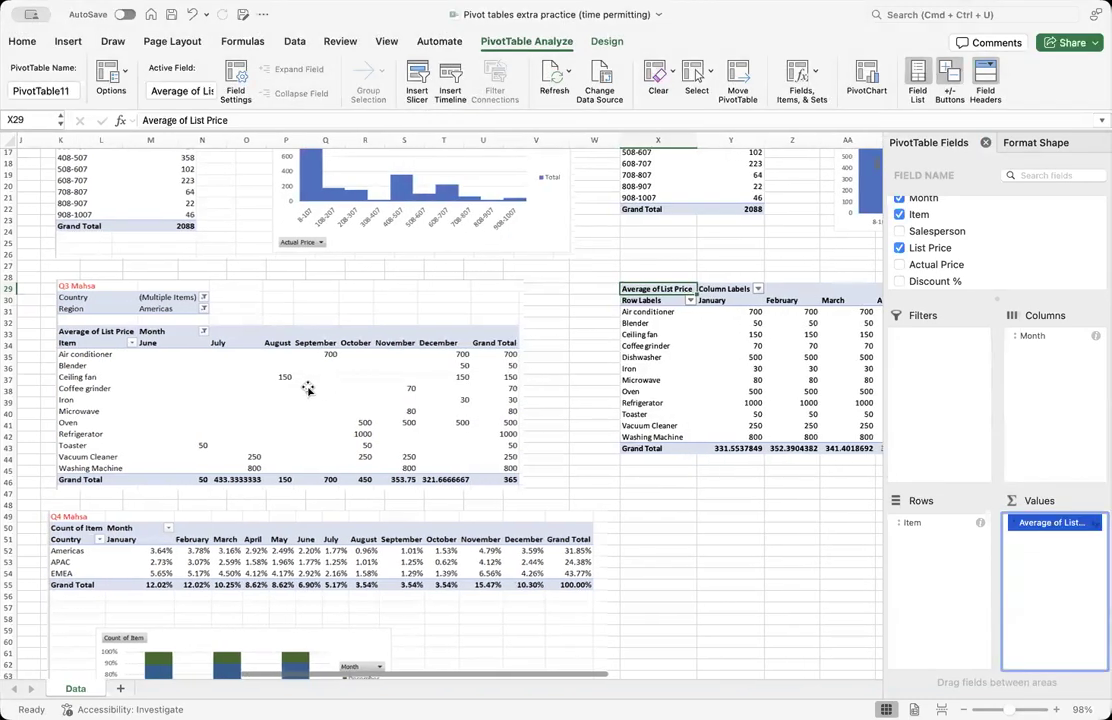
pyautogui.hscroll(-8, 308, 388)
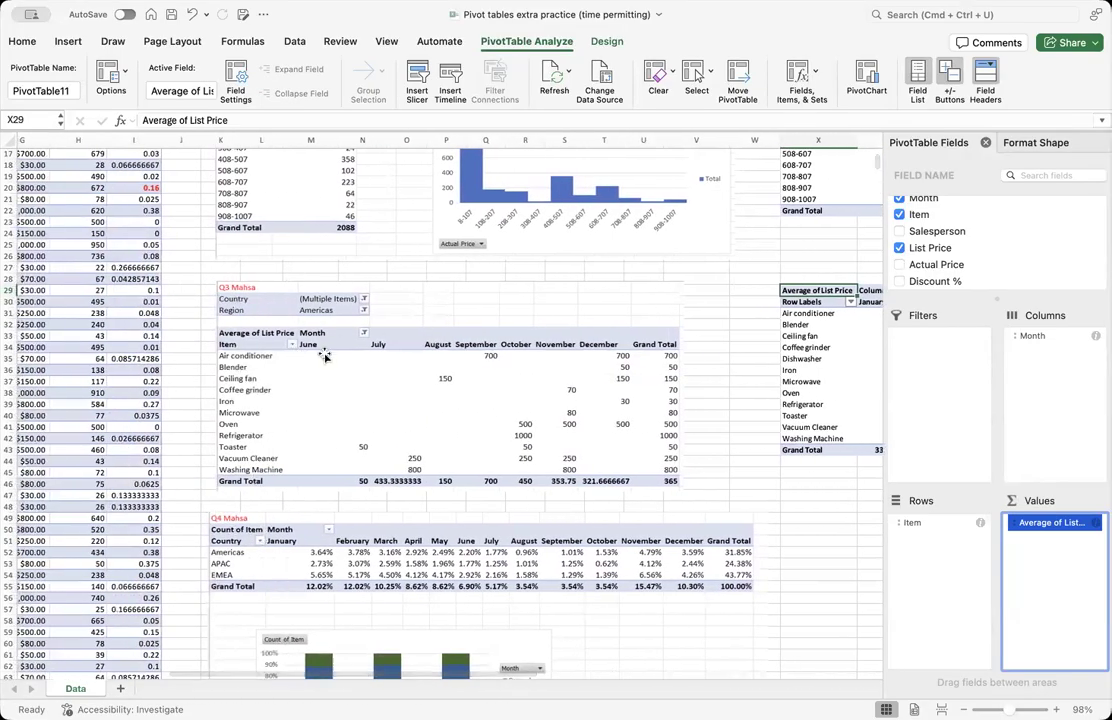
pyautogui.hscroll(3, 463, 364)
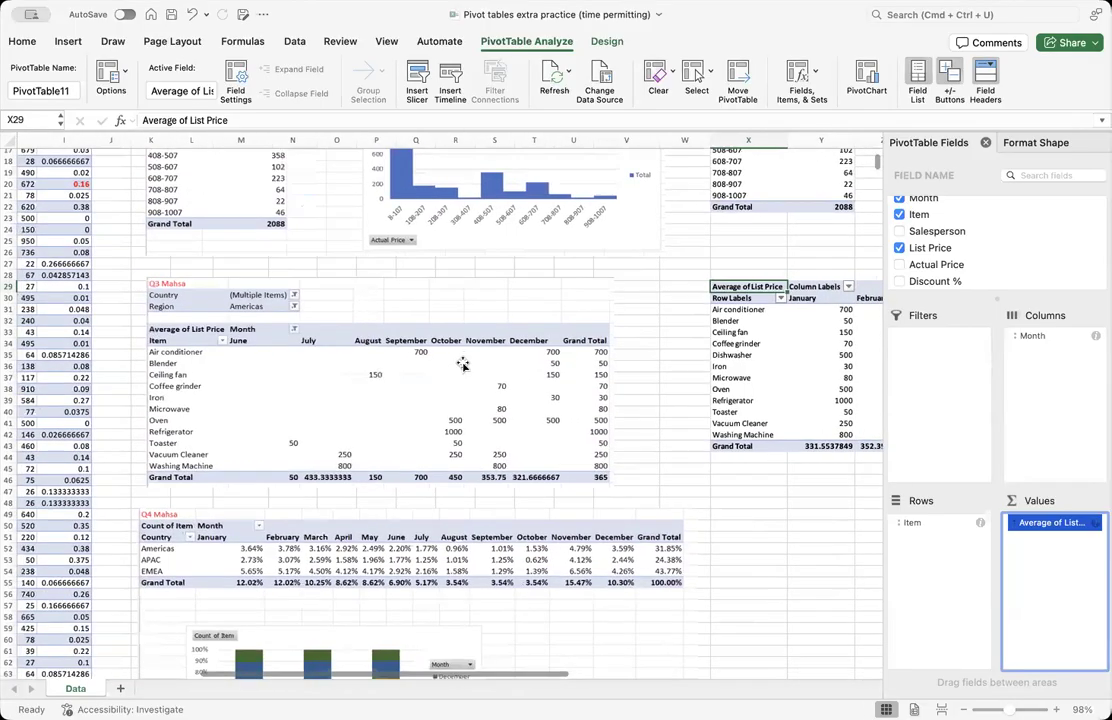
pyautogui.scroll(2, 463, 364)
pyautogui.hscroll(1, 618, 389)
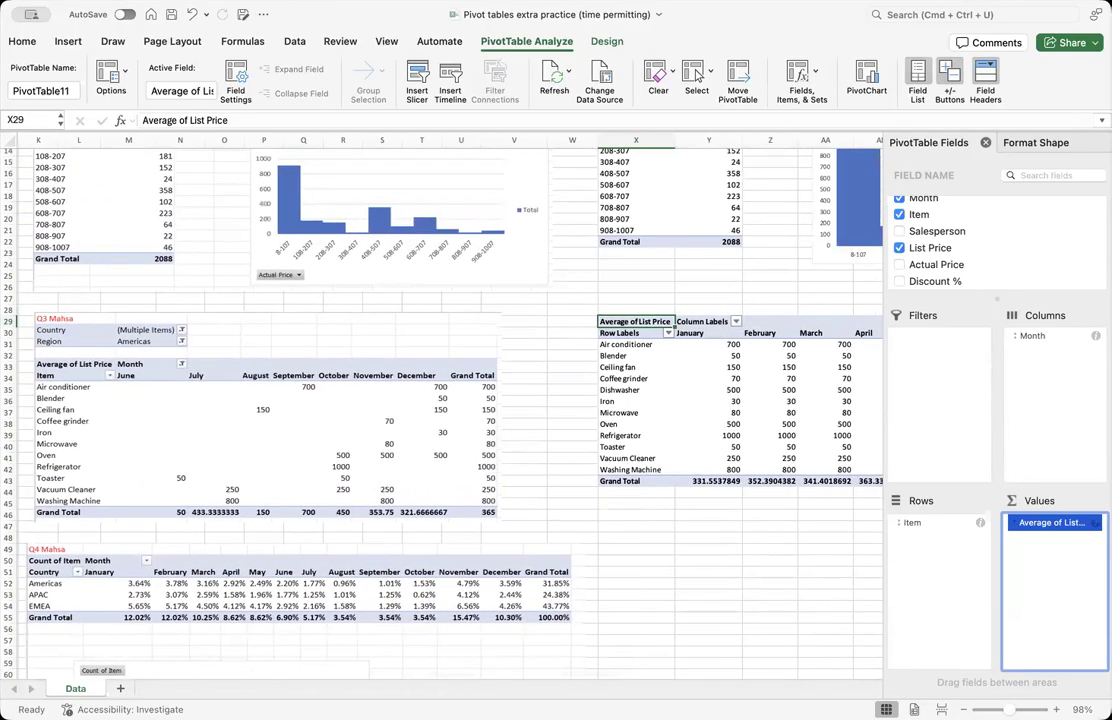
pyautogui.scroll(-1, 975, 260)
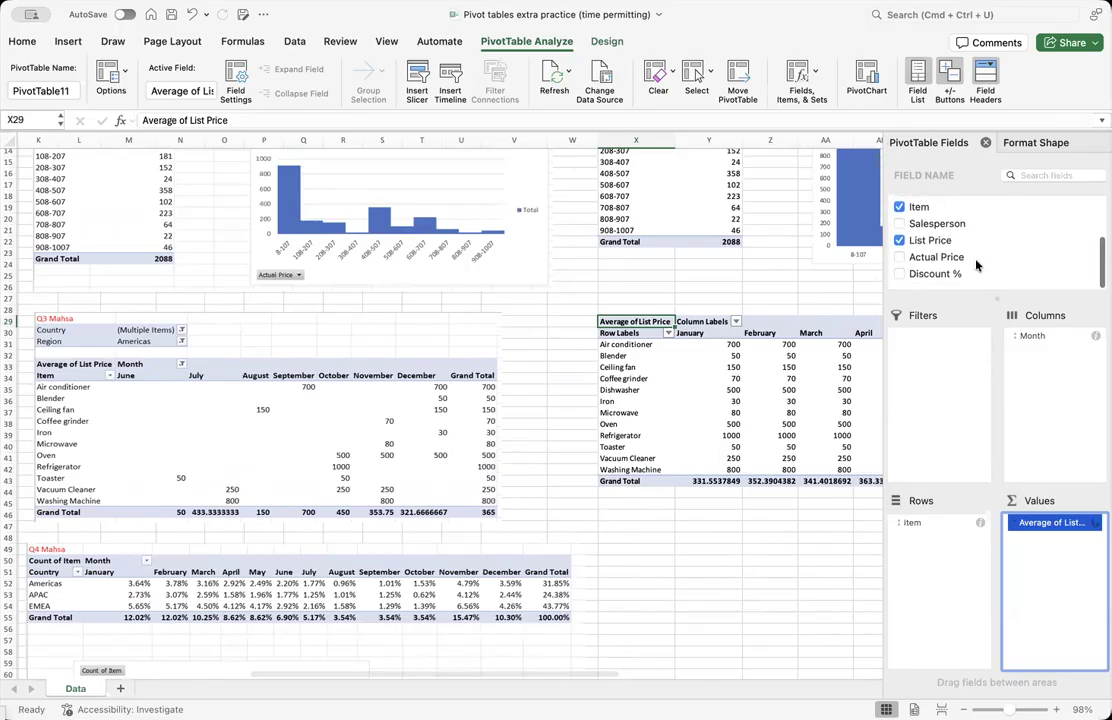
pyautogui.scroll(3, 975, 262)
pyautogui.moveTo(923, 238); pyautogui.dragTo(936, 378)
pyautogui.scroll(-1, 921, 231)
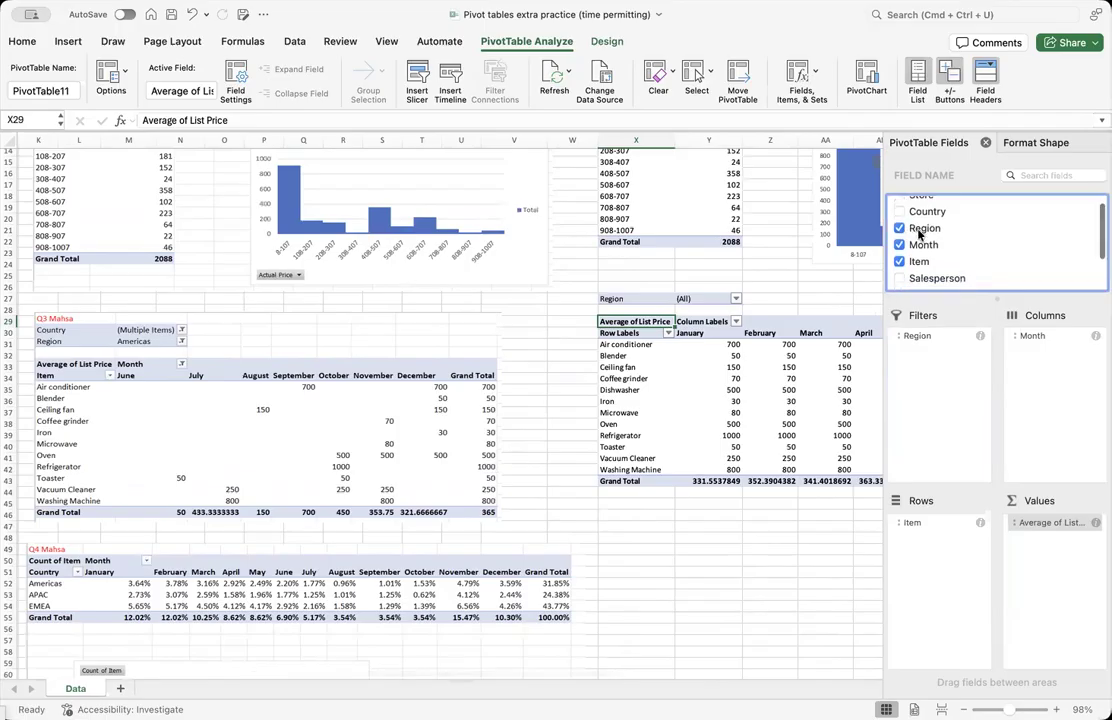
pyautogui.moveTo(933, 215); pyautogui.dragTo(958, 388)
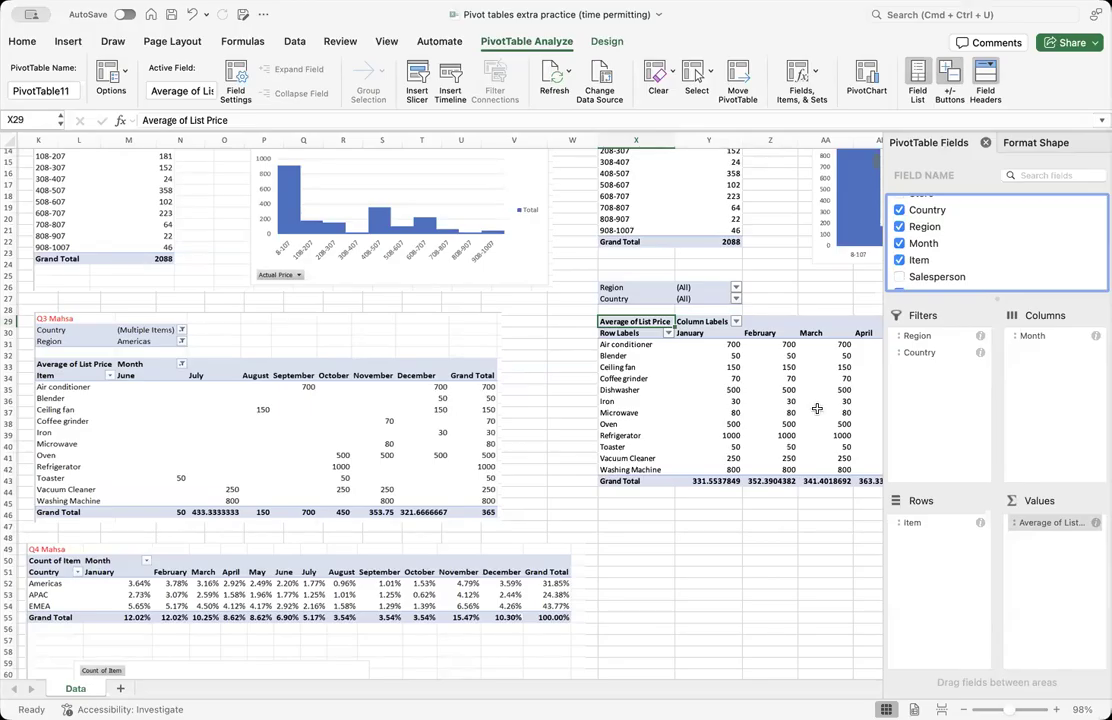
# Rename the new PivotTable's row heading as Item and its column heading as Month
pyautogui.click(618, 334)
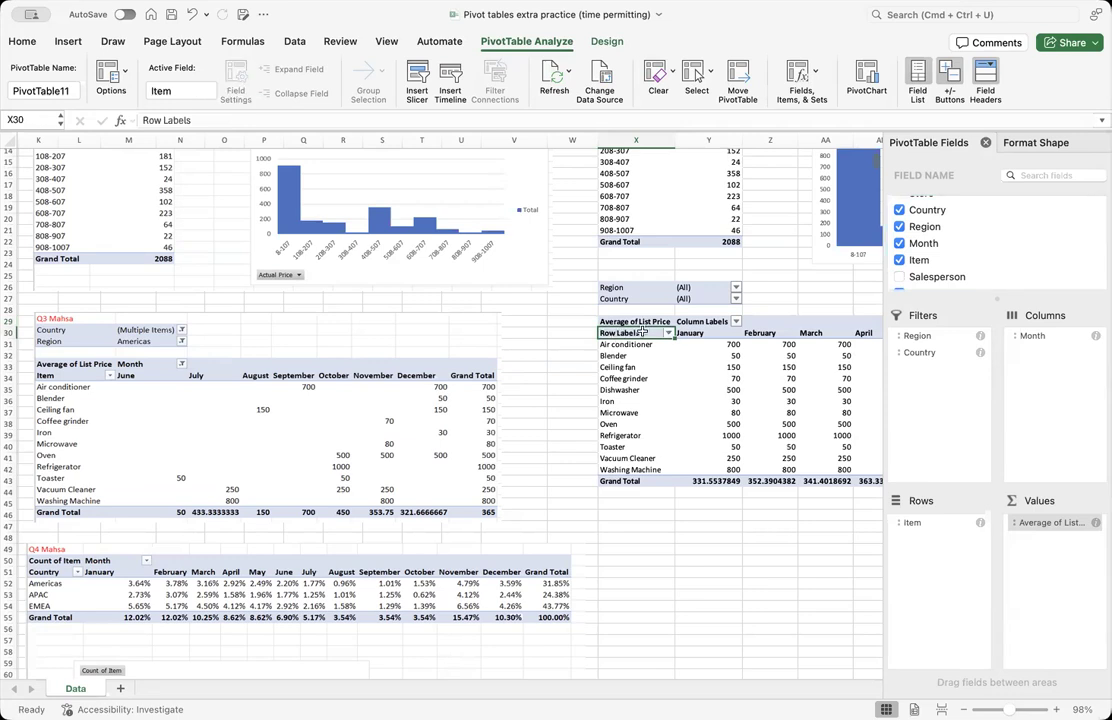
pyautogui.write('Item')
pyautogui.click(693, 321)
pyautogui.doubleClick(693, 321)
pyautogui.write('Mo')
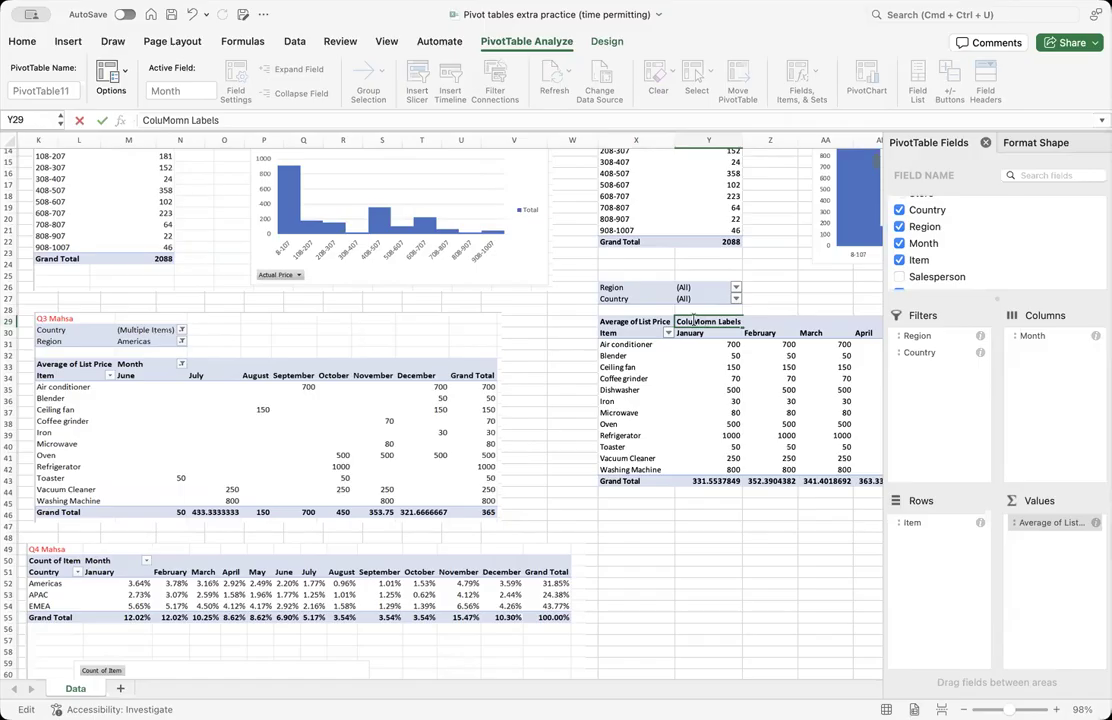
pyautogui.press('super+a')
pyautogui.write('M')
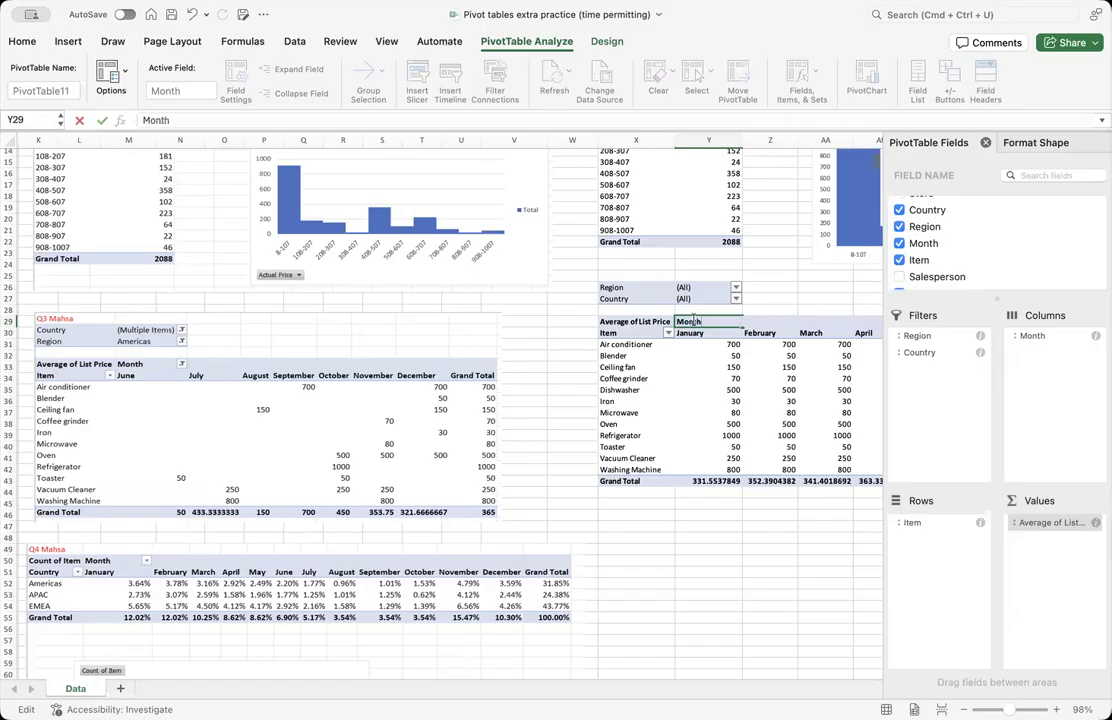
pyautogui.write('onth')
pyautogui.click(708, 344)
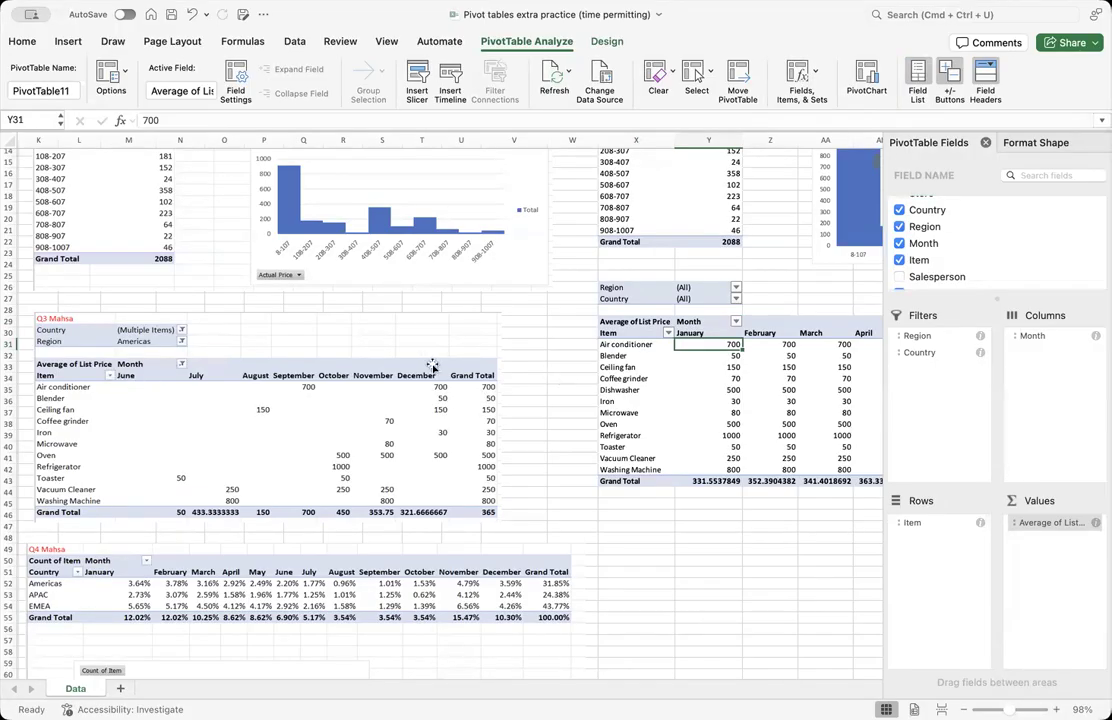
# Filter the Month columns to show only June through December
pyautogui.click(735, 322)
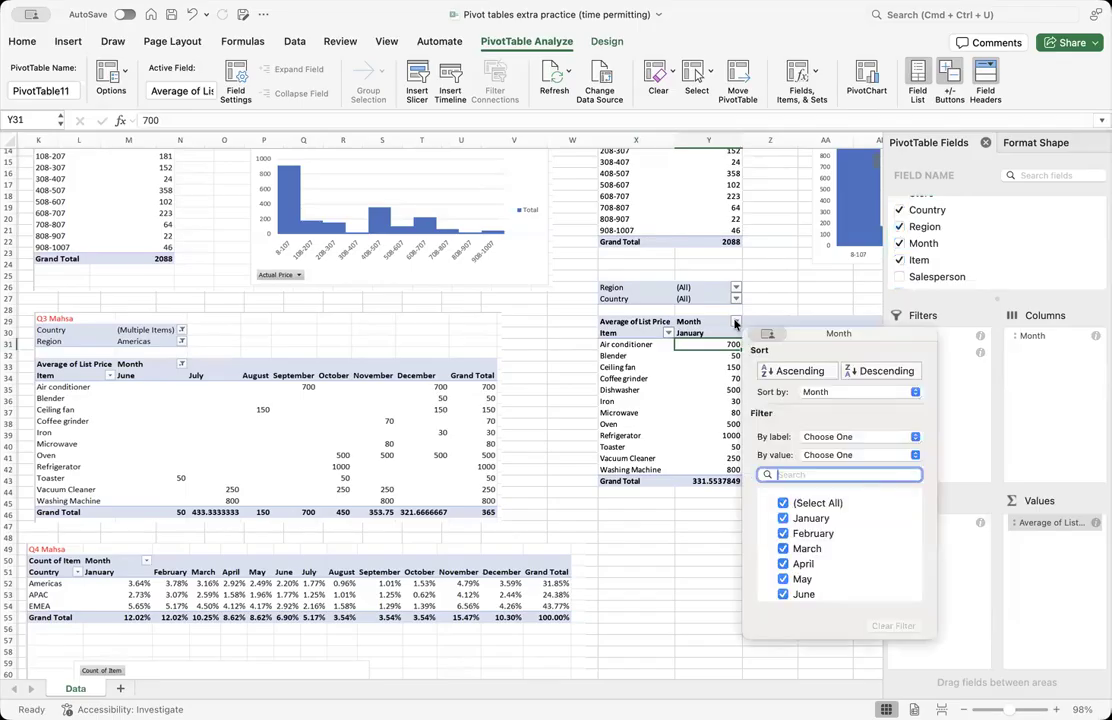
pyautogui.click(787, 505)
pyautogui.scroll(-3, 790, 545)
pyautogui.click(784, 531)
pyautogui.click(784, 546)
pyautogui.click(784, 561)
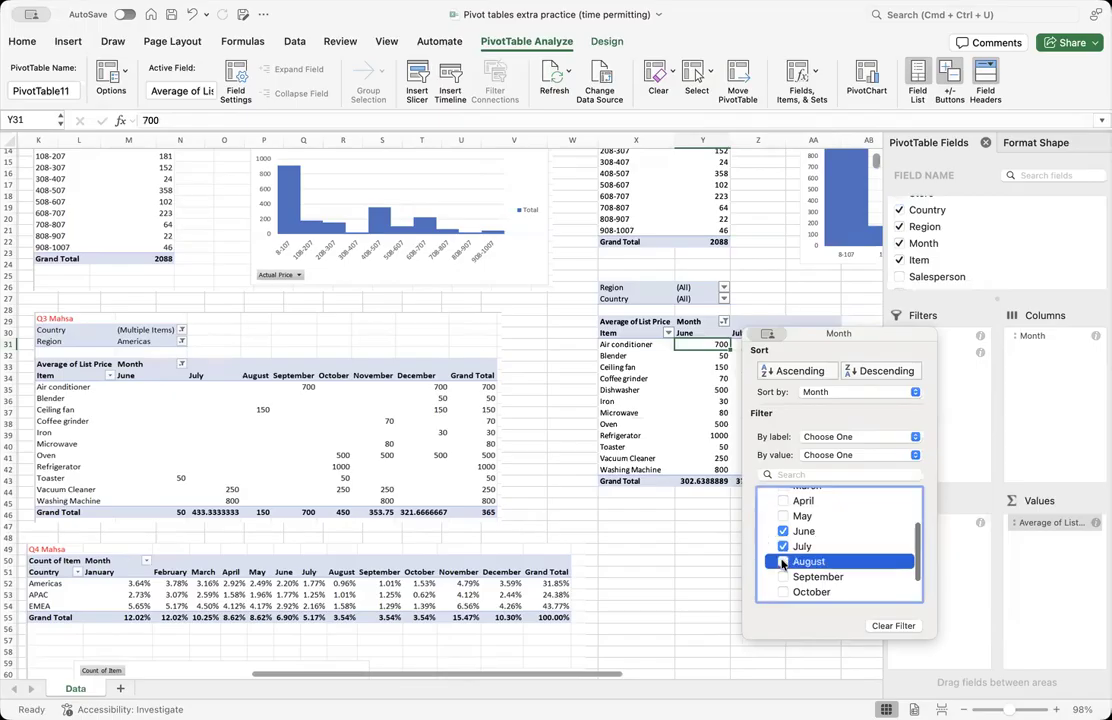
pyautogui.click(784, 577)
pyautogui.scroll(-2, 787, 580)
pyautogui.click(784, 555)
pyautogui.click(784, 570)
pyautogui.click(784, 586)
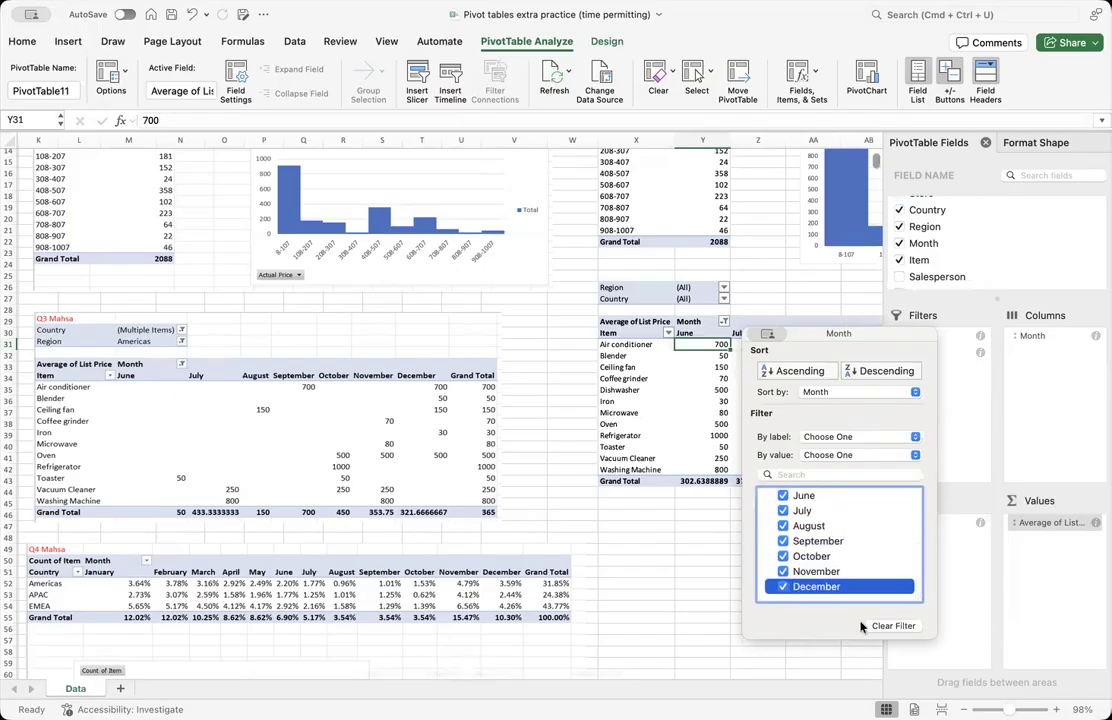
pyautogui.click(616, 496)
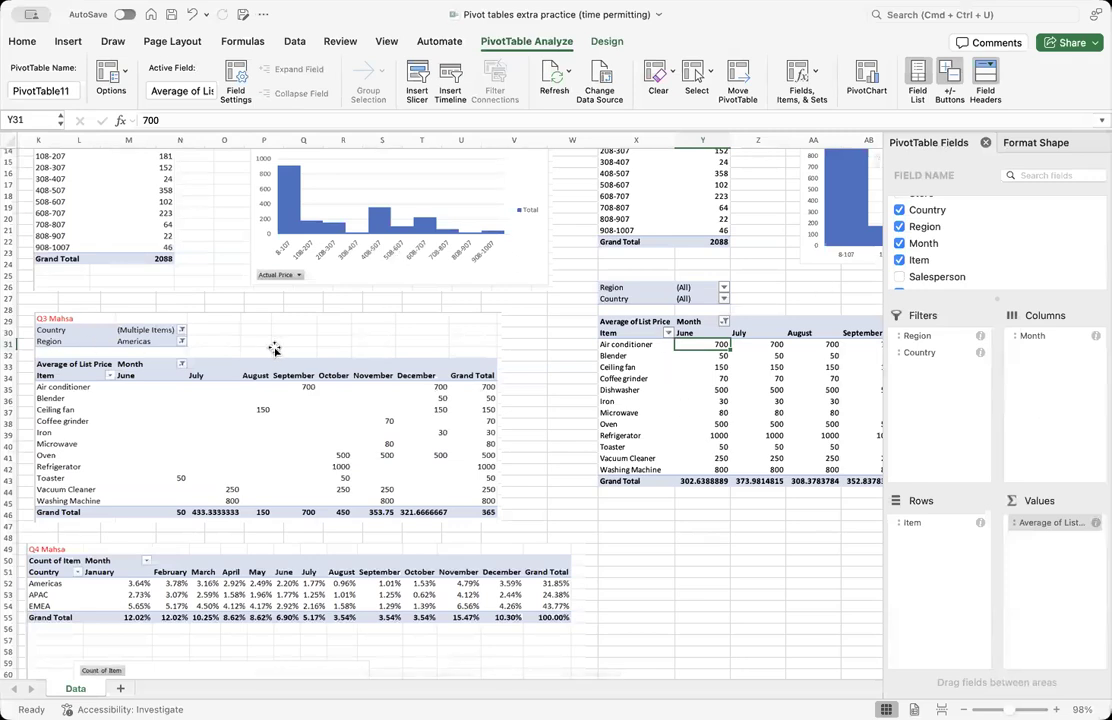
# Filter the new PivotTable's Region to Americas only
pyautogui.click(712, 277)
pyautogui.click(724, 288)
pyautogui.click(725, 289)
pyautogui.click(725, 289)
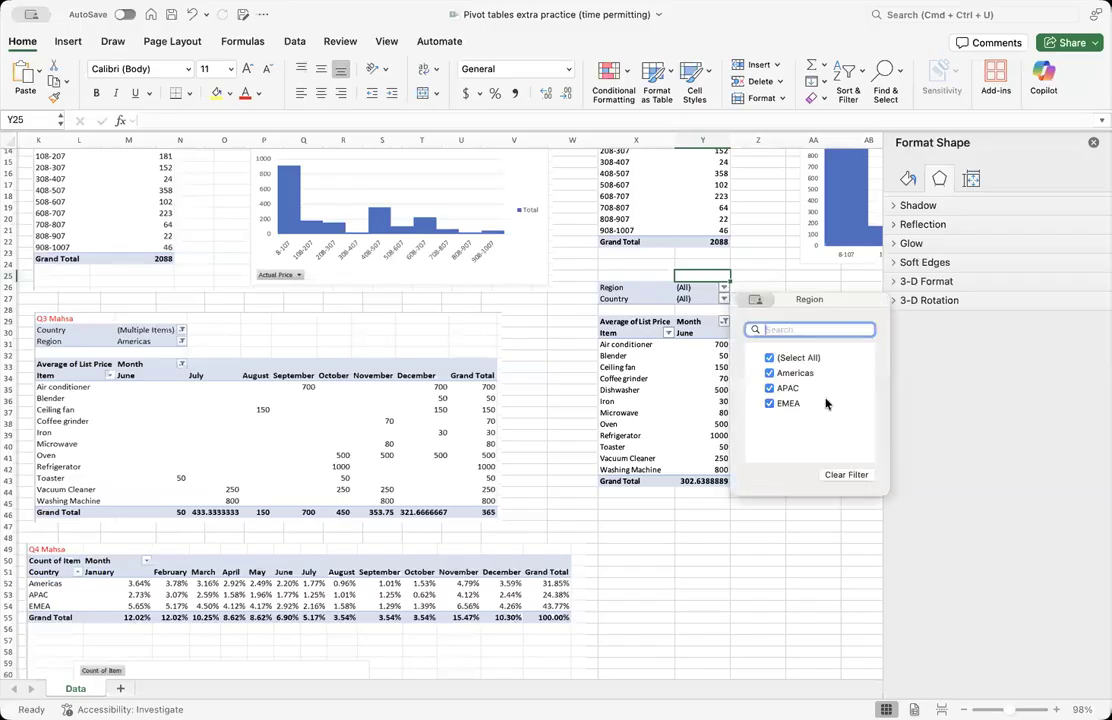
pyautogui.click(769, 358)
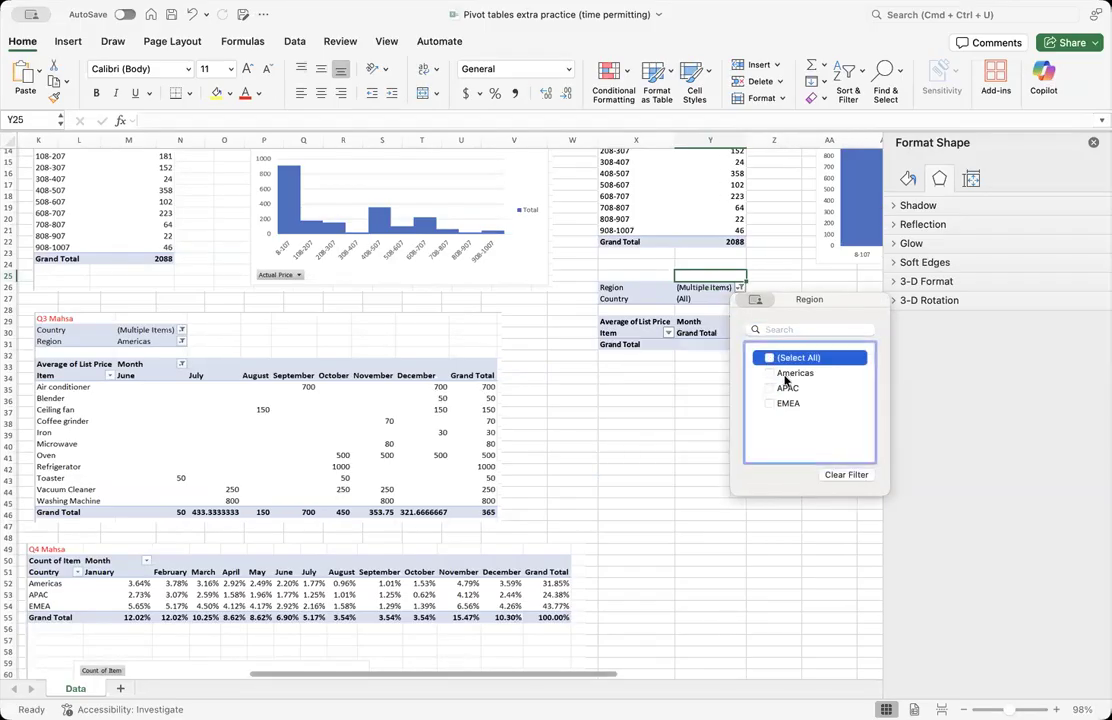
pyautogui.click(769, 373)
pyautogui.click(756, 506)
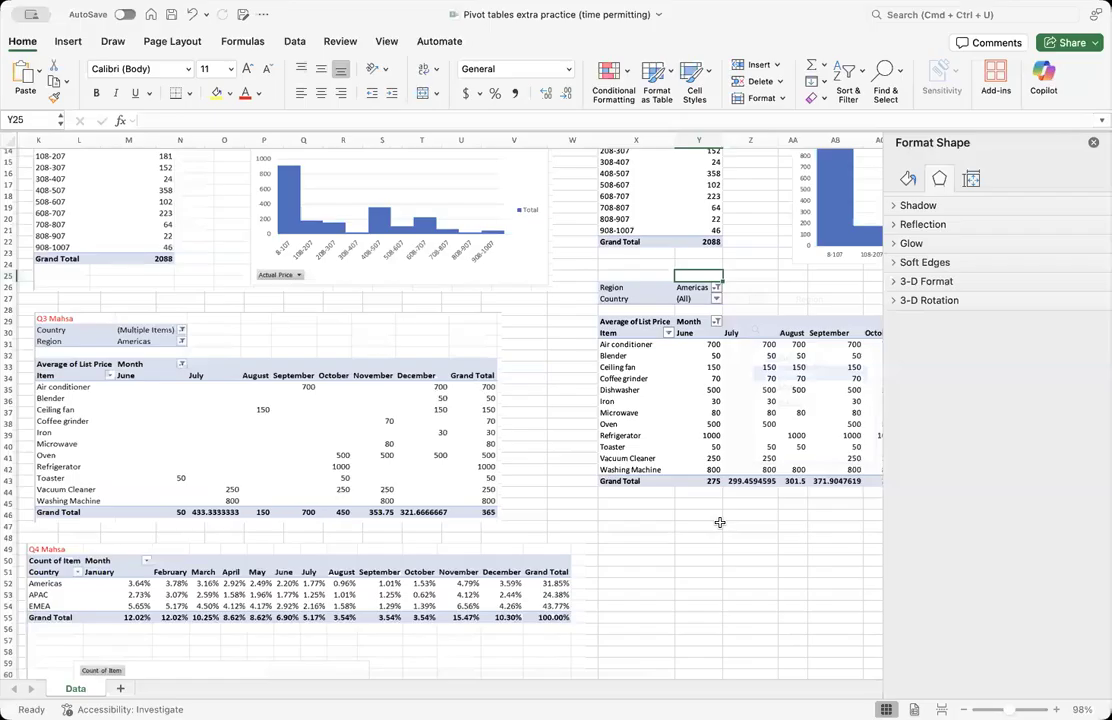
# Filter the new PivotTable's Country to Argentina and Austria
pyautogui.click(716, 299)
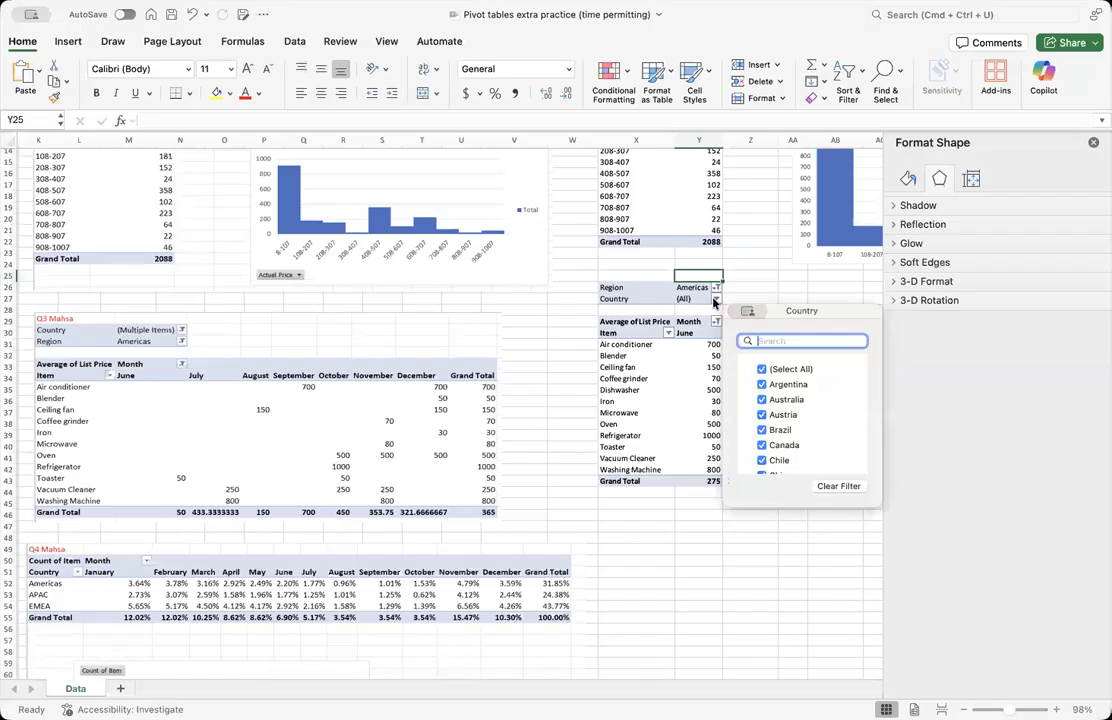
pyautogui.click(762, 371)
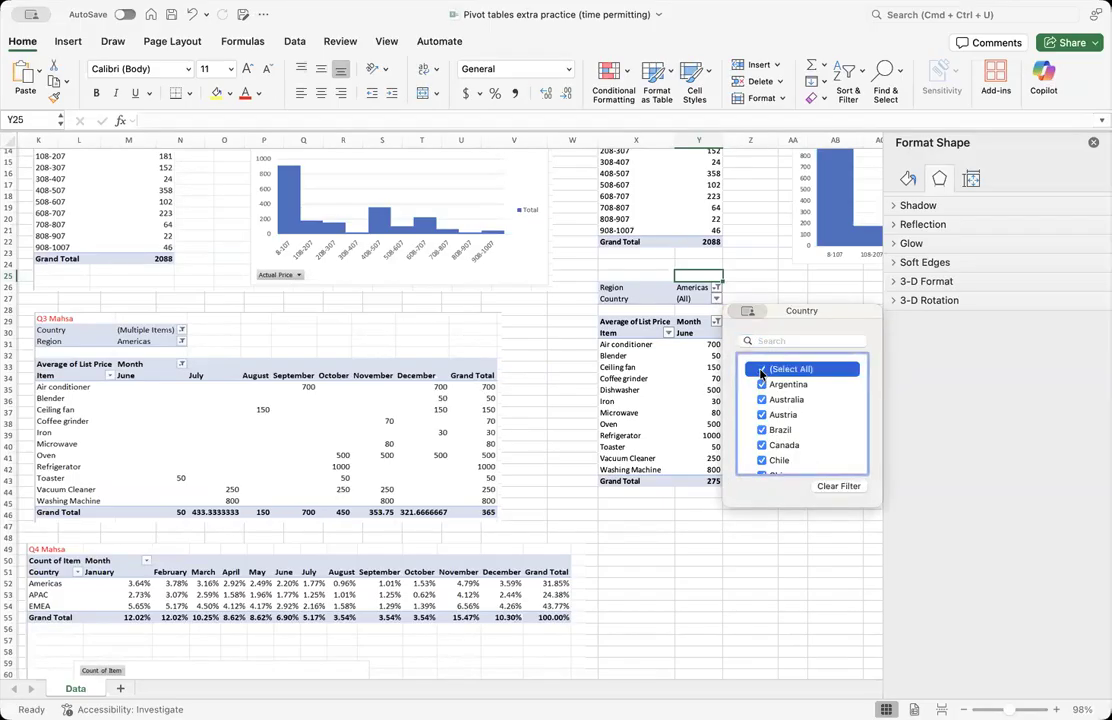
pyautogui.click(763, 385)
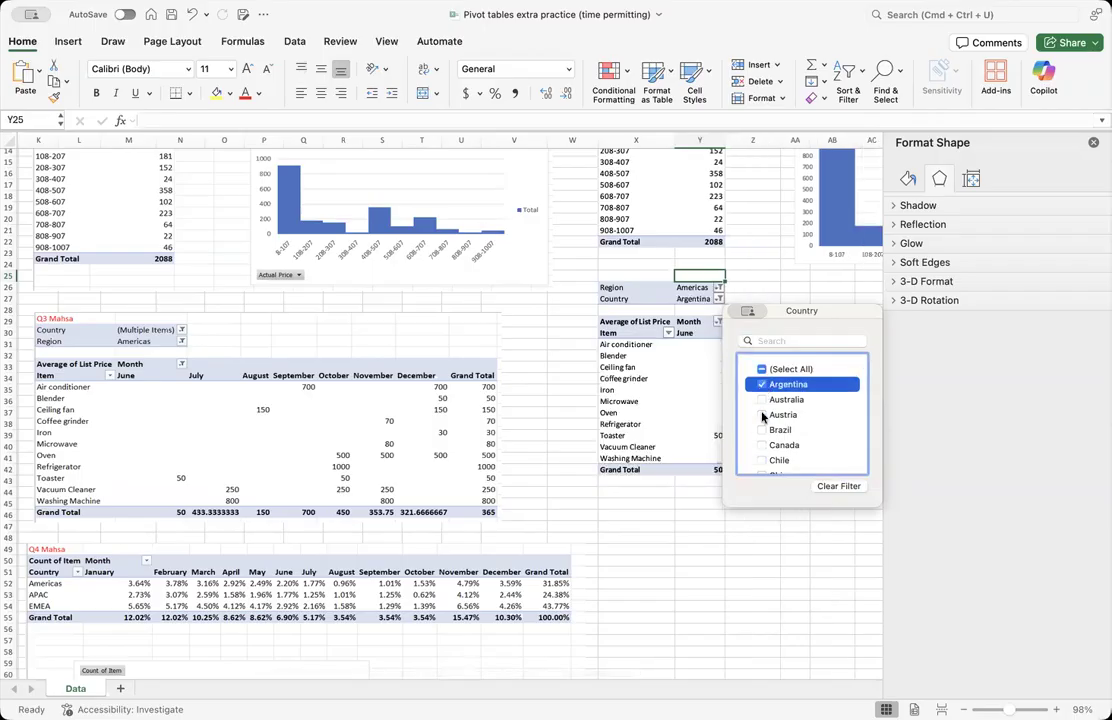
pyautogui.click(763, 416)
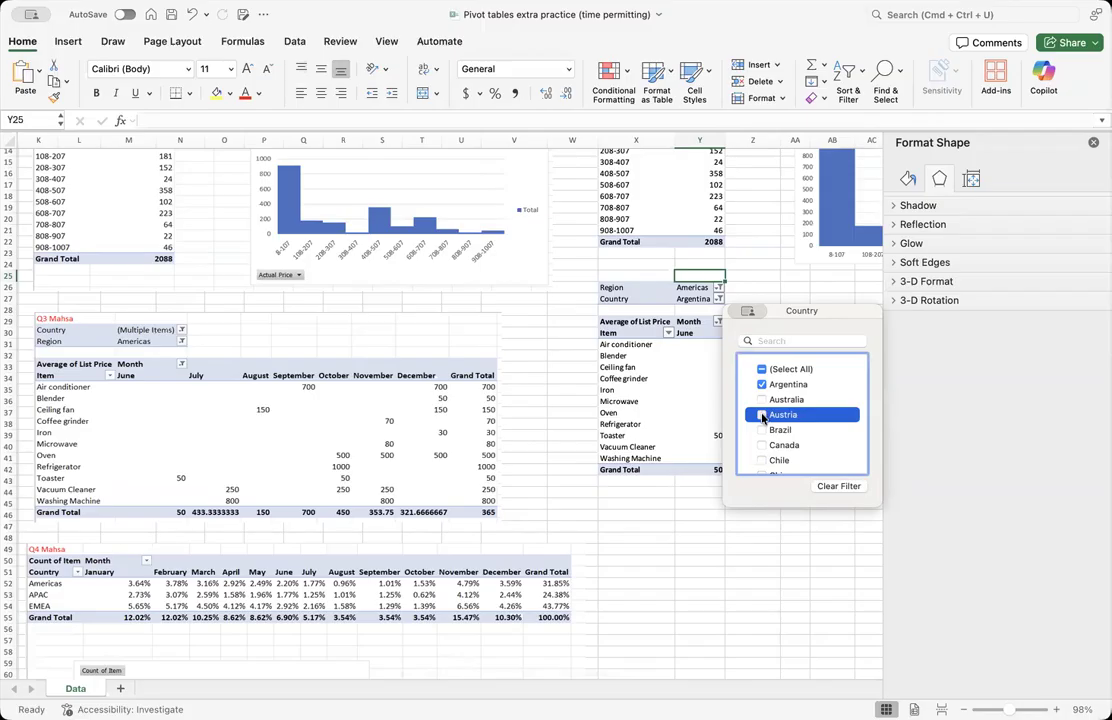
pyautogui.click(762, 416)
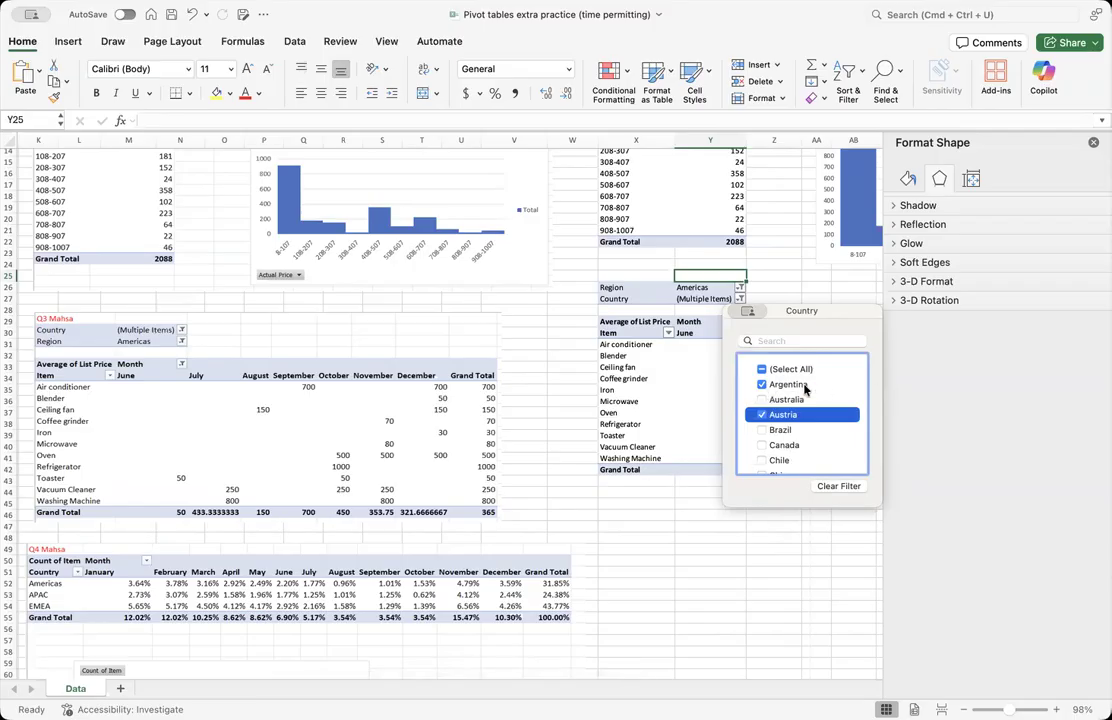
# Compare the Q3 PivotTable with its example and examine the layout of the Q4 example table and chart
pyautogui.click(747, 536)
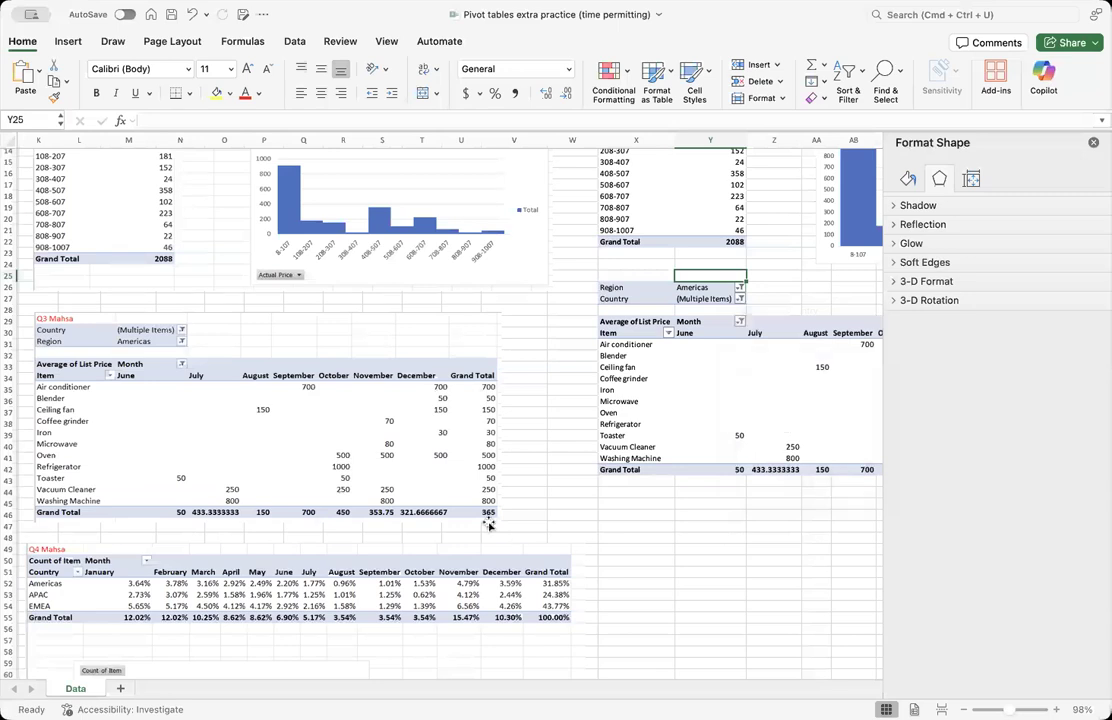
pyautogui.moveTo(575, 537); pyautogui.dragTo(890, 540)
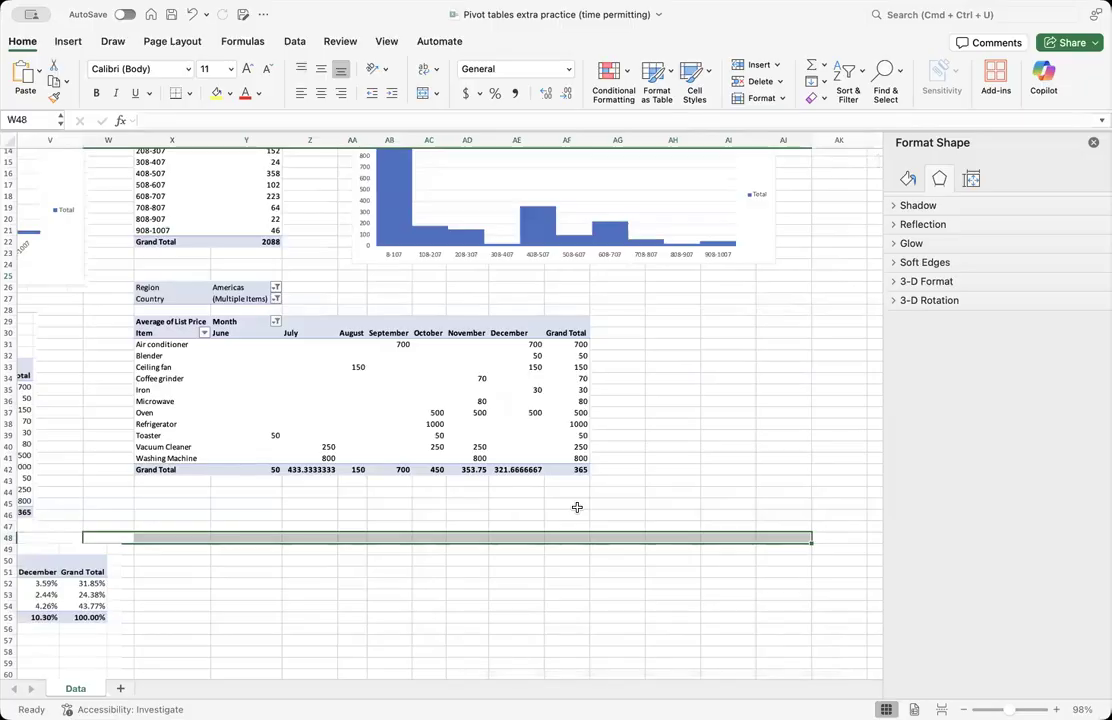
pyautogui.hscroll(-10, 577, 507)
pyautogui.scroll(-2, 577, 507)
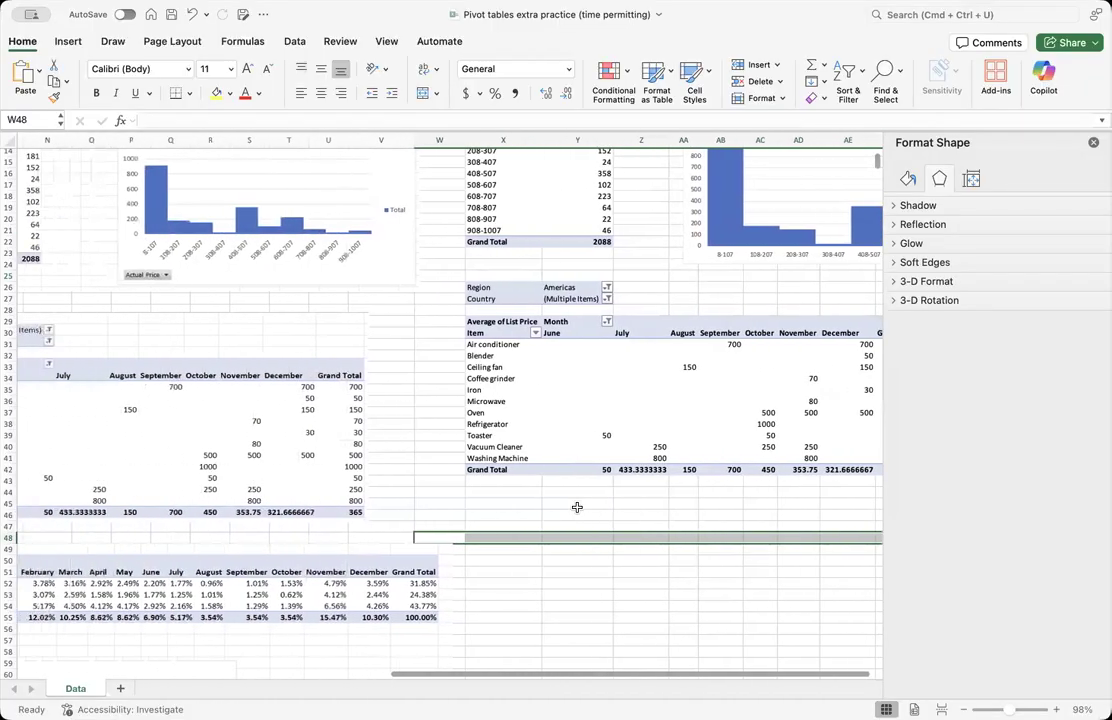
pyautogui.scroll(-8, 577, 507)
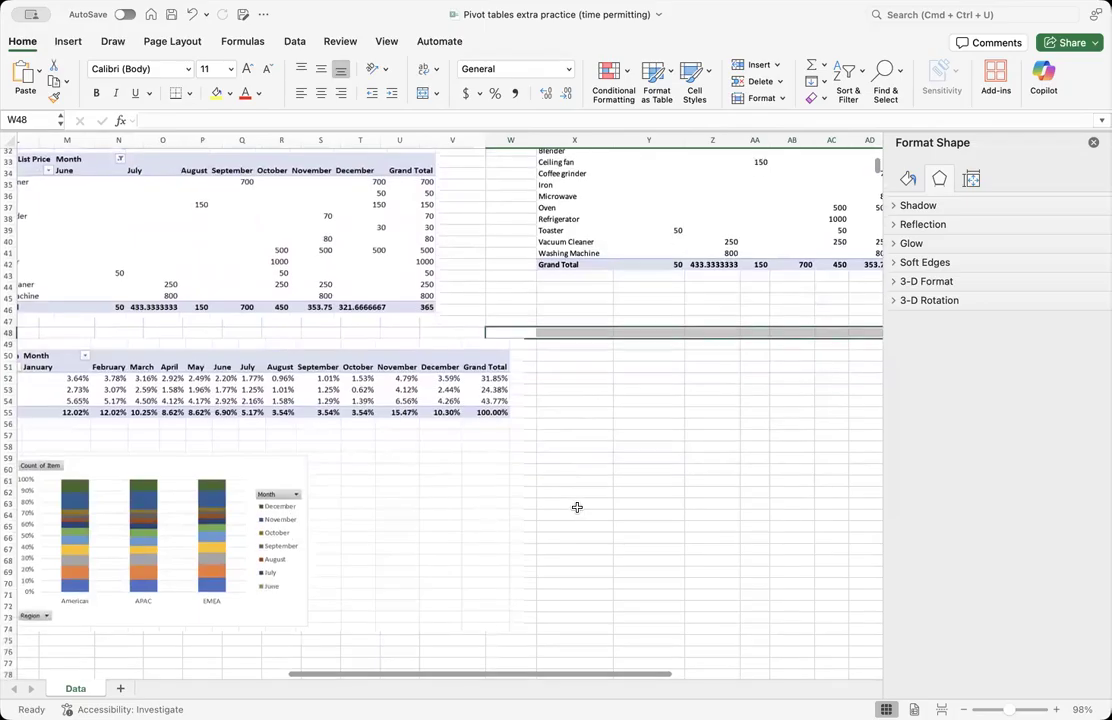
pyautogui.hscroll(-6, 577, 507)
pyautogui.hscroll(-4, 577, 507)
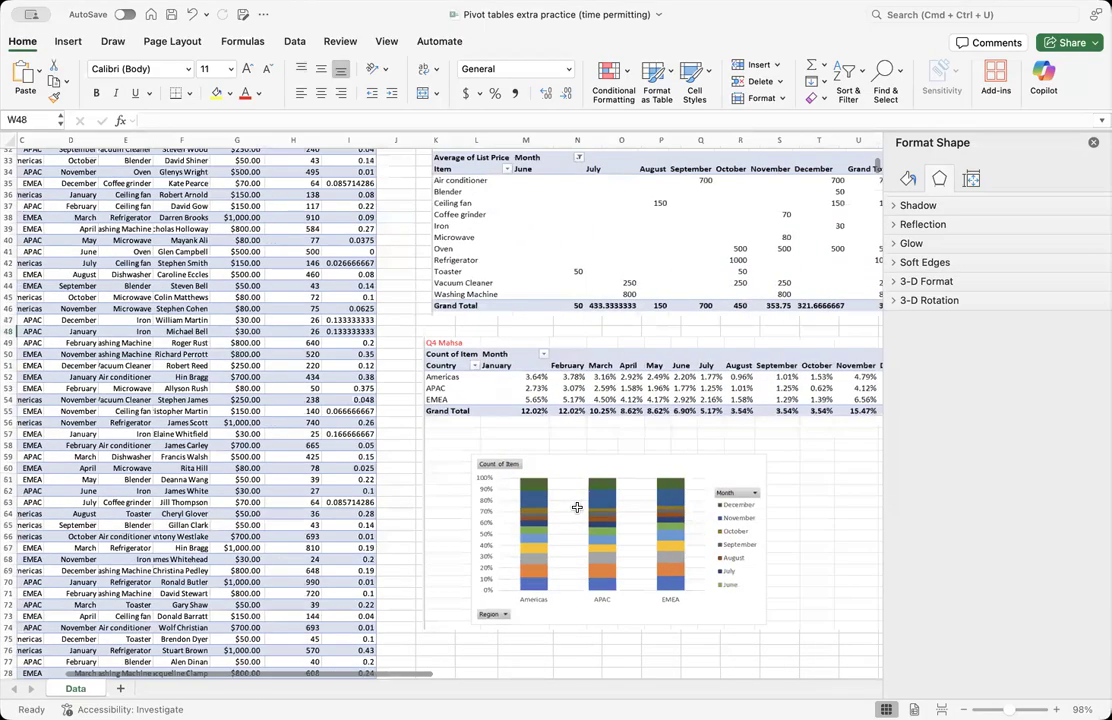
pyautogui.hscroll(4, 577, 507)
pyautogui.scroll(2, 577, 507)
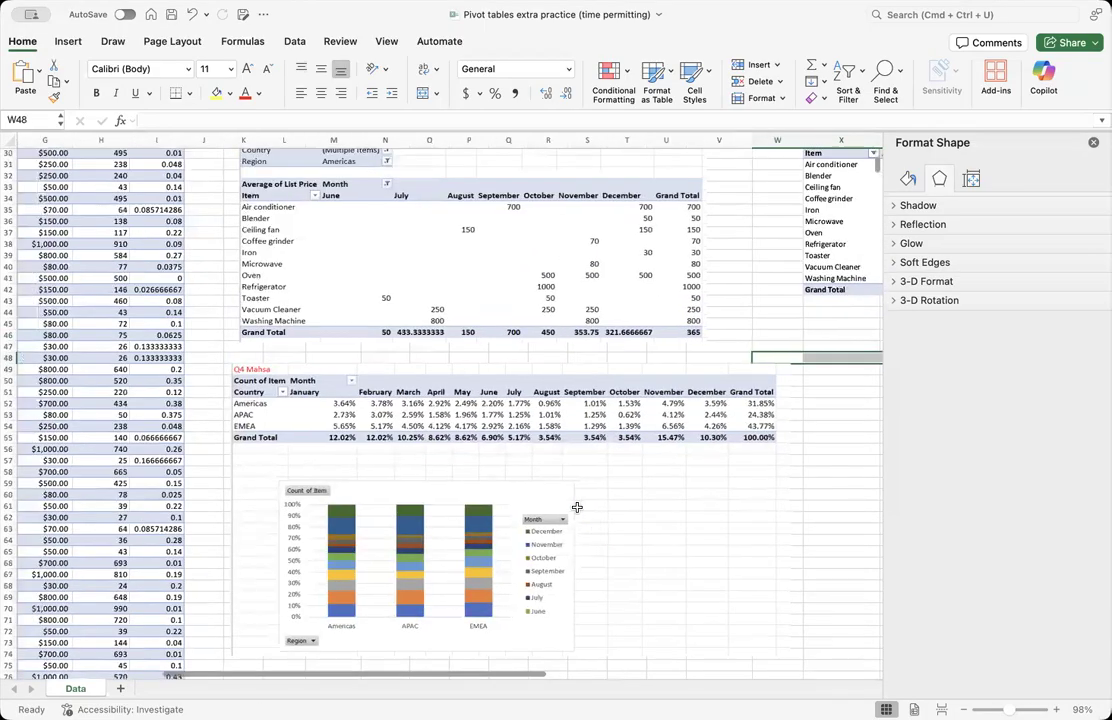
pyautogui.hscroll(1, 577, 507)
# Insert a new PivotTable from the Dataset table on the existing Data worksheet at cell Y50, beside the Q4 example
pyautogui.click(130, 346)
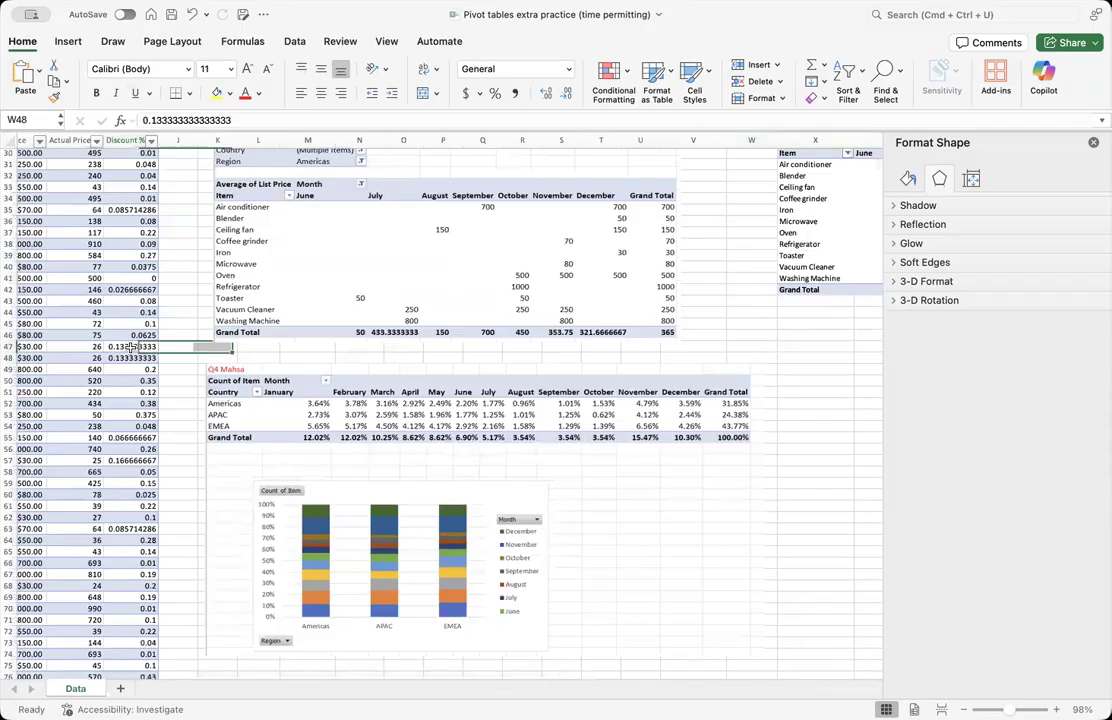
pyautogui.click(67, 42)
pyautogui.click(28, 77)
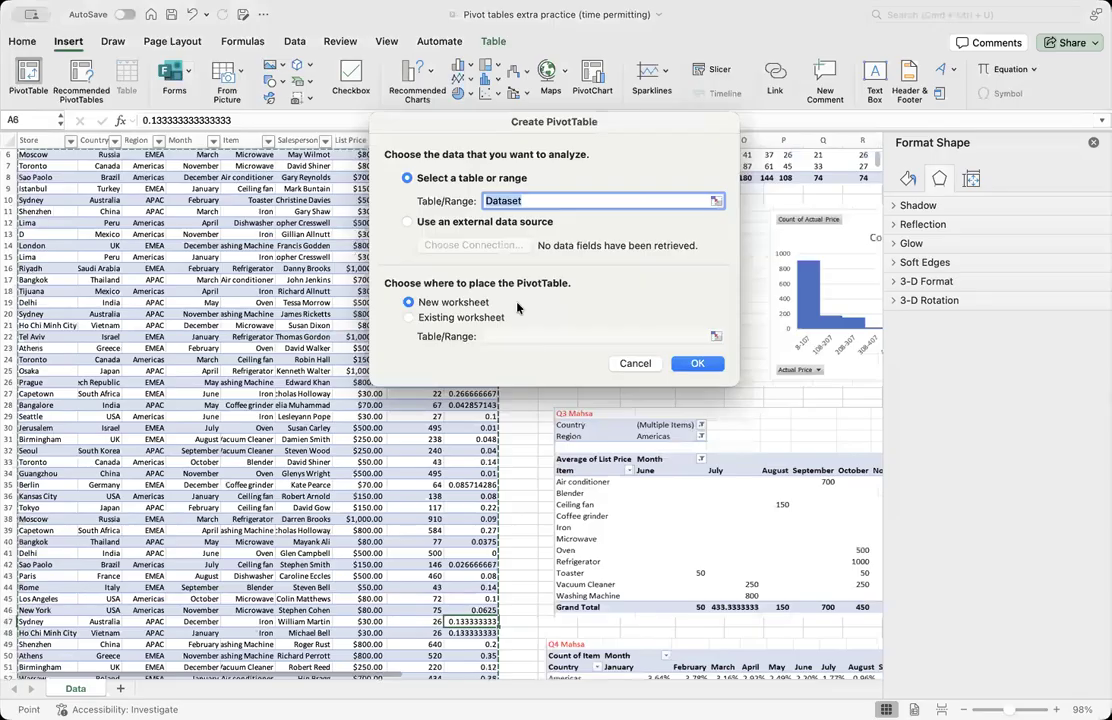
pyautogui.click(605, 336)
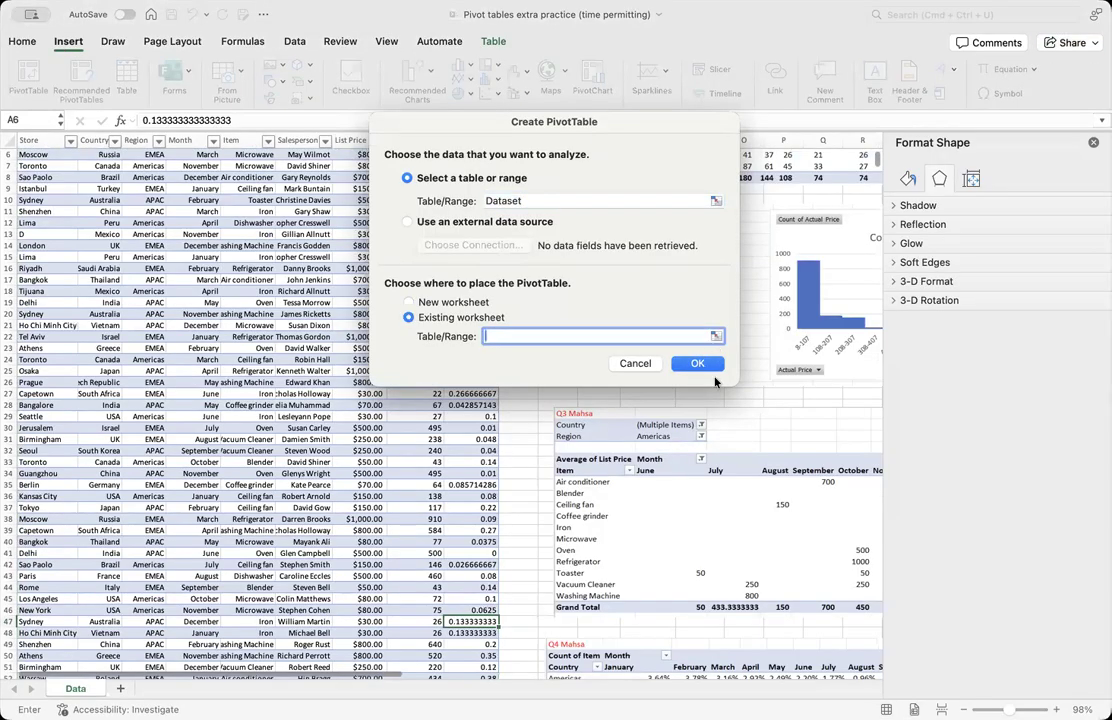
pyautogui.click(699, 365)
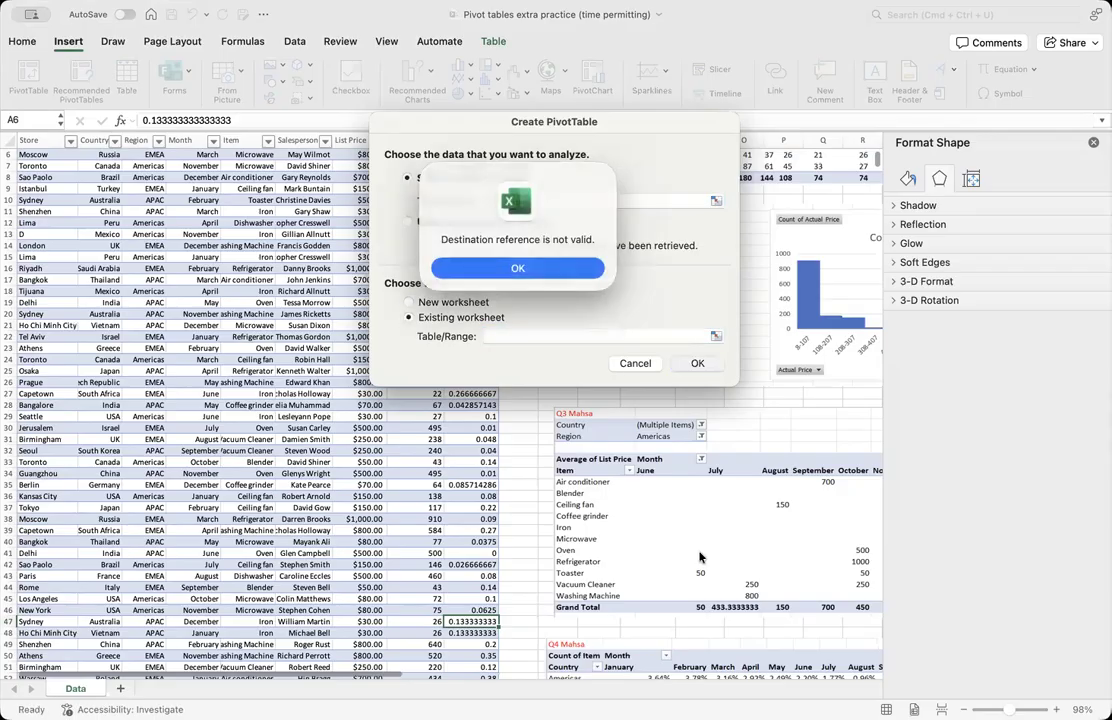
pyautogui.click(546, 266)
pyautogui.click(715, 337)
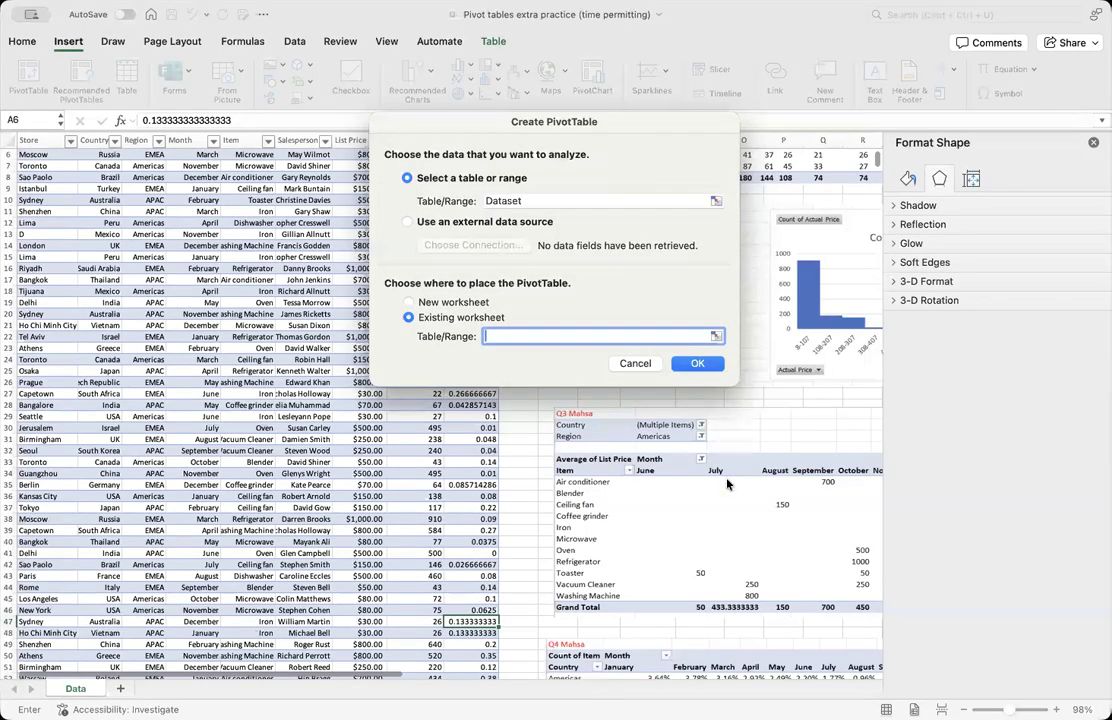
pyautogui.scroll(-15, 700, 420)
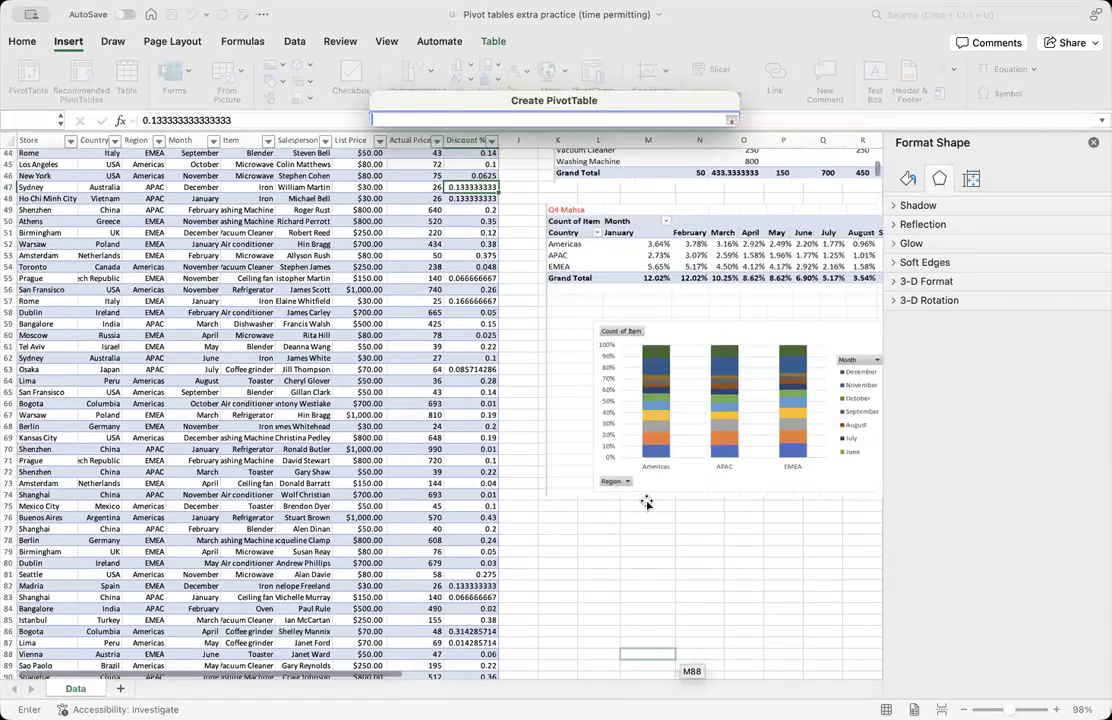
pyautogui.hscroll(5, 647, 503)
pyautogui.click(775, 219)
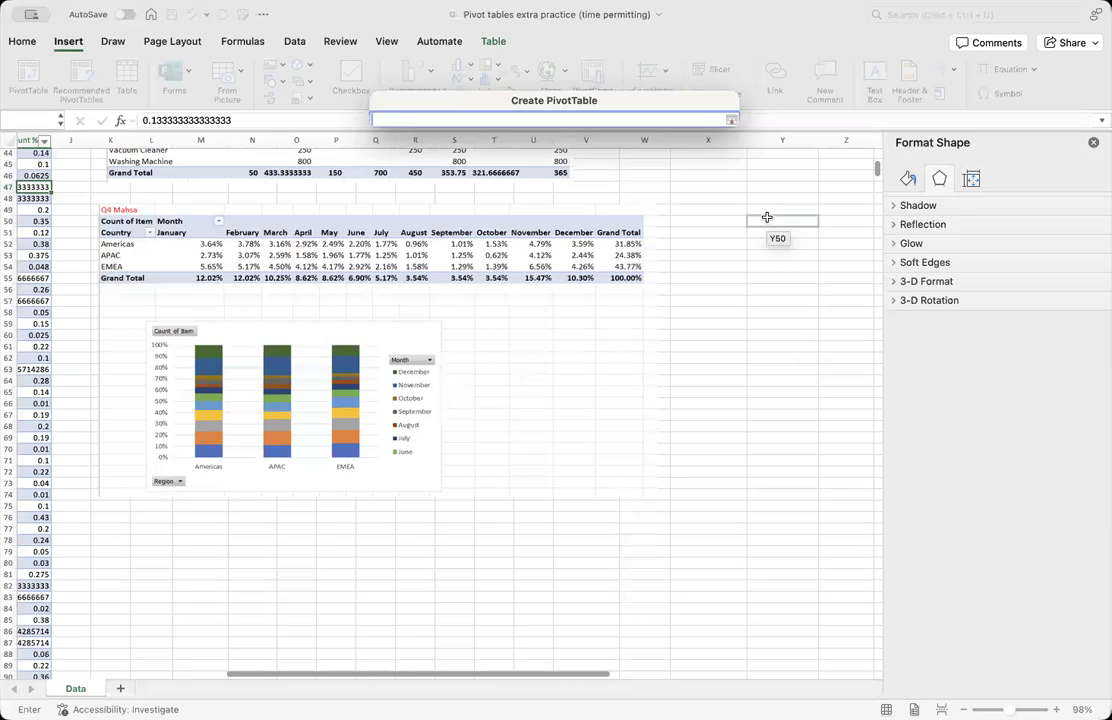
pyautogui.click(731, 119)
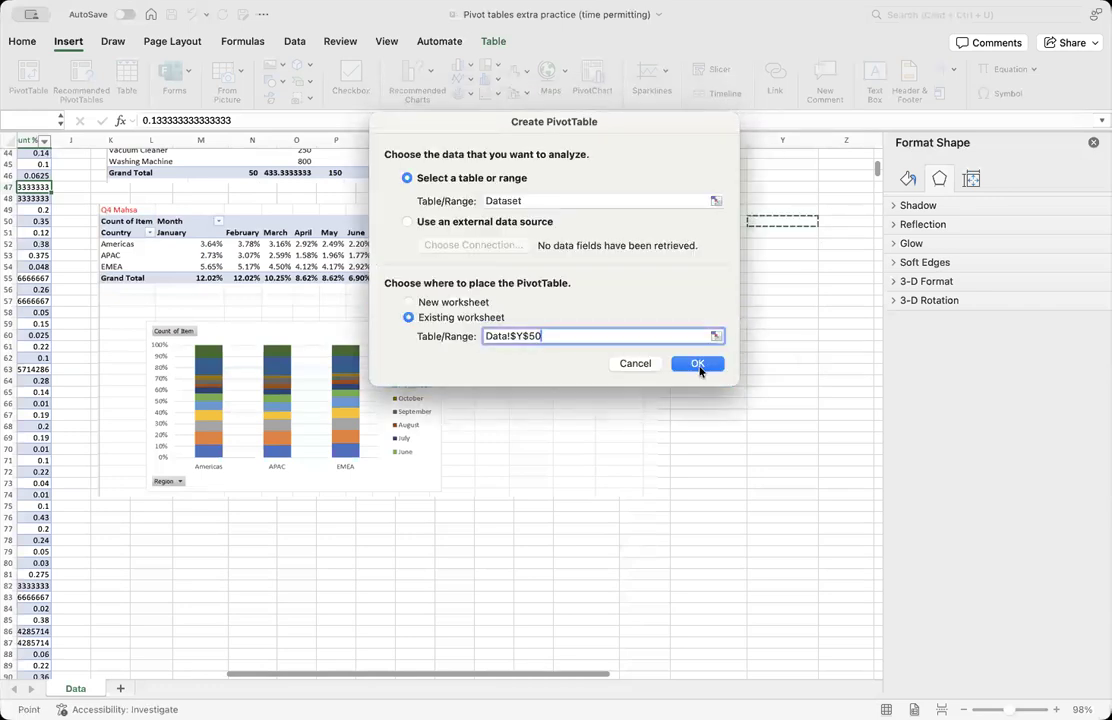
pyautogui.click(697, 363)
# Lay out the new PivotTable with Region as rows, Month as columns and the count of Item as values
pyautogui.hscroll(2, 703, 333)
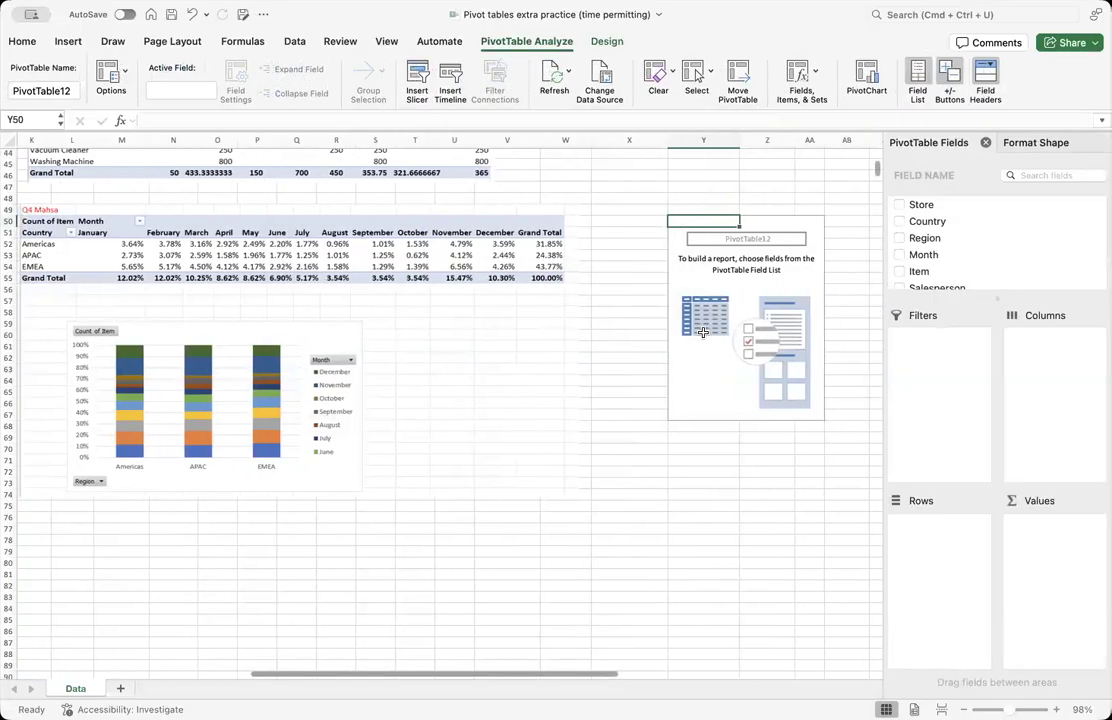
pyautogui.hscroll(-2, 703, 333)
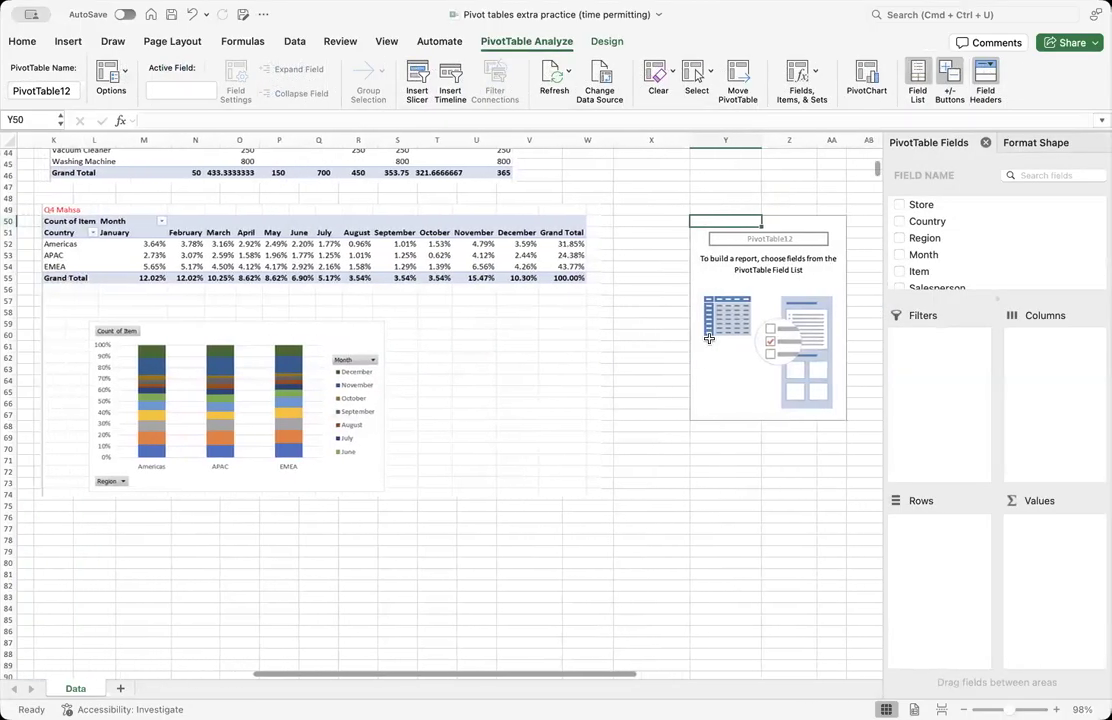
pyautogui.moveTo(930, 222); pyautogui.dragTo(935, 575)
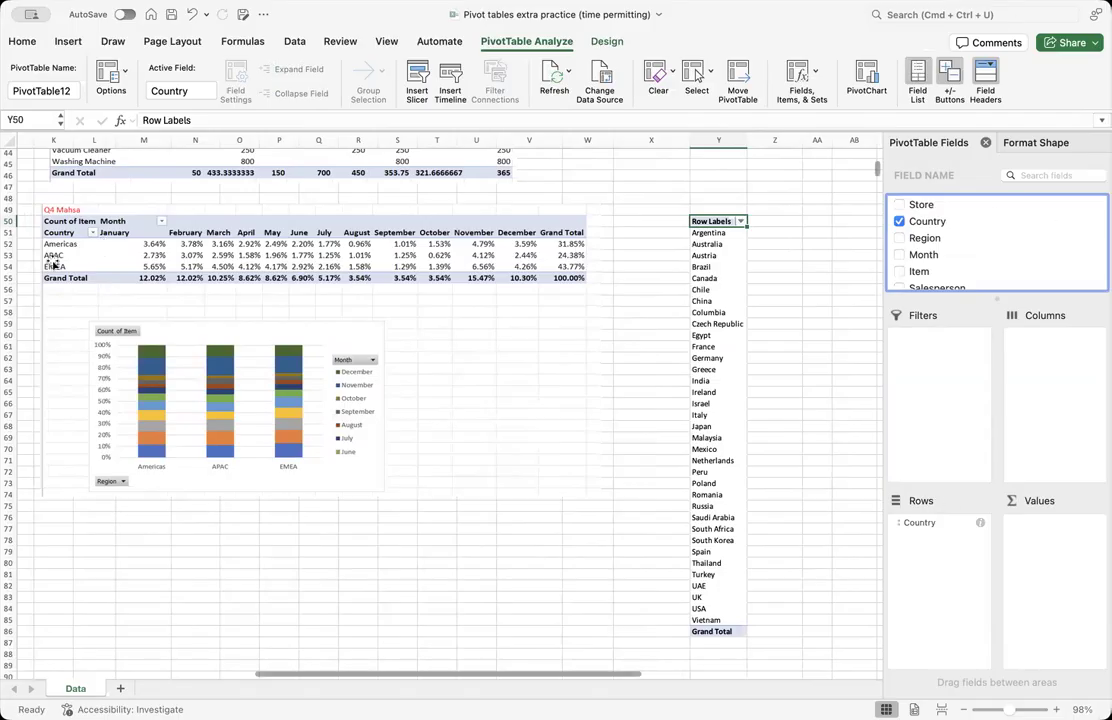
pyautogui.click(965, 528)
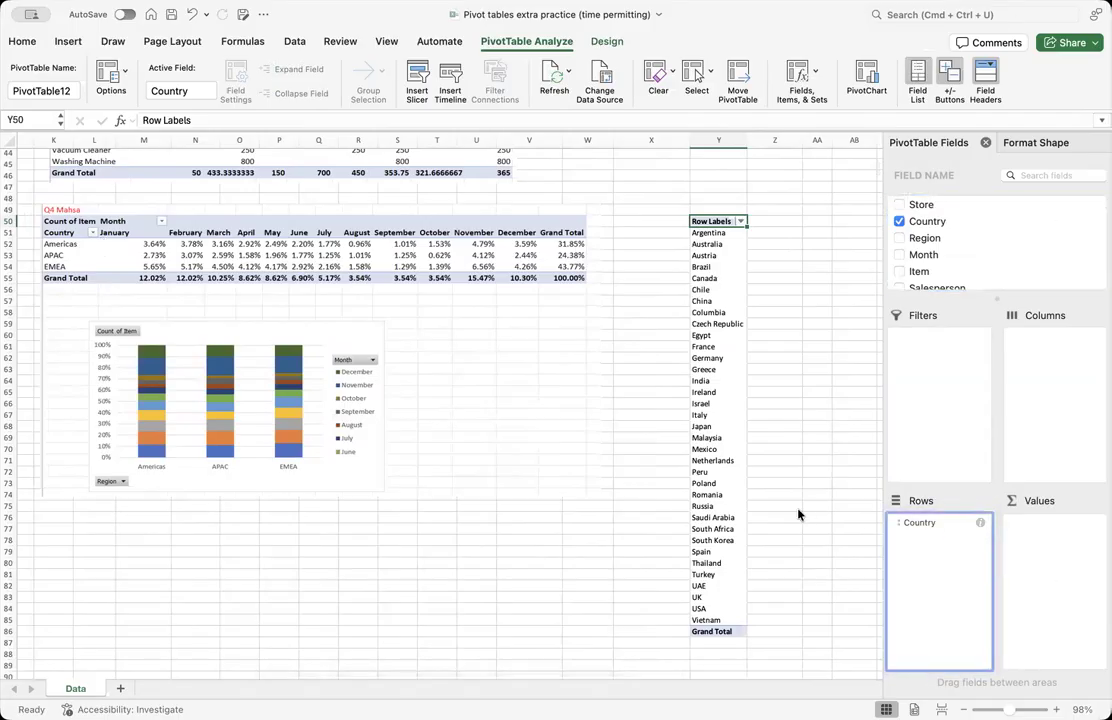
pyautogui.moveTo(932, 254); pyautogui.dragTo(960, 569)
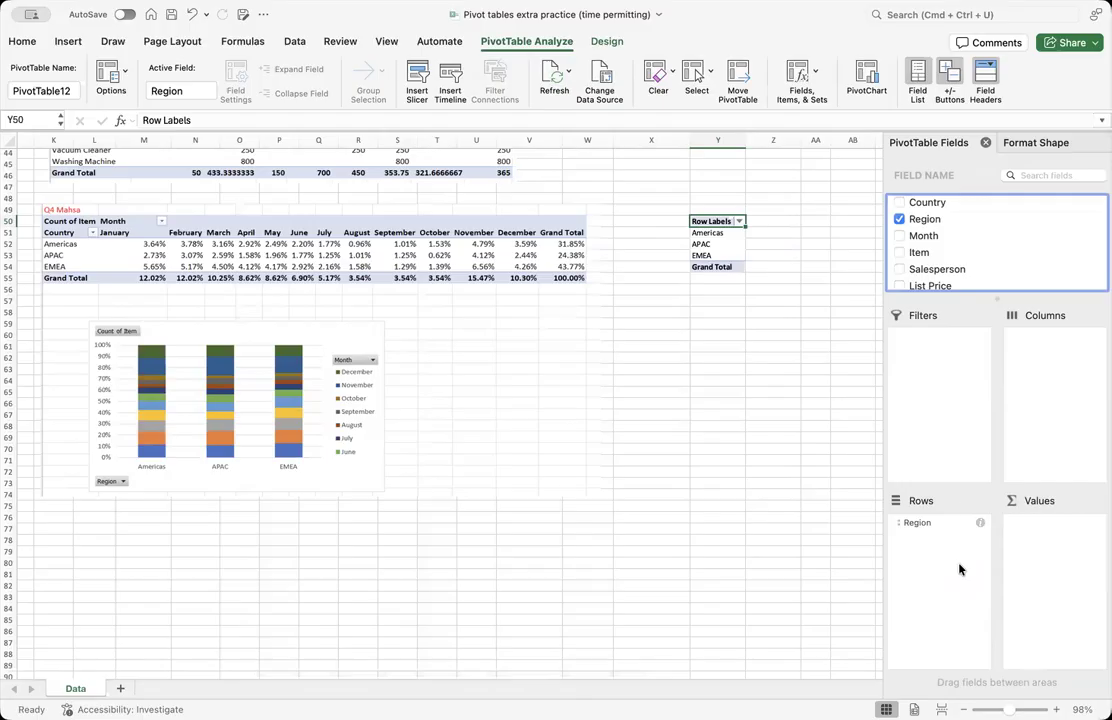
pyautogui.moveTo(926, 237); pyautogui.dragTo(1065, 395)
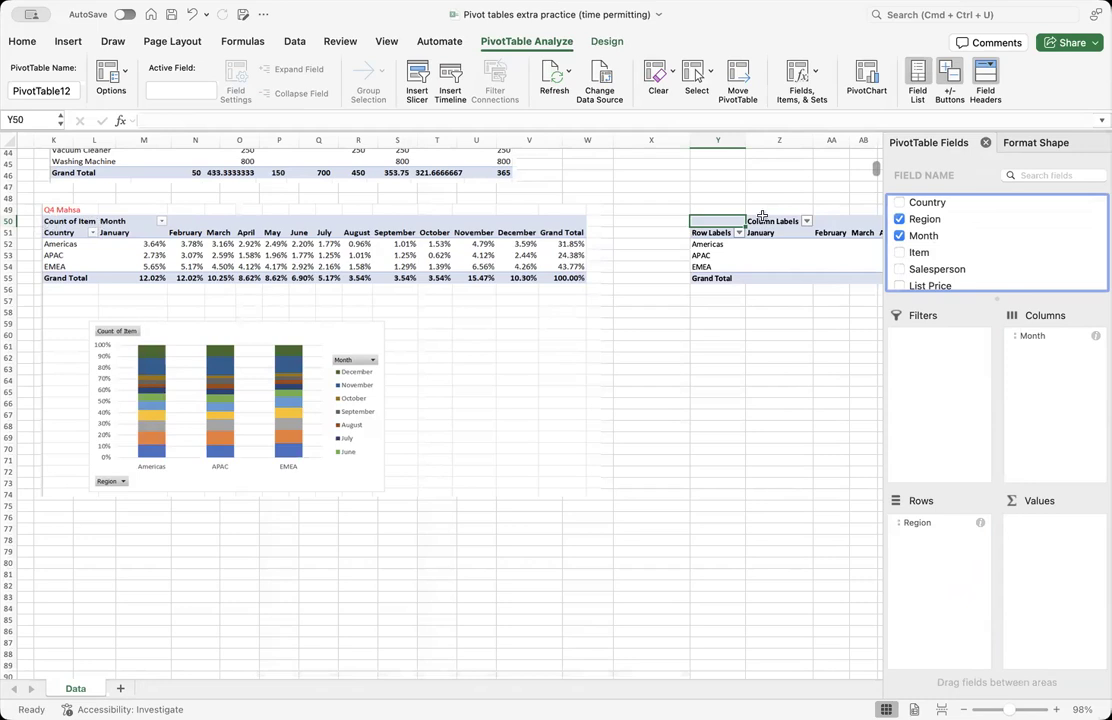
pyautogui.moveTo(916, 254); pyautogui.dragTo(1050, 560)
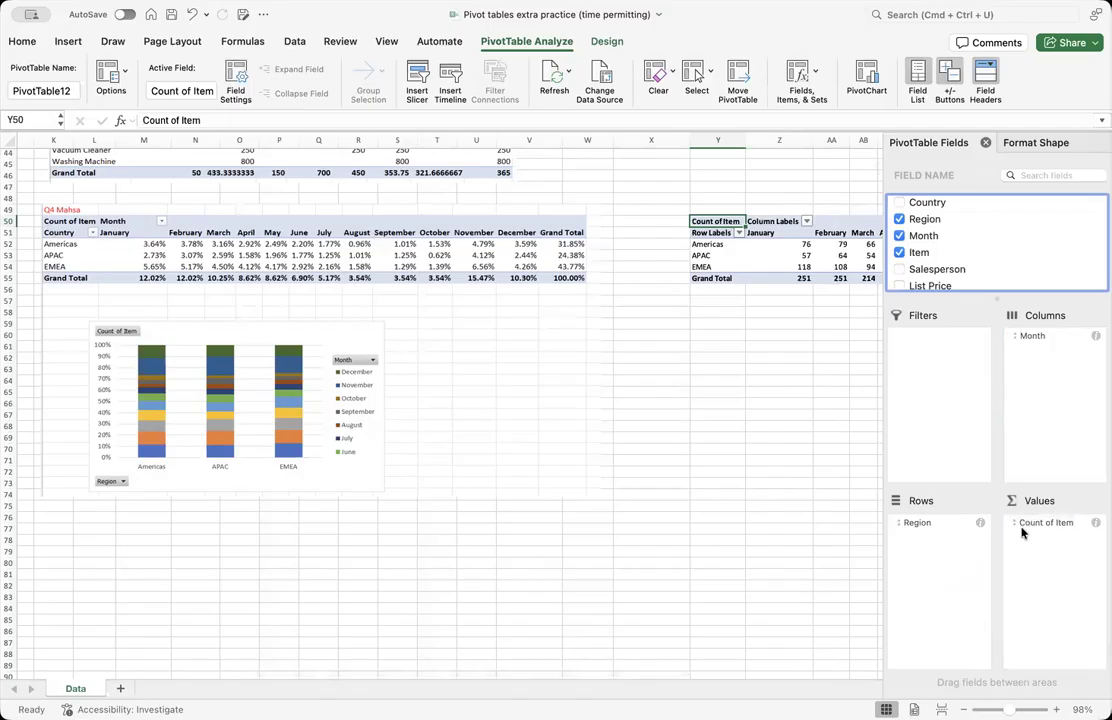
# Rename the Q4 PivotTable's row heading as Region
pyautogui.doubleClick(709, 231)
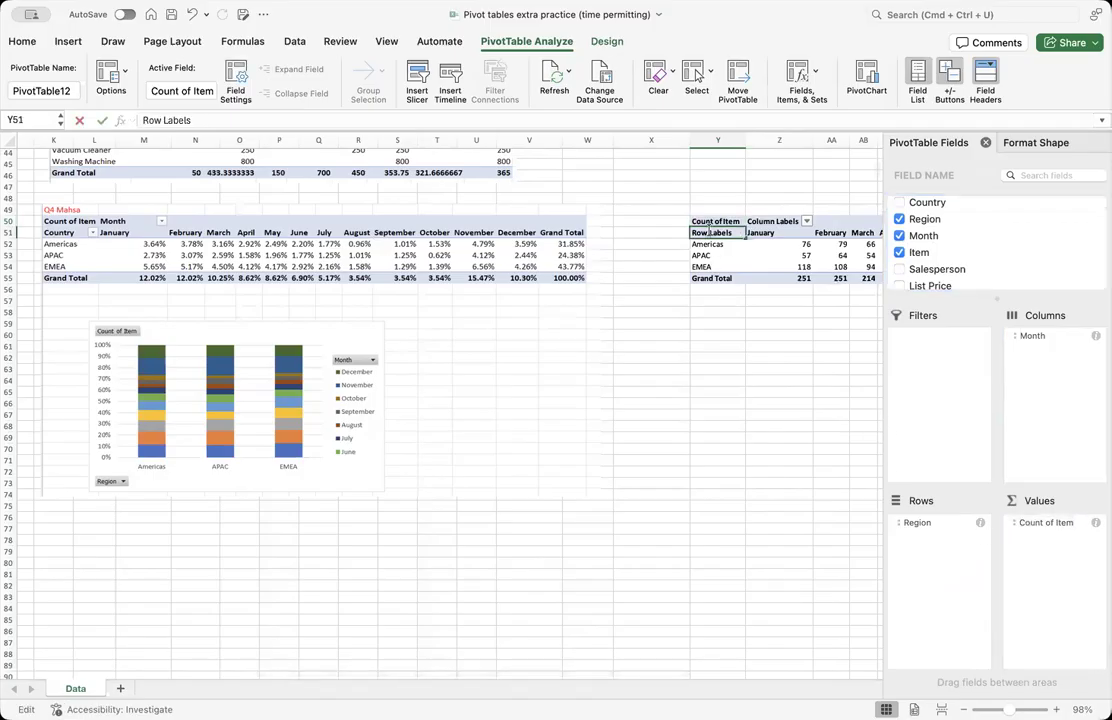
pyautogui.write('Fe')
pyautogui.press('Escape')
pyautogui.write('Region')
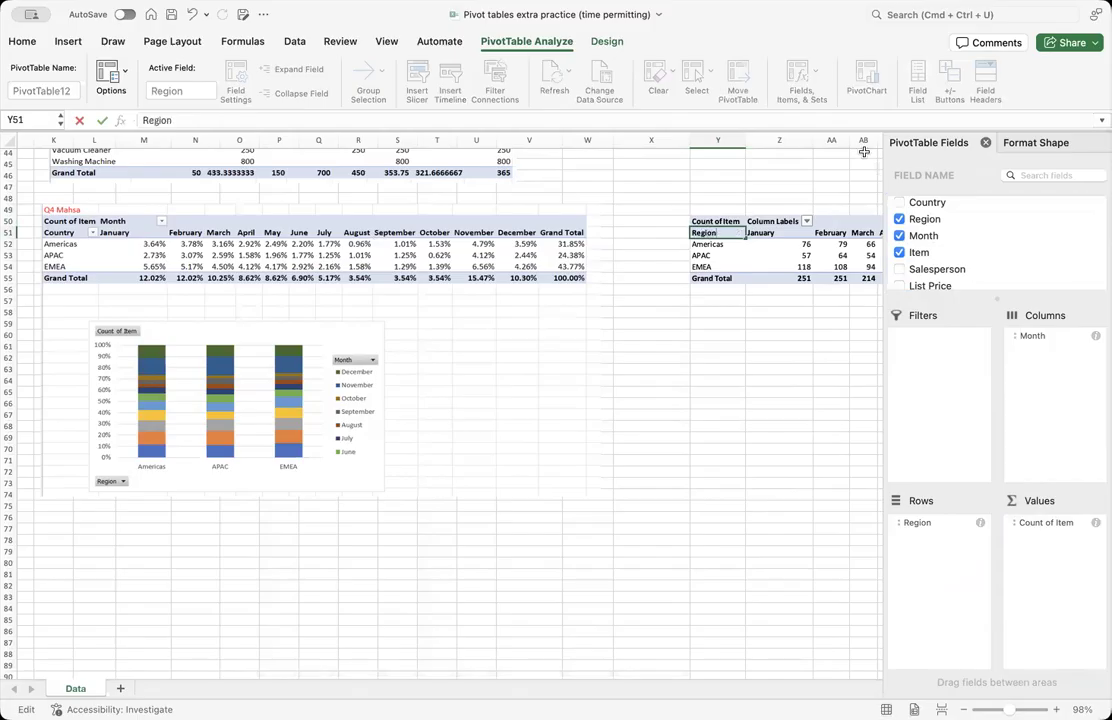
# Rename the Q4 PivotTable's column heading as Month
pyautogui.click(766, 222)
pyautogui.write('Mot')
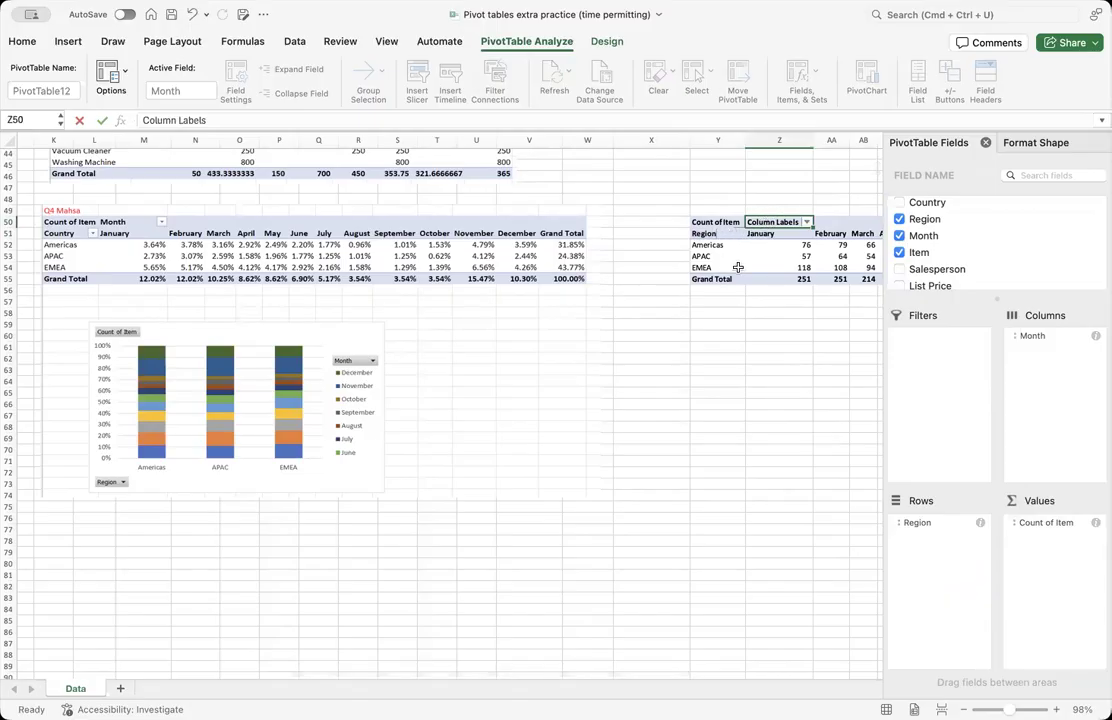
pyautogui.write('Month')
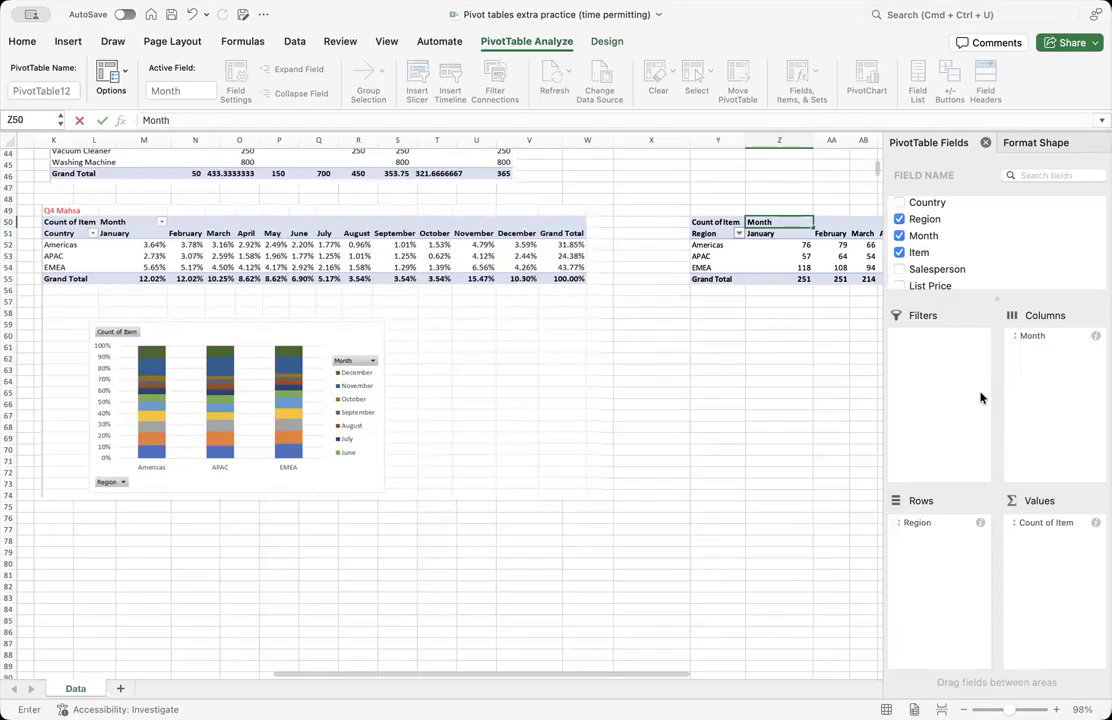
pyautogui.hscroll(2, 745, 348)
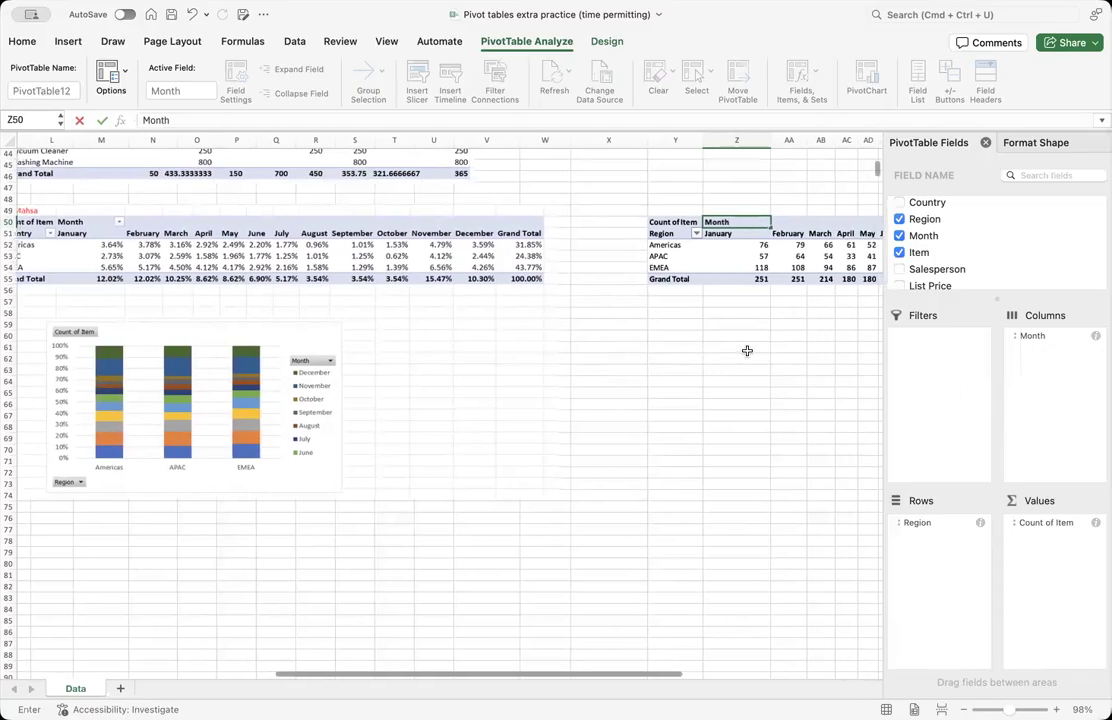
pyautogui.hscroll(10, 747, 350)
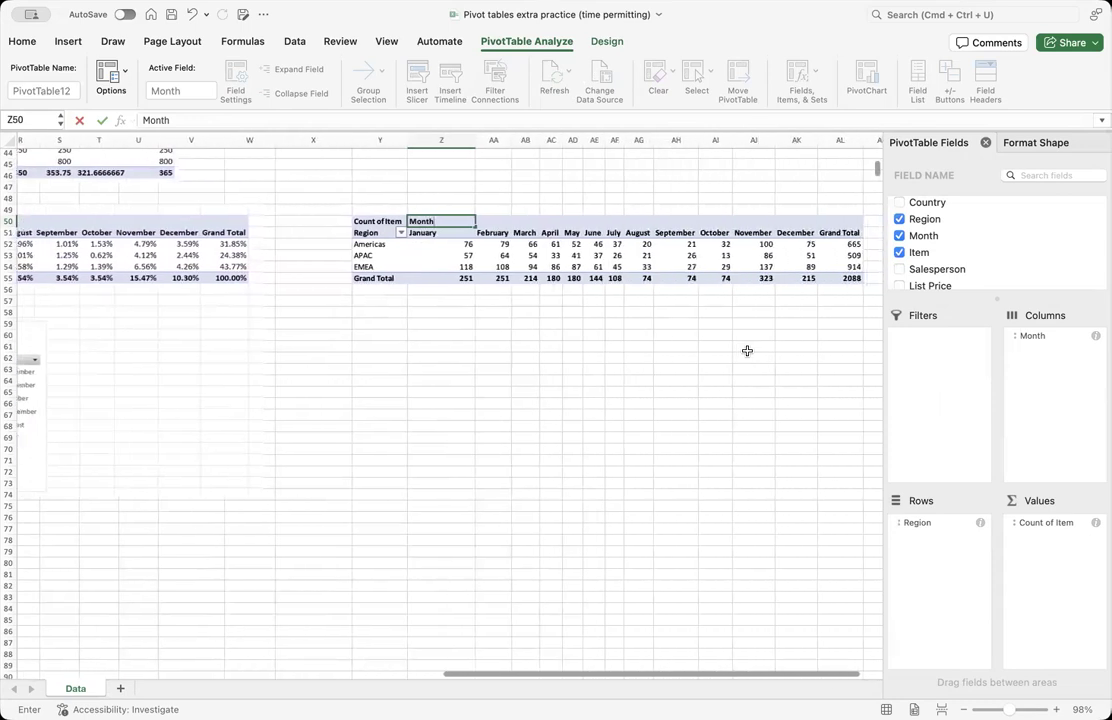
pyautogui.click(836, 255)
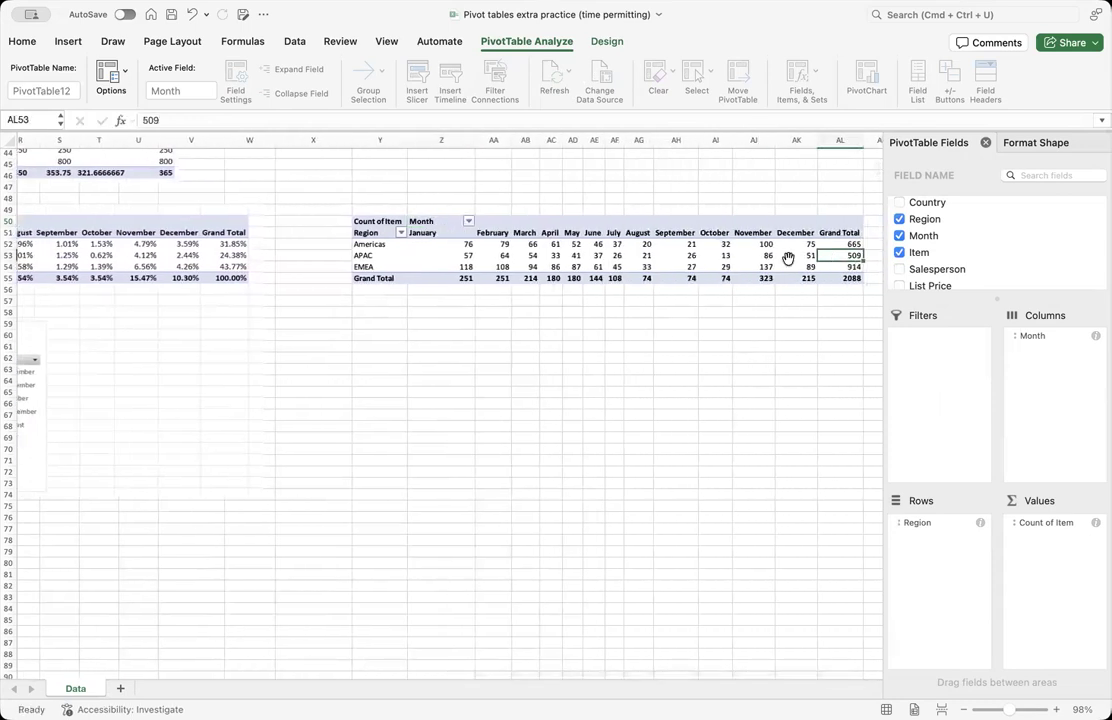
# Show the Q4 PivotTable's Count of Item values as % of Grand Total
pyautogui.click(222, 280)
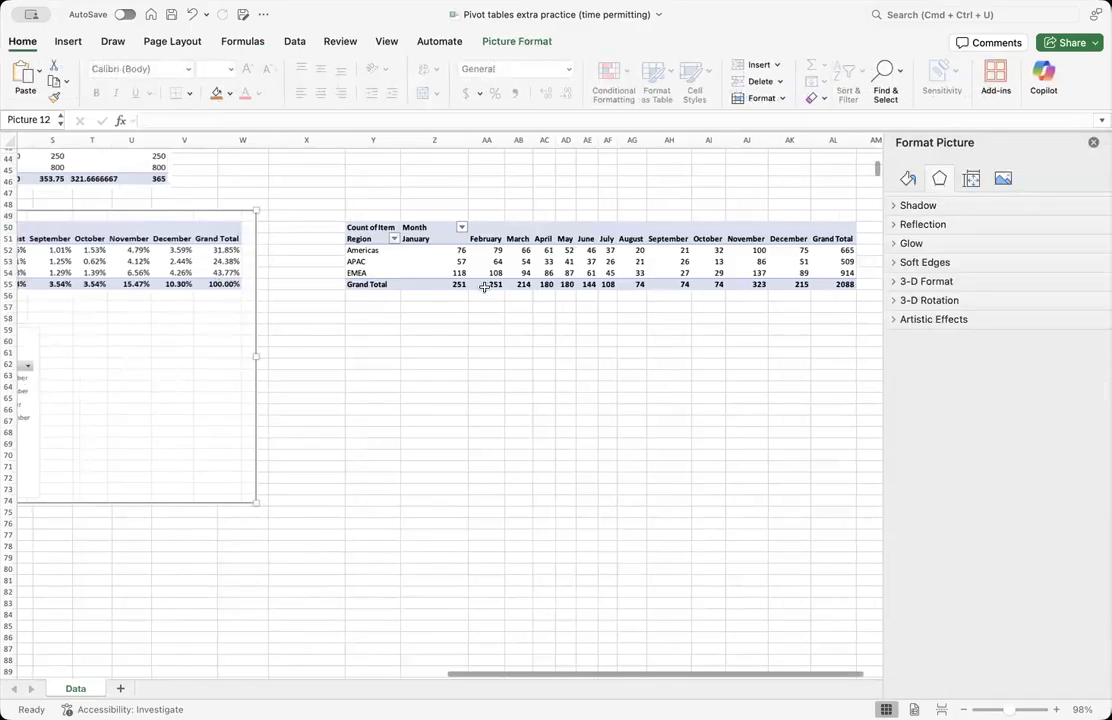
pyautogui.hscroll(1, 533, 299)
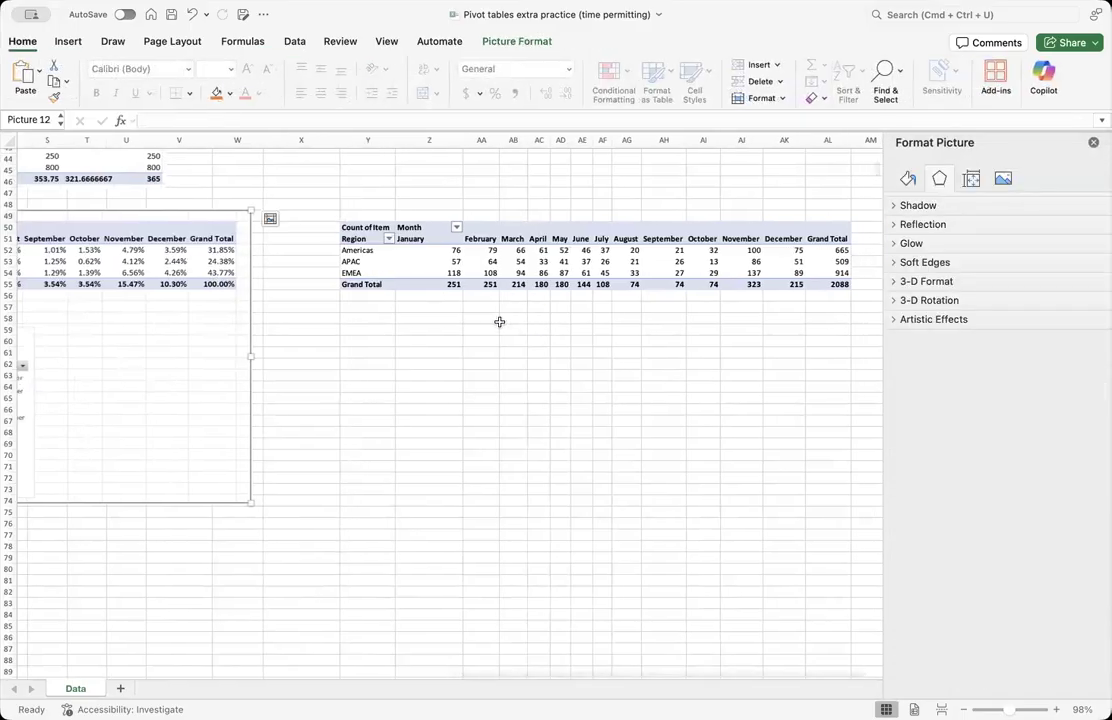
pyautogui.click(409, 278)
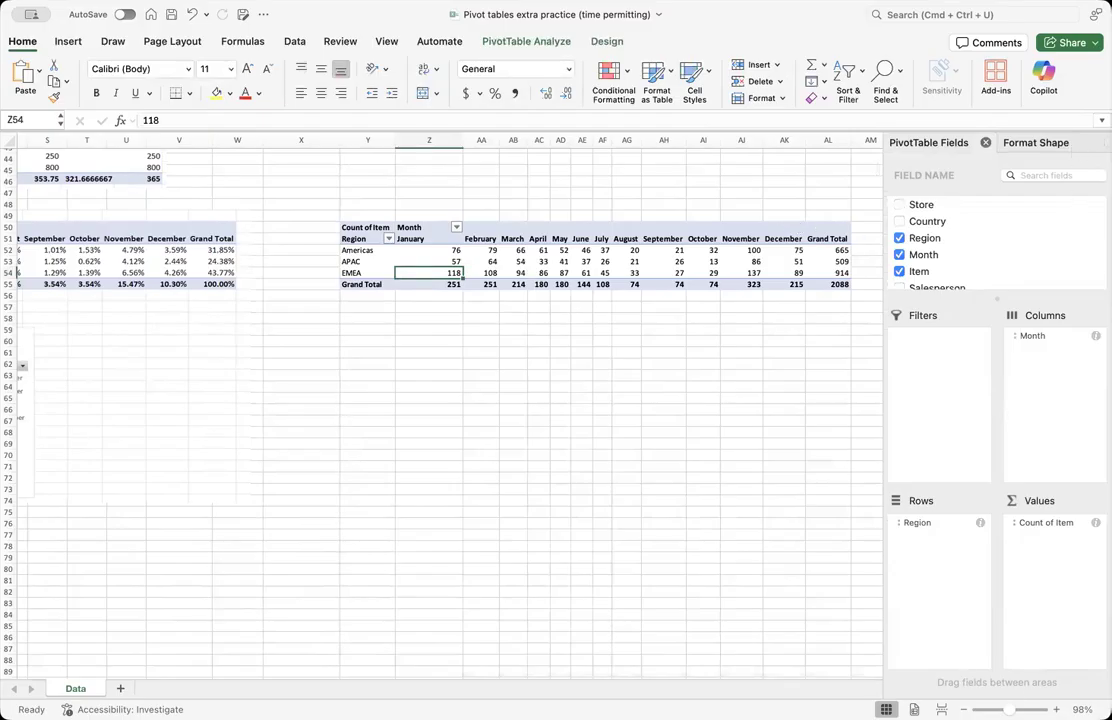
pyautogui.click(1046, 524)
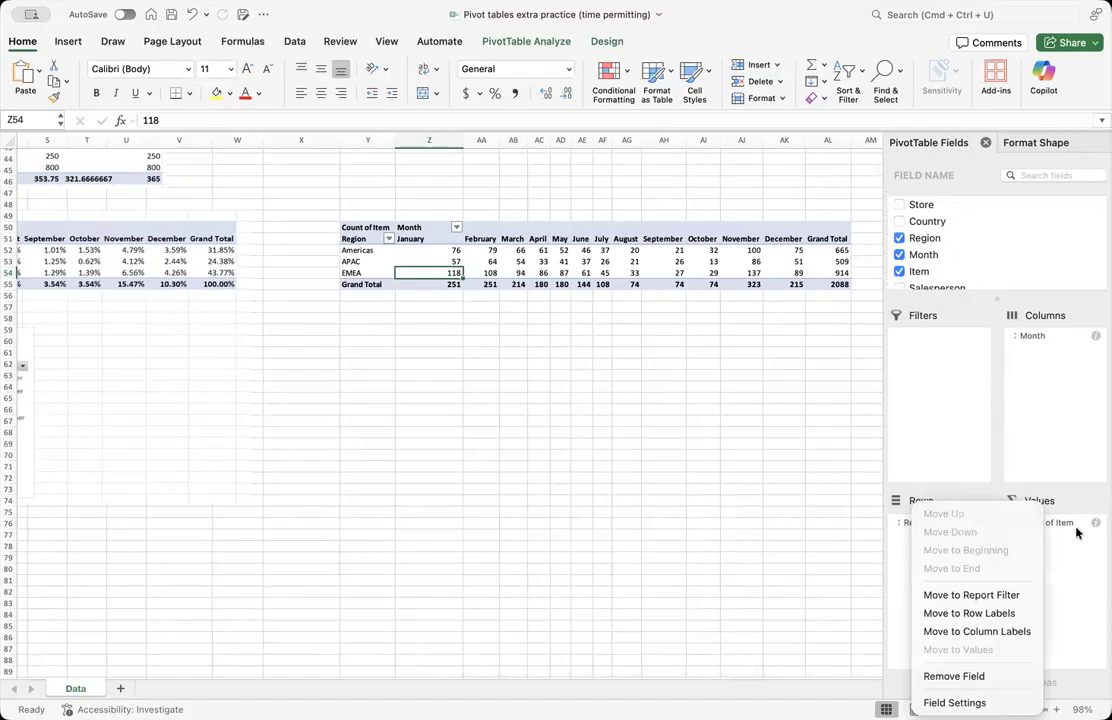
pyautogui.rightClick(1079, 528)
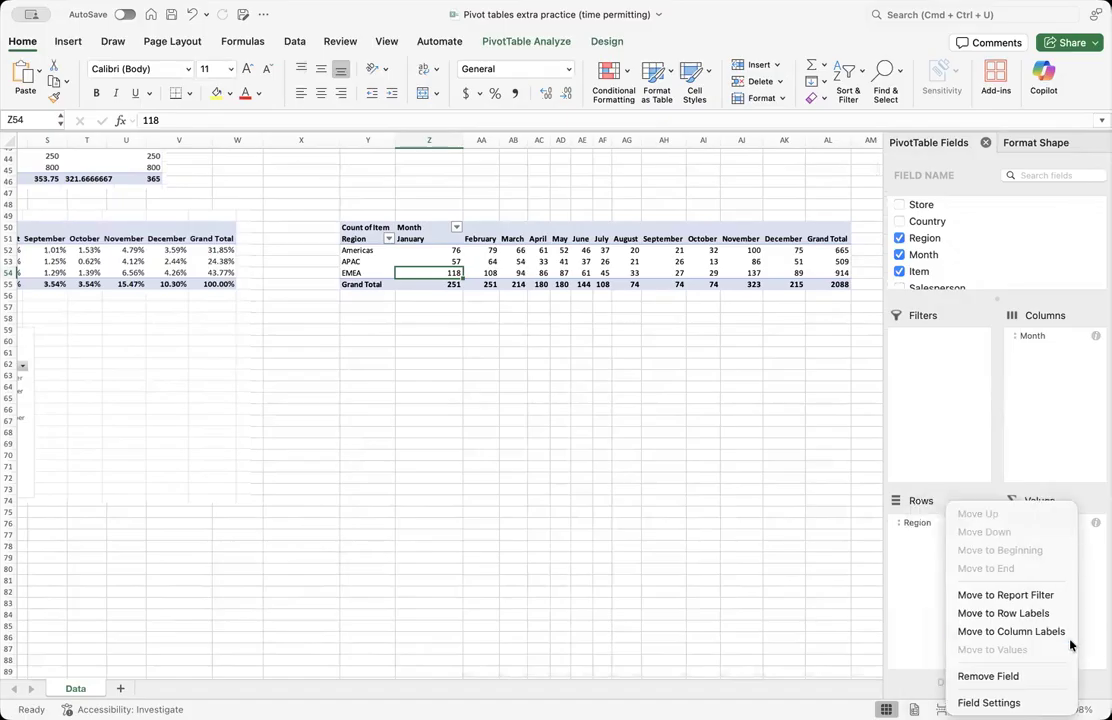
pyautogui.click(1010, 703)
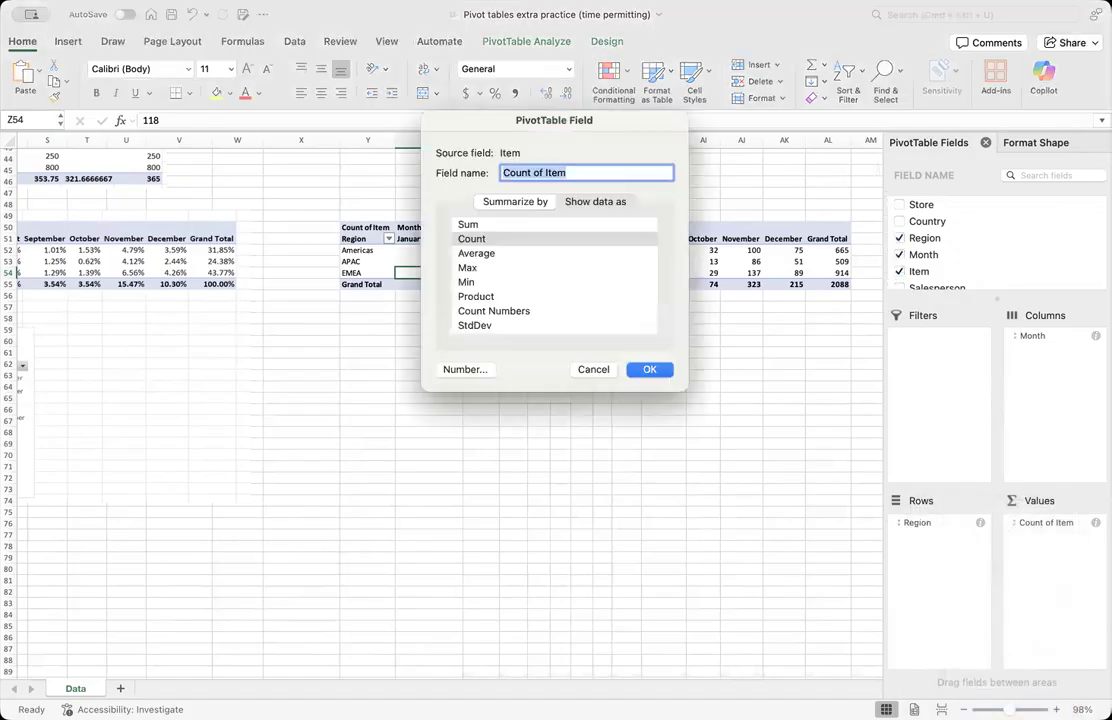
pyautogui.click(580, 203)
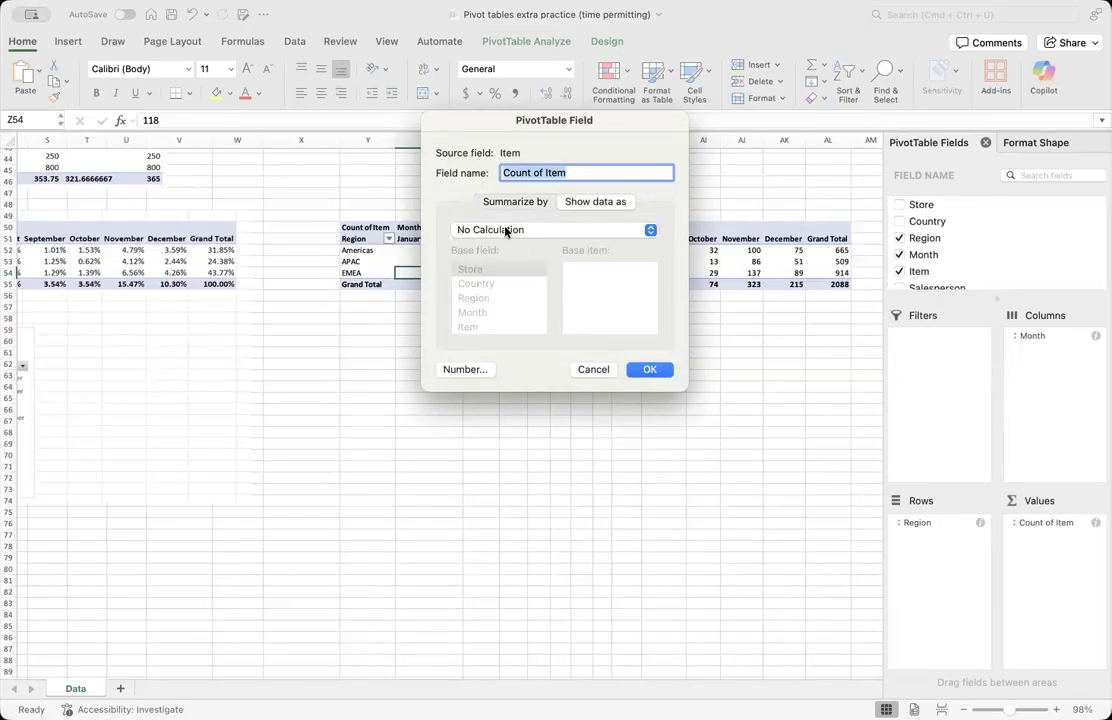
pyautogui.moveTo(584, 128); pyautogui.dragTo(660, 123)
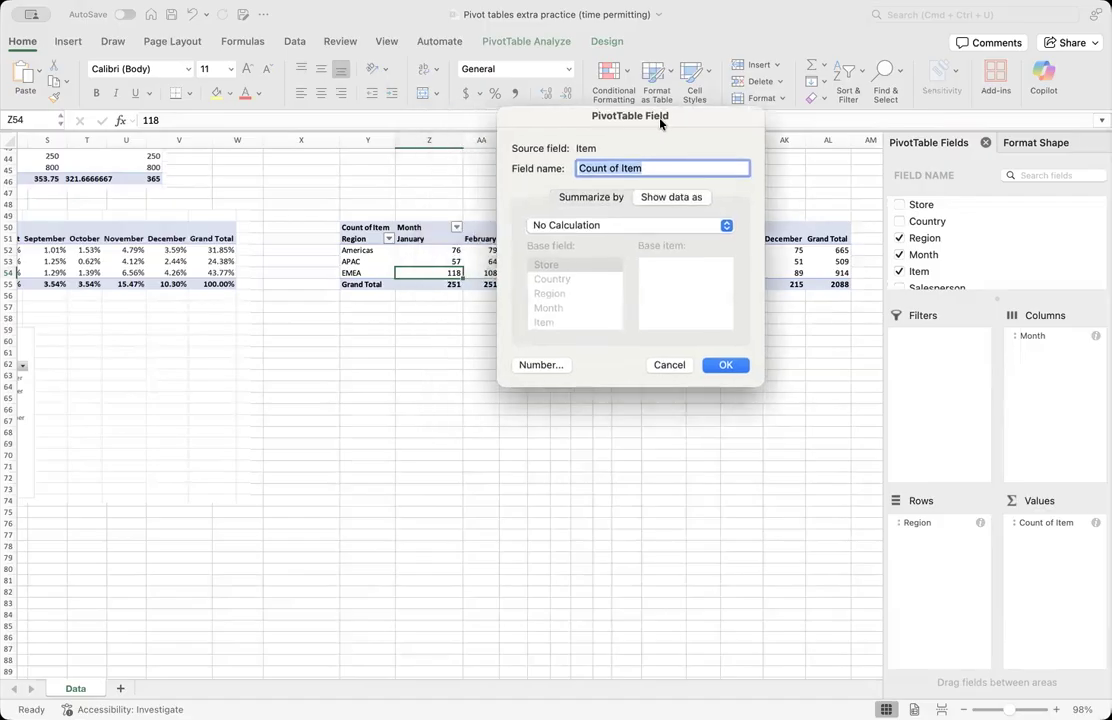
pyautogui.click(612, 226)
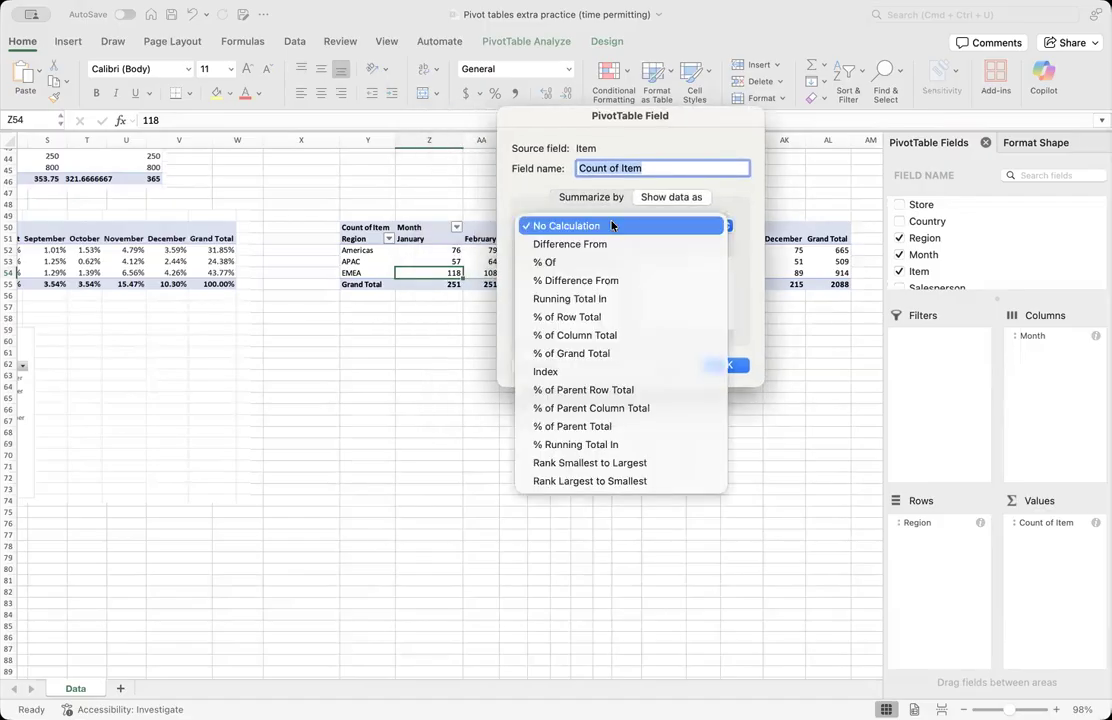
pyautogui.click(625, 355)
pyautogui.click(726, 365)
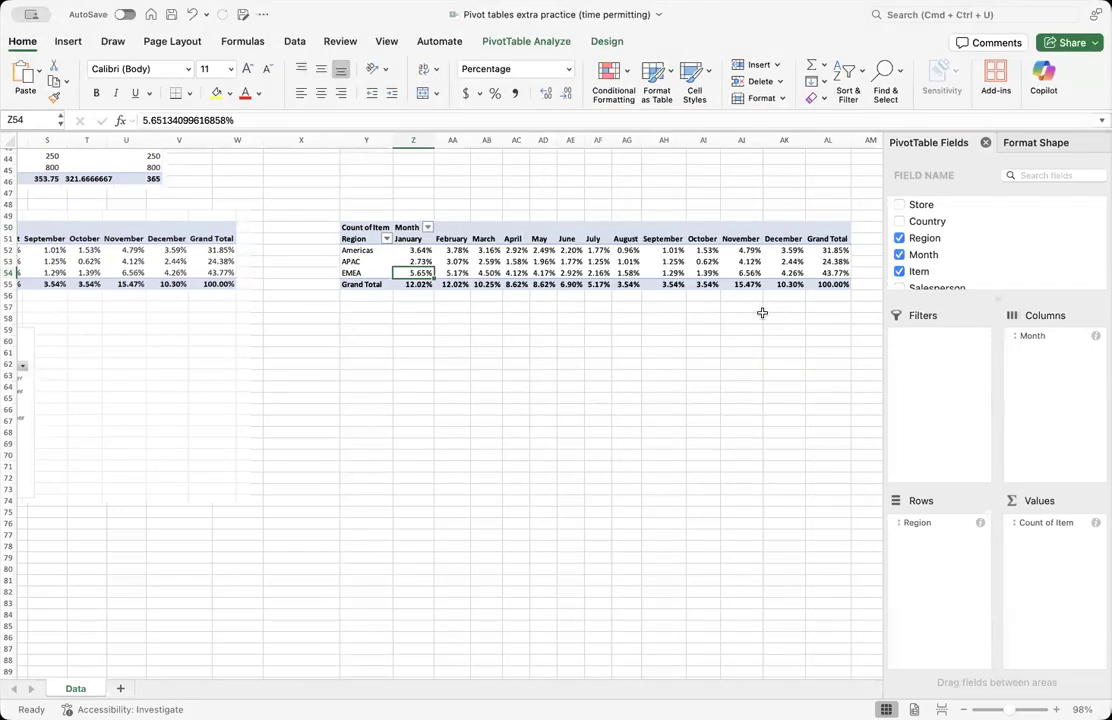
# Insert a PivotChart based on the new Q4 PivotTable of item count percentages by region and month
pyautogui.hscroll(1, 763, 313)
pyautogui.hscroll(3, 763, 313)
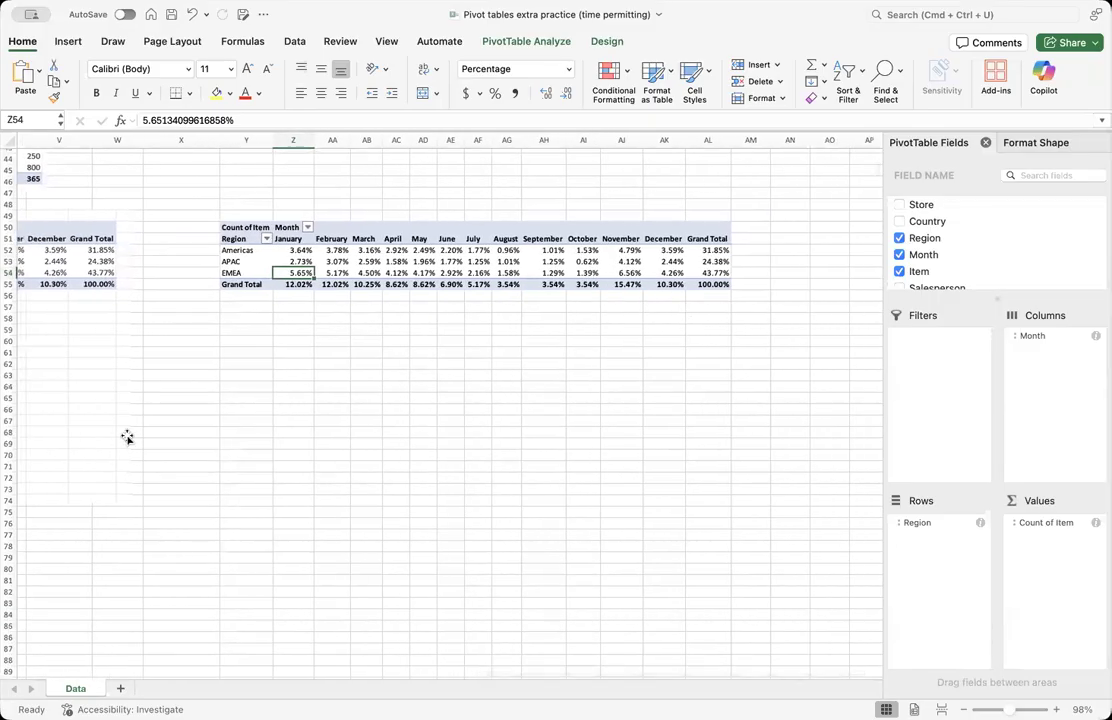
pyautogui.hscroll(-15, 126, 437)
pyautogui.hscroll(1, 61, 421)
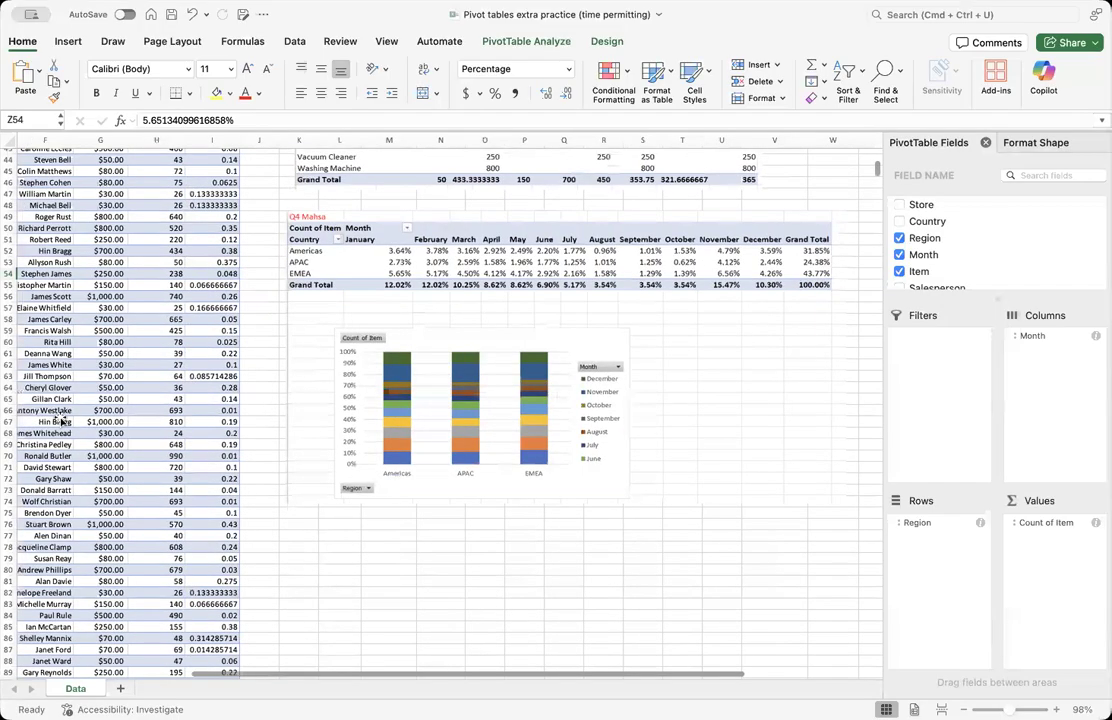
pyautogui.hscroll(4, 62, 421)
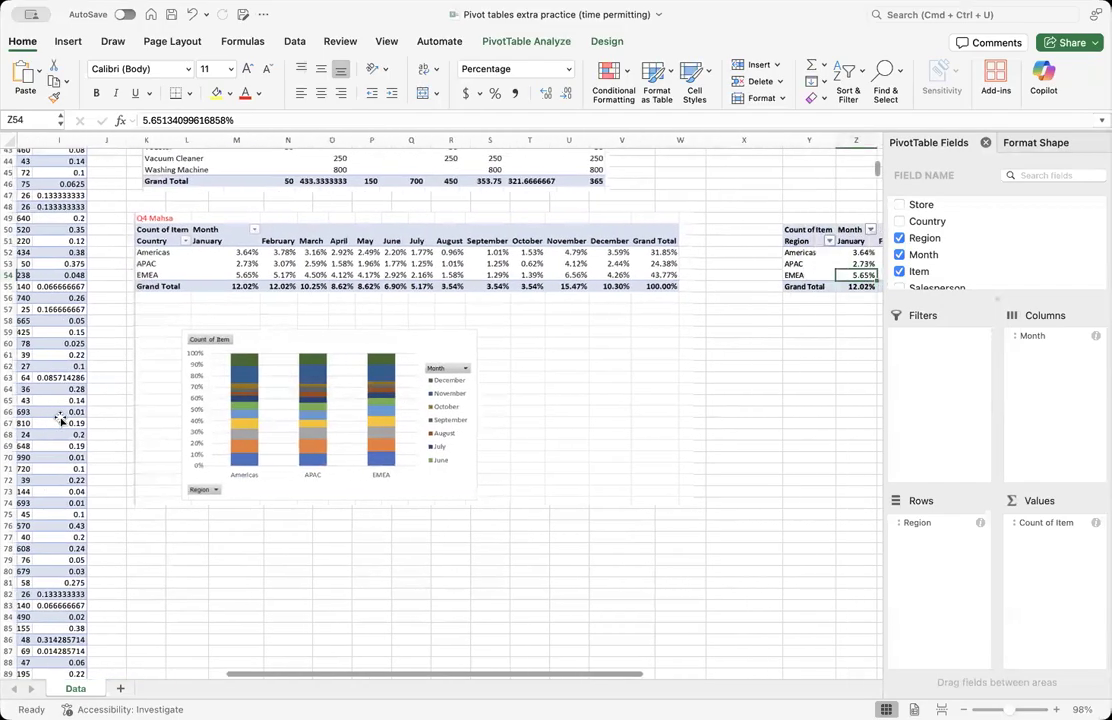
pyautogui.hscroll(8, 61, 421)
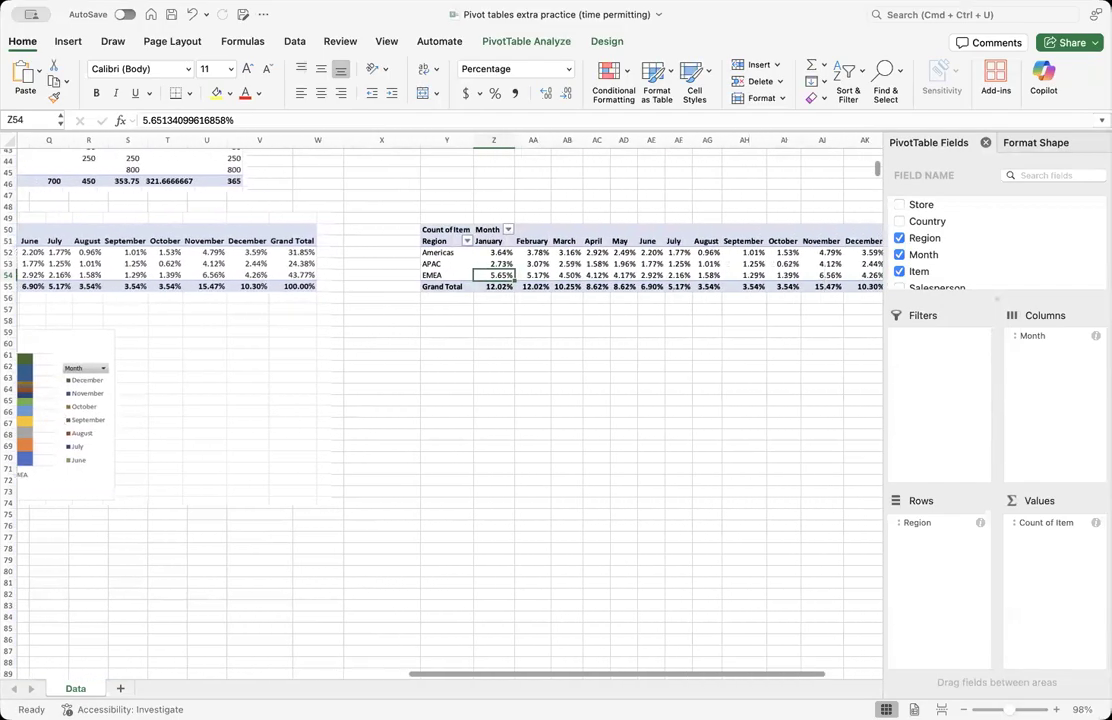
pyautogui.click(522, 41)
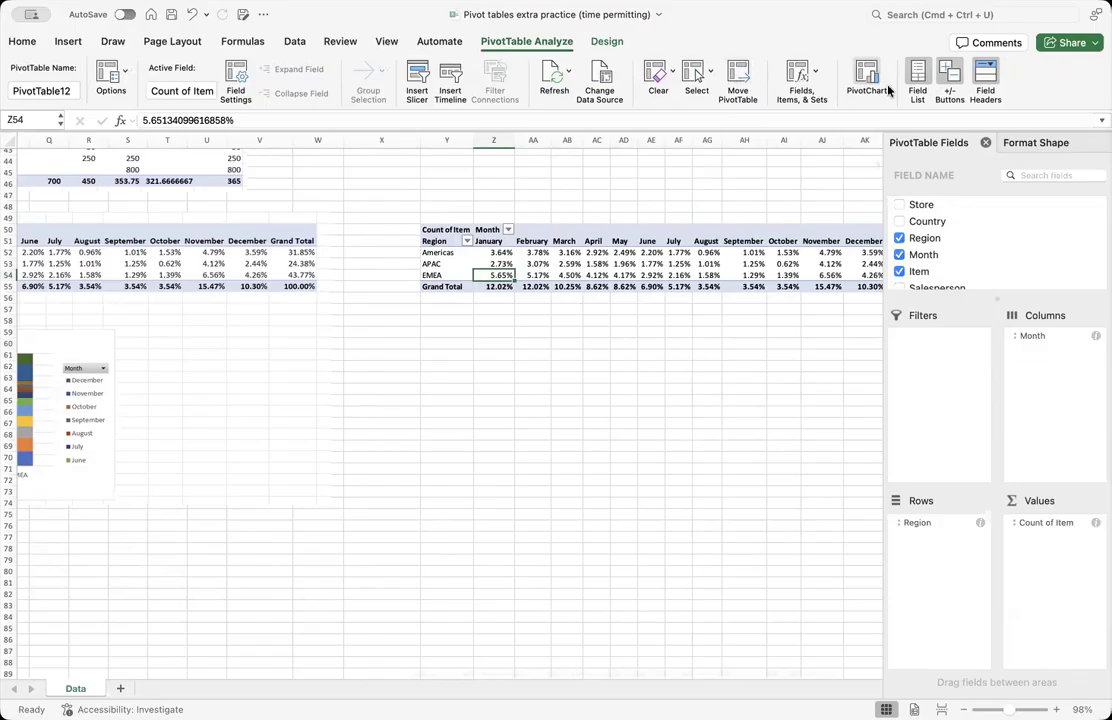
pyautogui.click(864, 74)
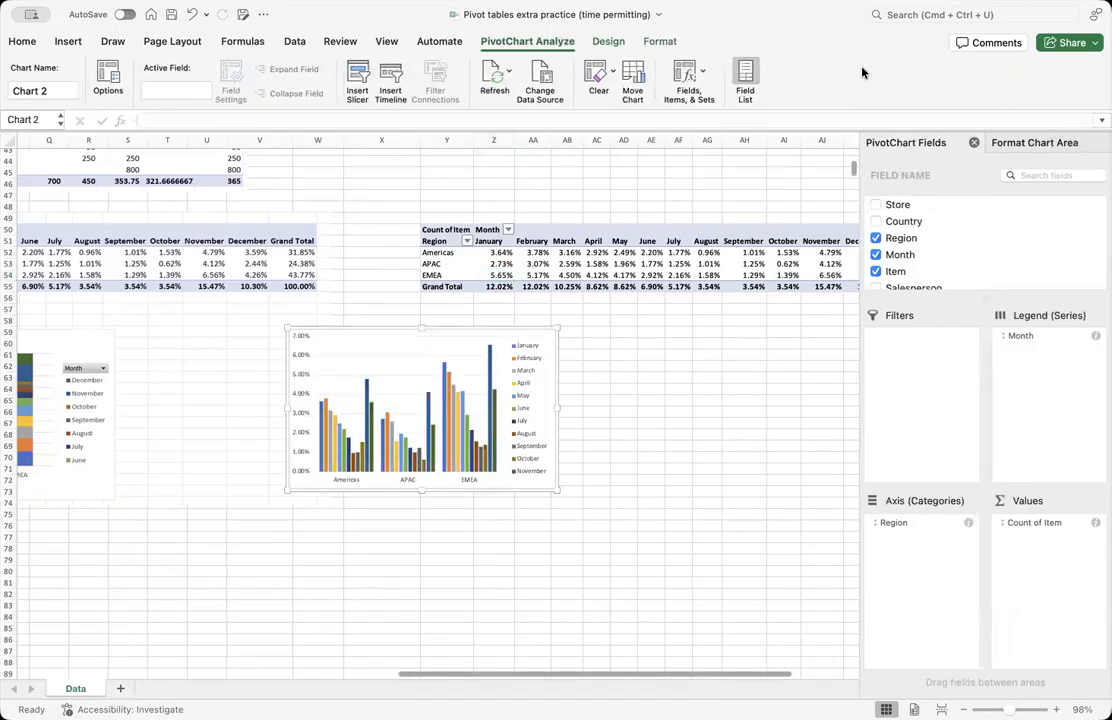
# Change the new Q4 PivotChart's type to a 100% stacked column chart
pyautogui.hscroll(-1, 545, 372)
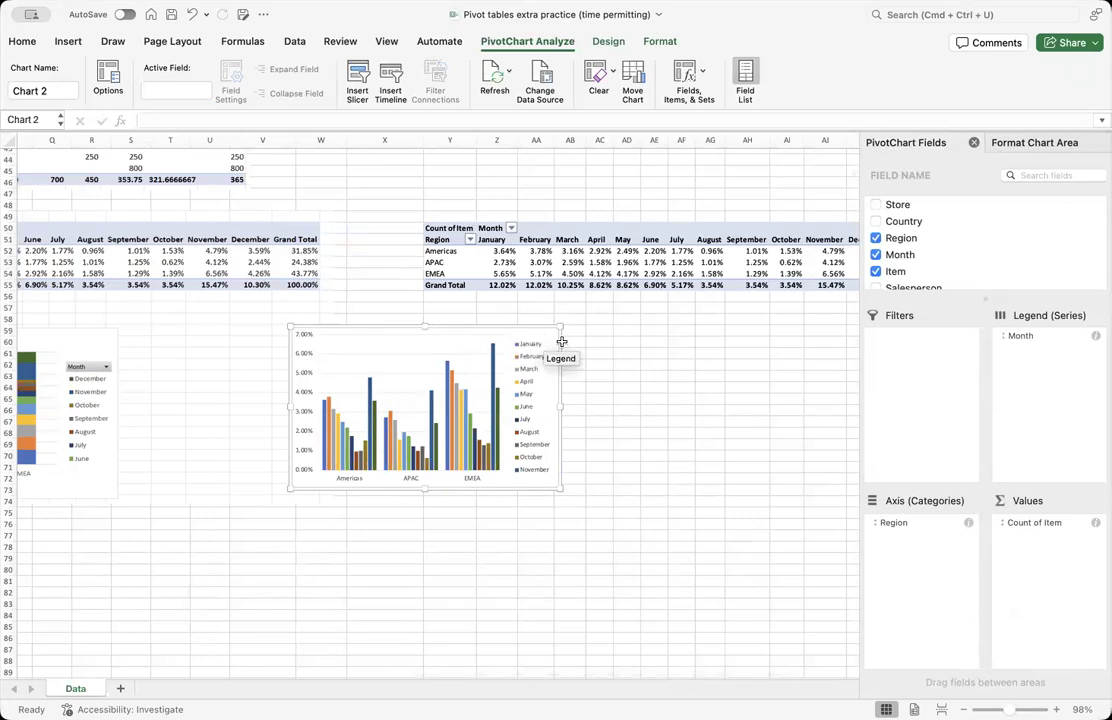
pyautogui.click(606, 43)
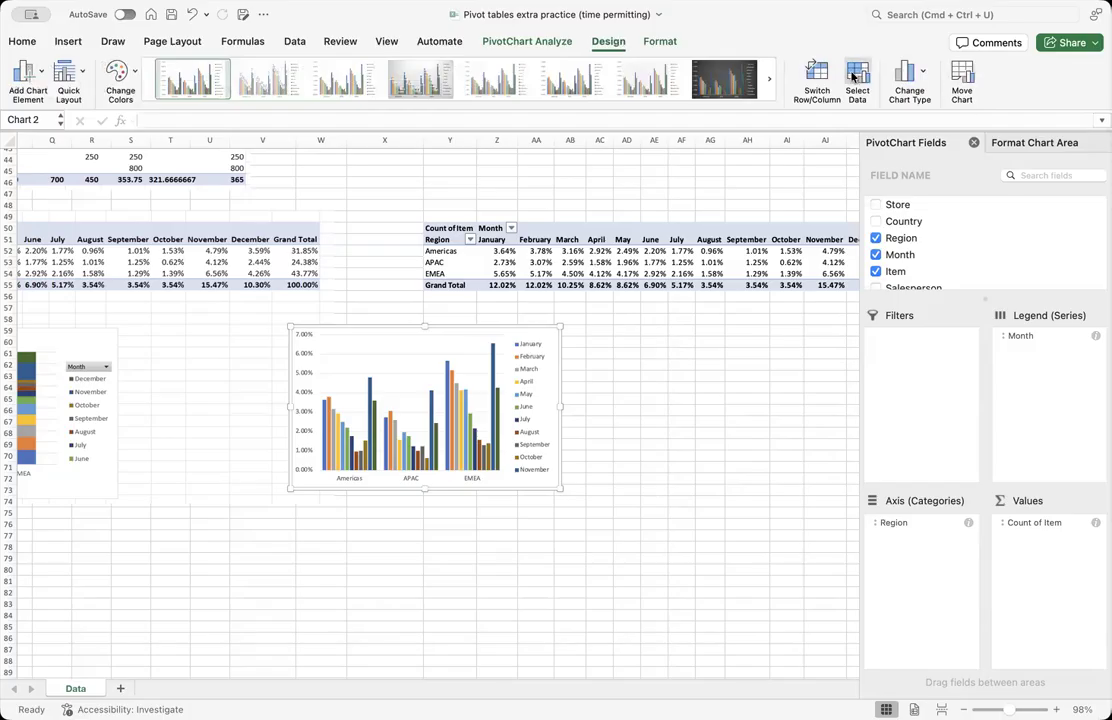
pyautogui.click(913, 82)
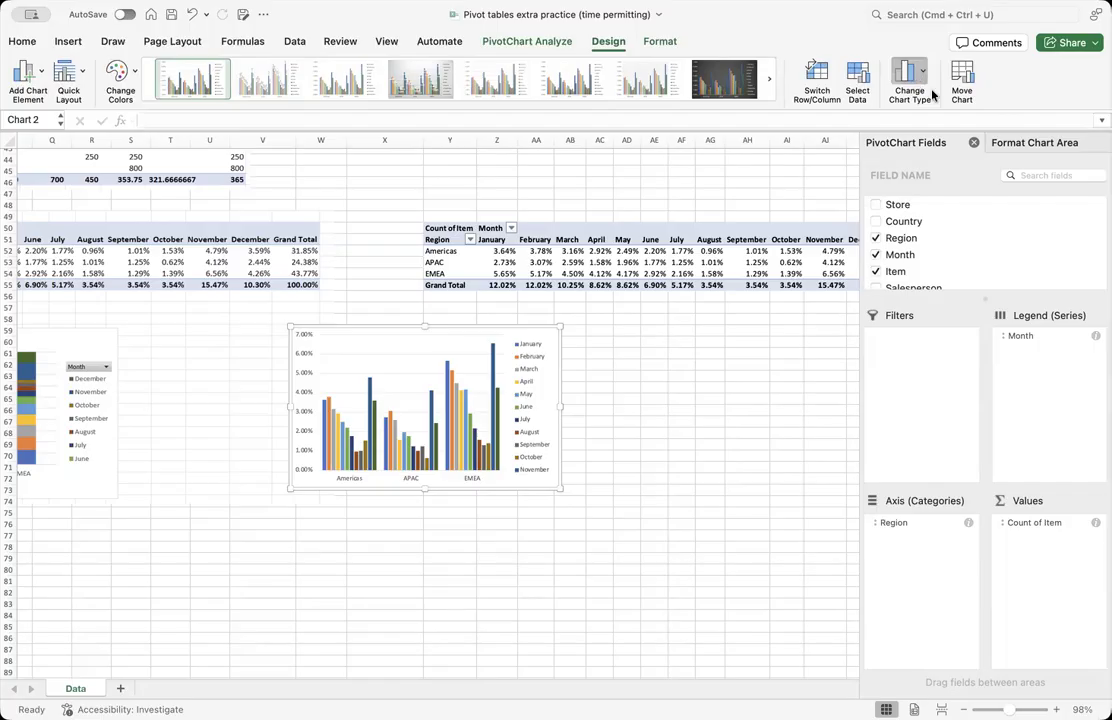
pyautogui.click(844, 156)
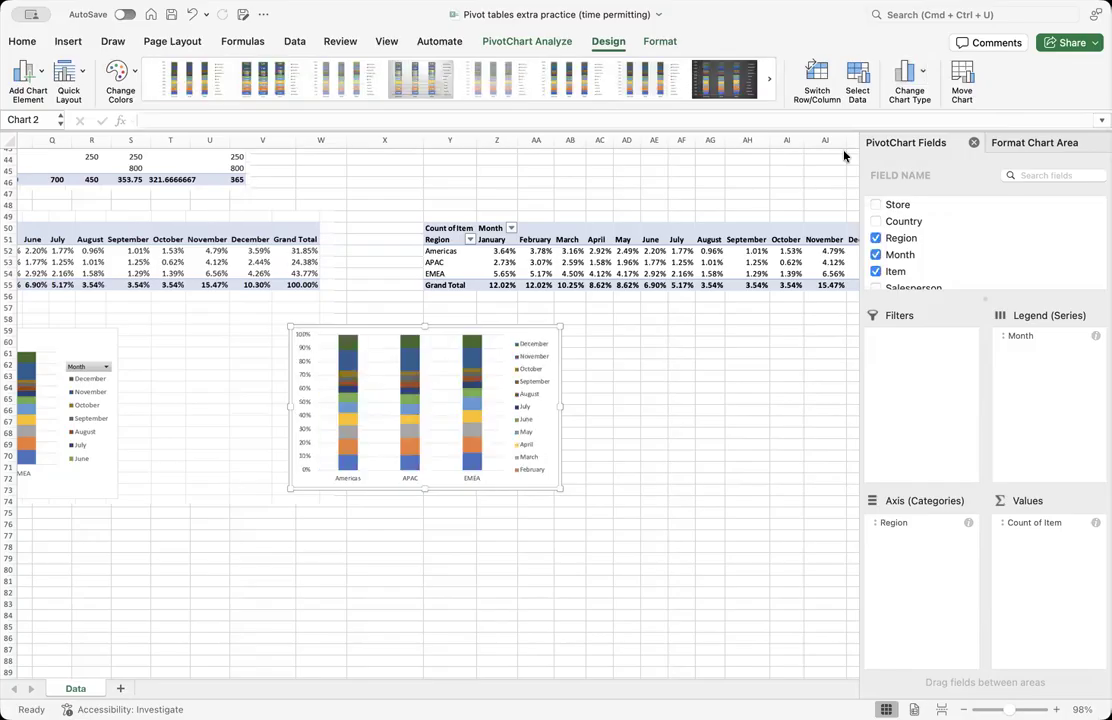
pyautogui.hscroll(-10, 337, 500)
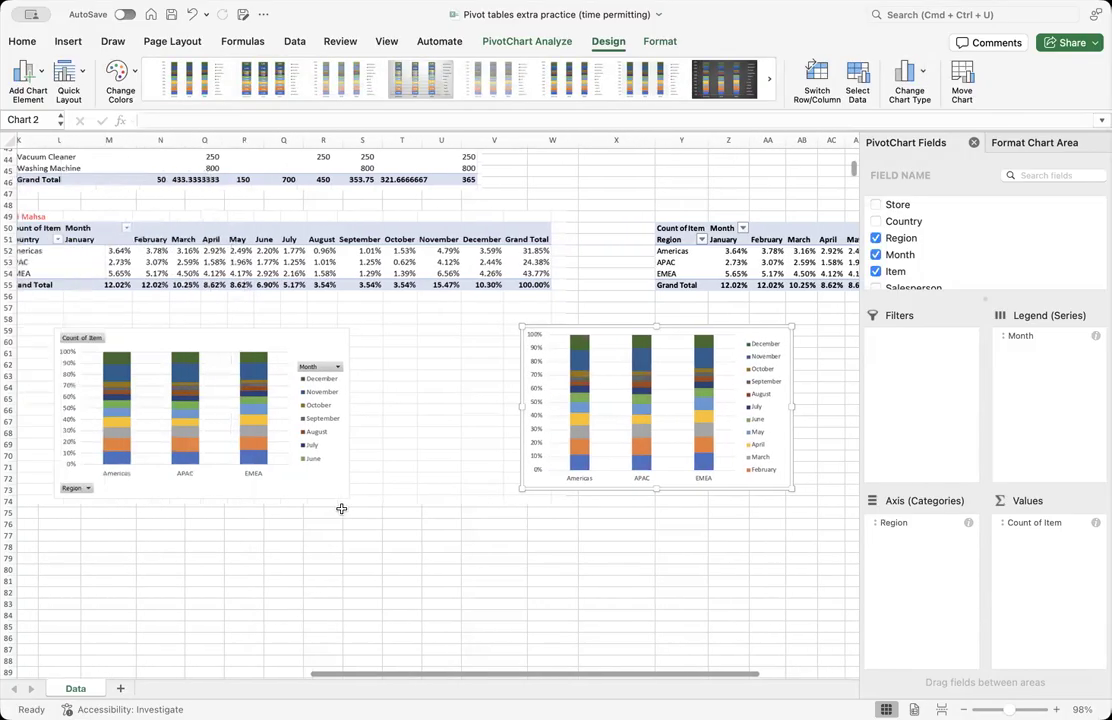
pyautogui.hscroll(2, 341, 509)
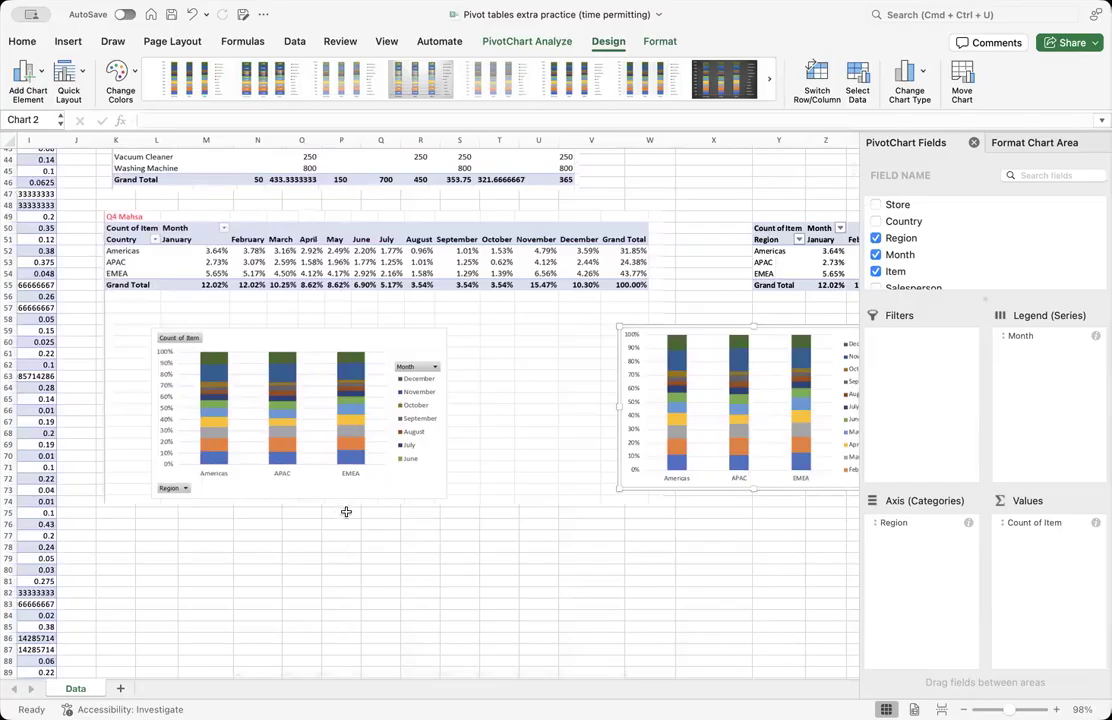
pyautogui.hscroll(-5, 557, 560)
pyautogui.hscroll(-3, 557, 560)
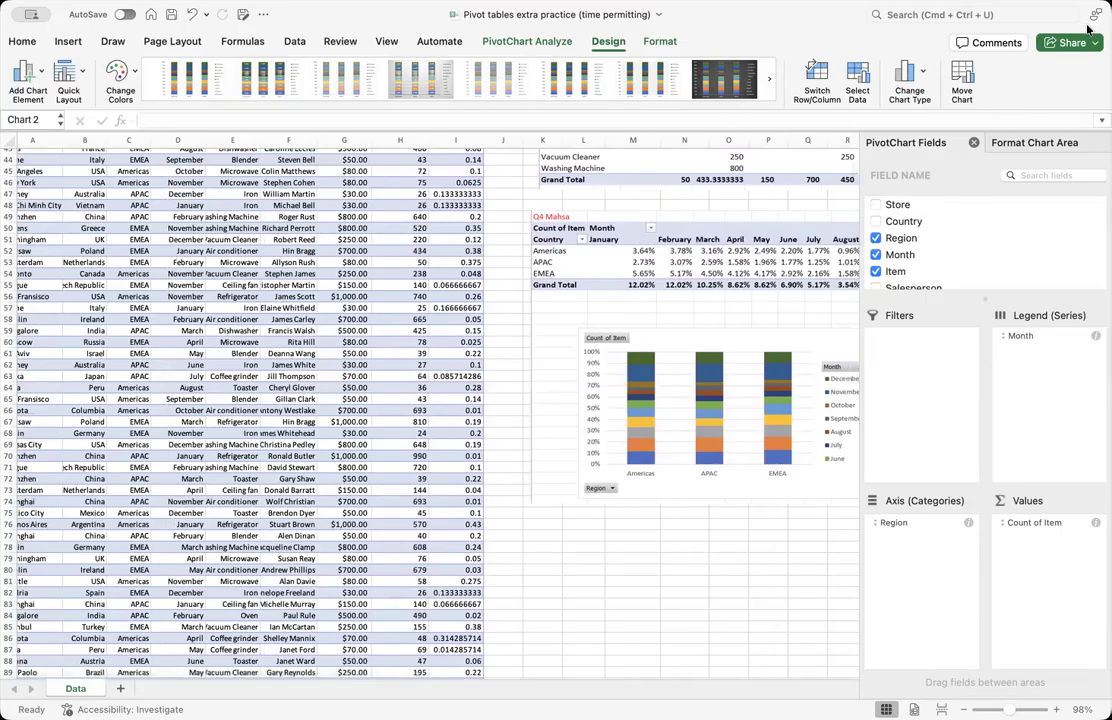
pyautogui.click(334, 43)
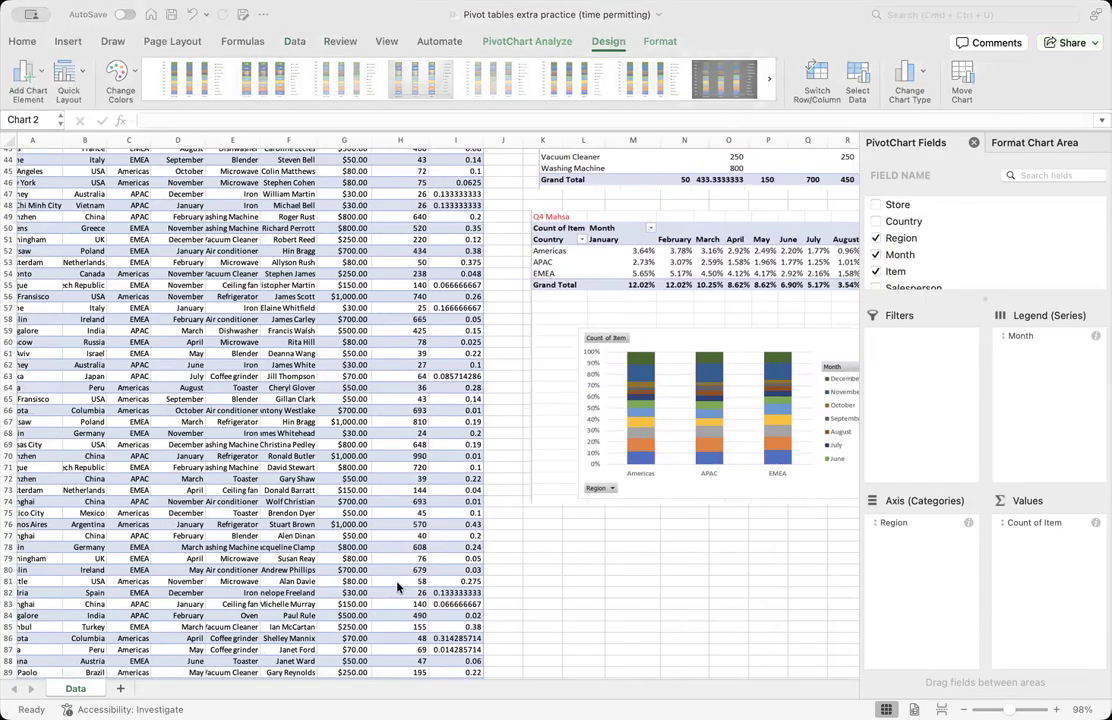